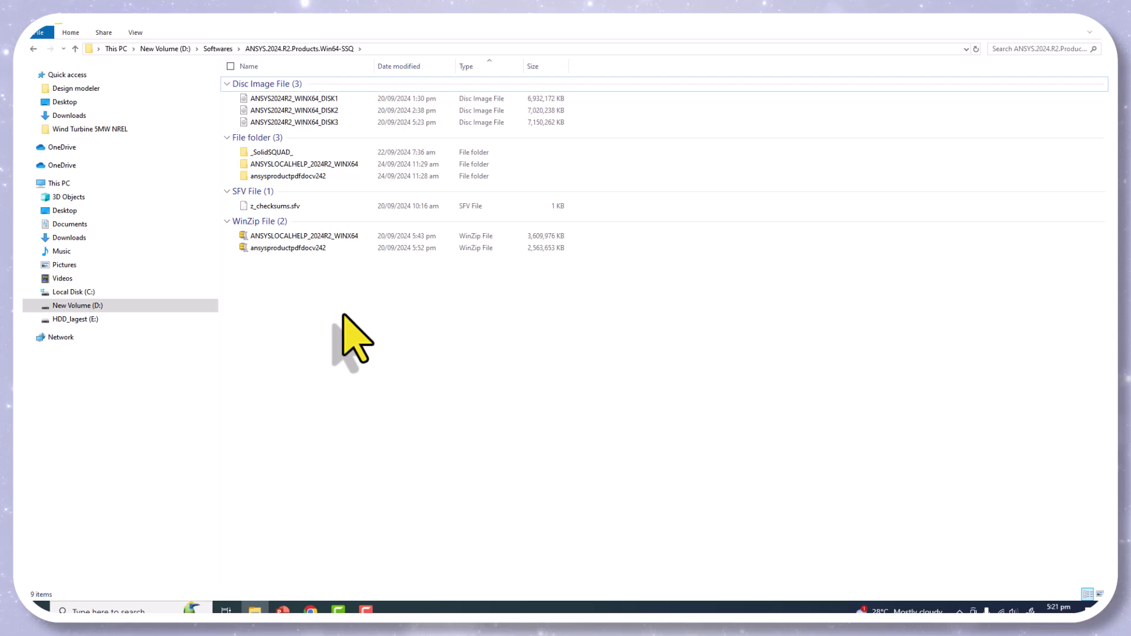
Step: Mount the DISK1, DISK2 and DISK3 images as DVD drives G:, H: and J:
{"action": "right_click", "coordinate": [304, 99]}
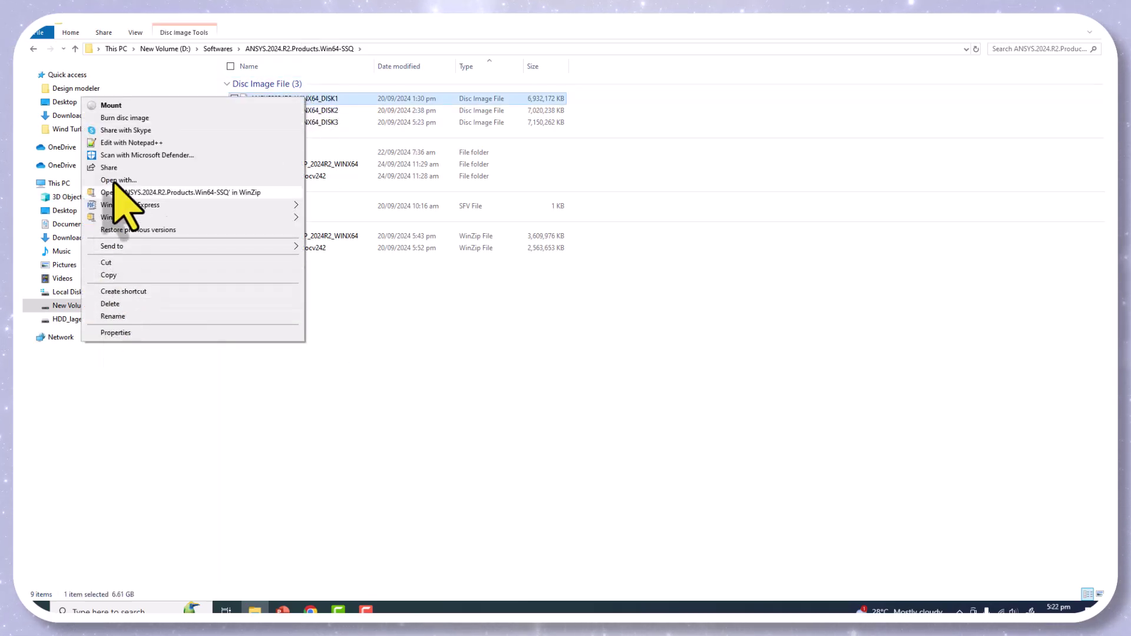
{"action": "left_click", "coordinate": [114, 106]}
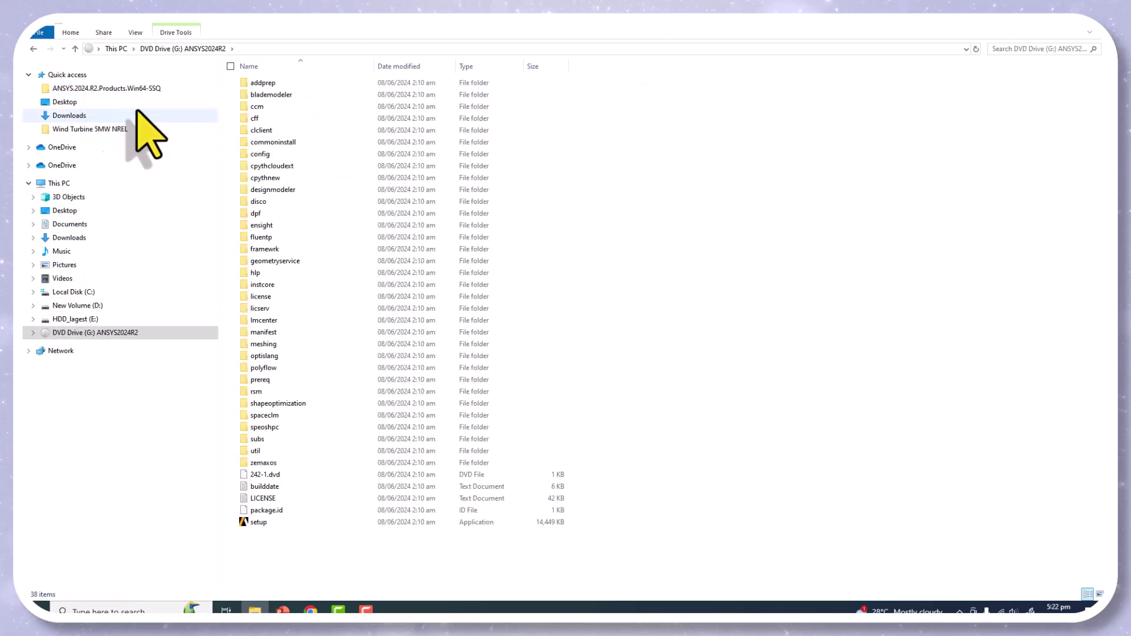
{"action": "left_click", "coordinate": [33, 49]}
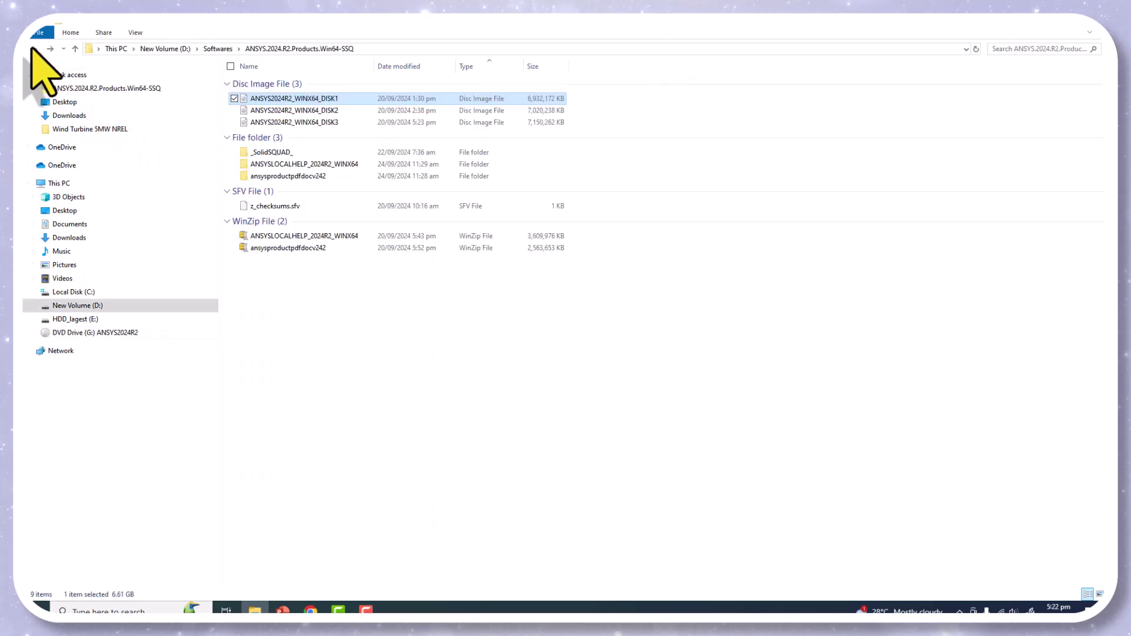
{"action": "right_click", "coordinate": [305, 110]}
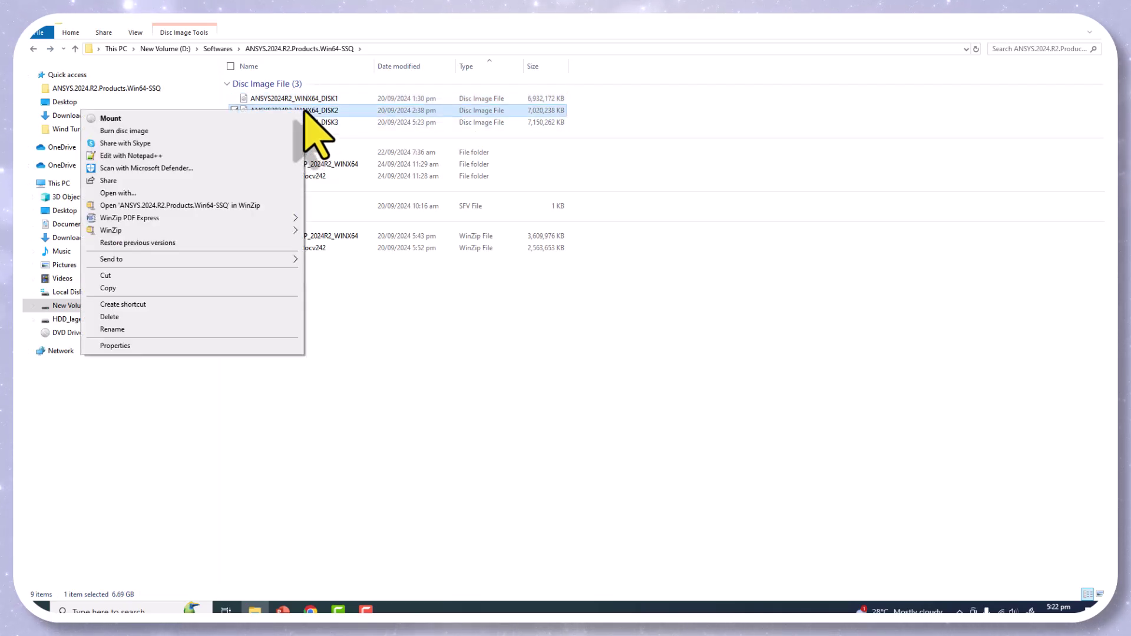
{"action": "left_click", "coordinate": [143, 120]}
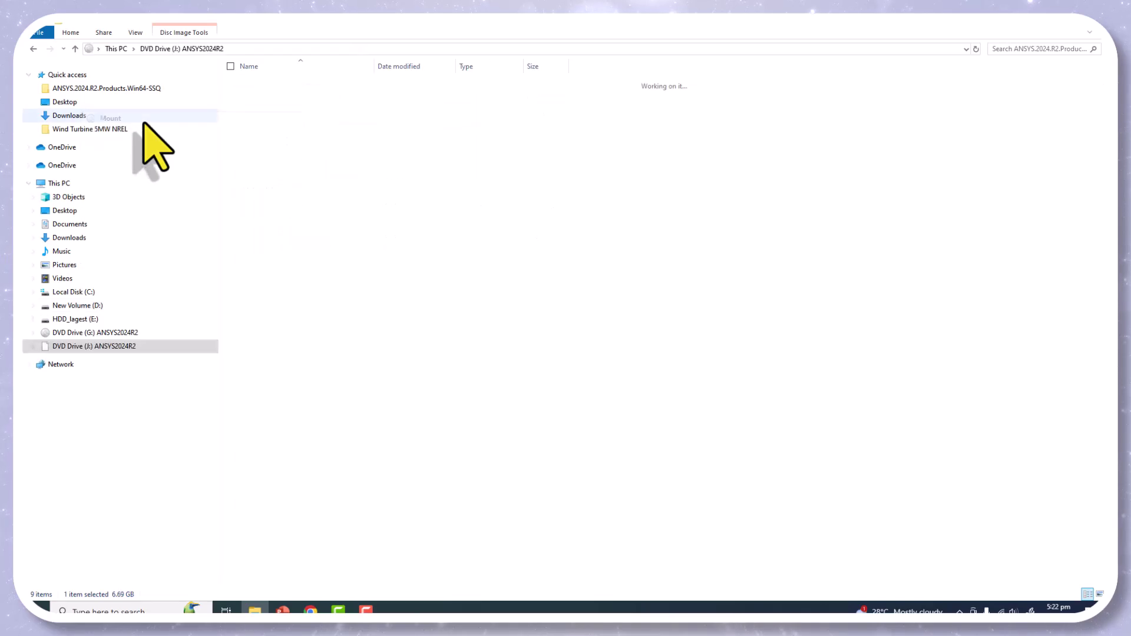
{"action": "left_click", "coordinate": [33, 49]}
{"action": "right_click", "coordinate": [286, 123]}
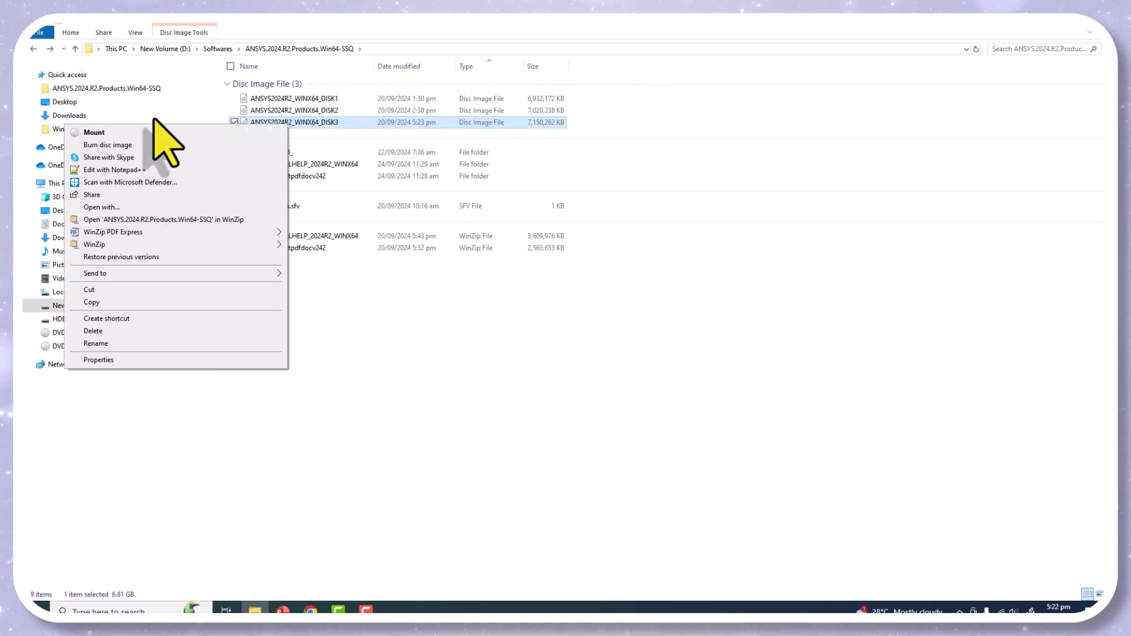
{"action": "left_click", "coordinate": [124, 133]}
{"action": "left_click", "coordinate": [34, 48]}
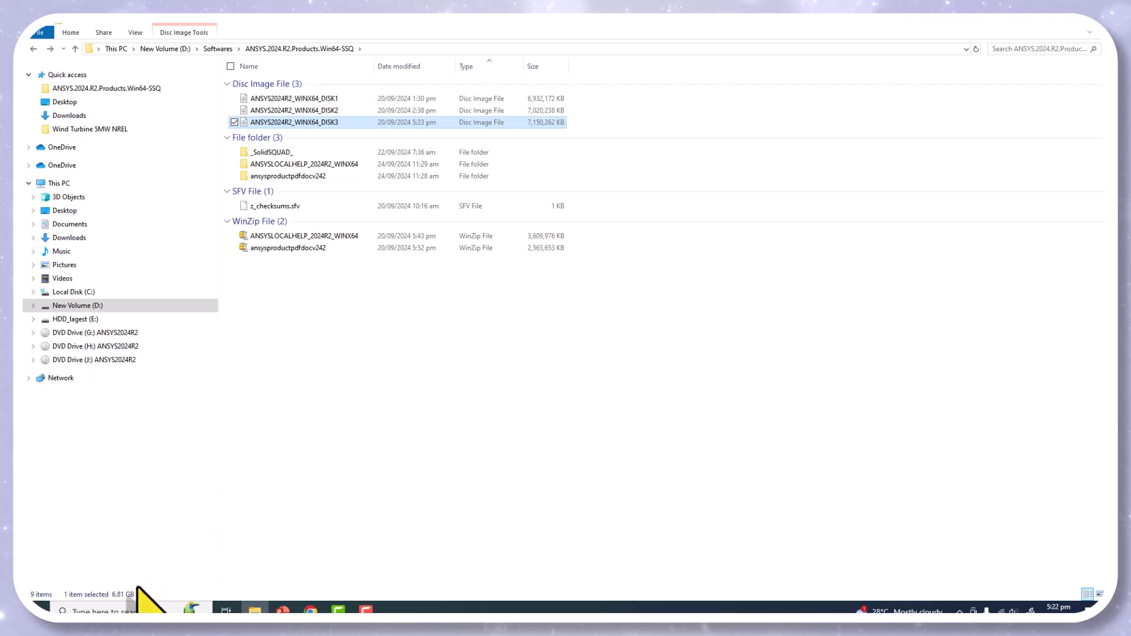
Step: Launch Windows Security and go to Virus & threat protection settings, scrolled to Exclusions
{"action": "left_click", "coordinate": [120, 609]}
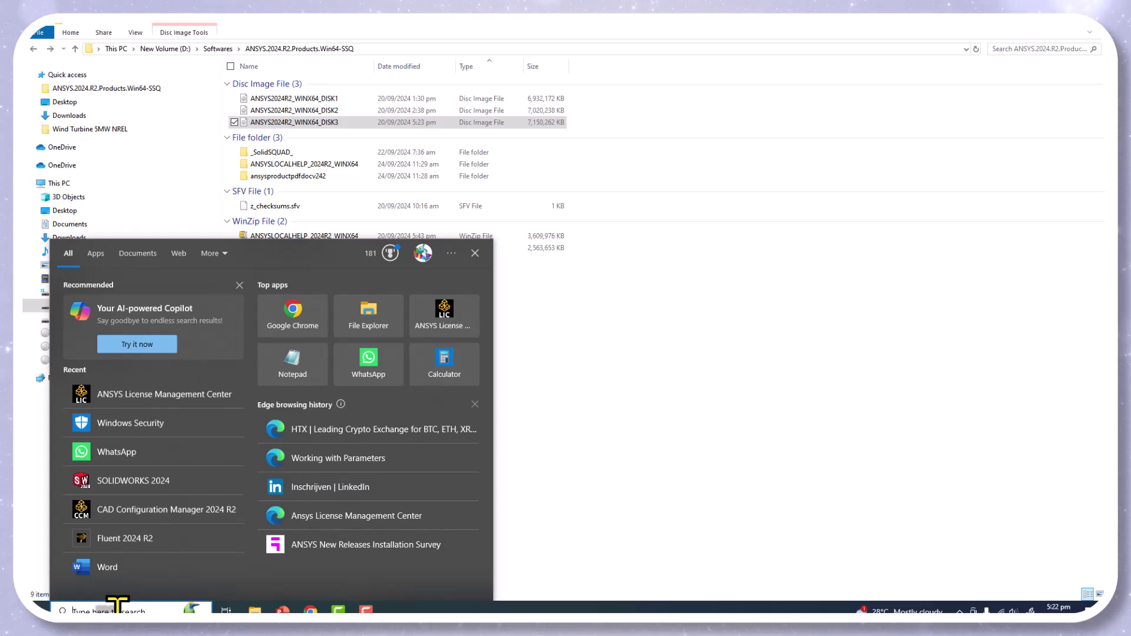
{"action": "type", "text": "wind"}
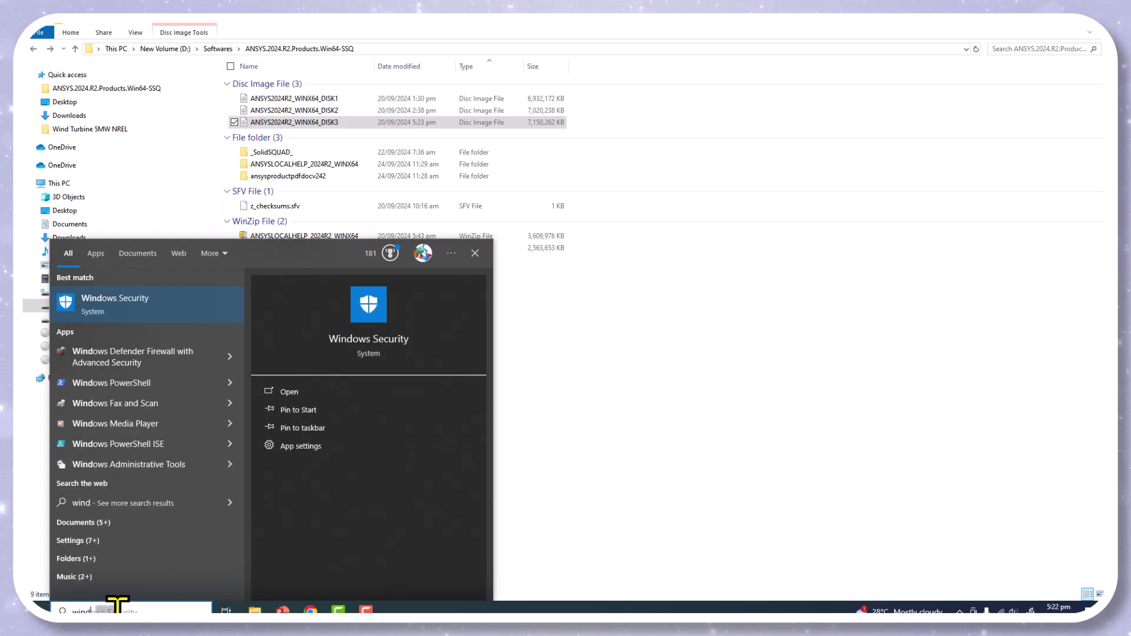
{"action": "left_click", "coordinate": [157, 305]}
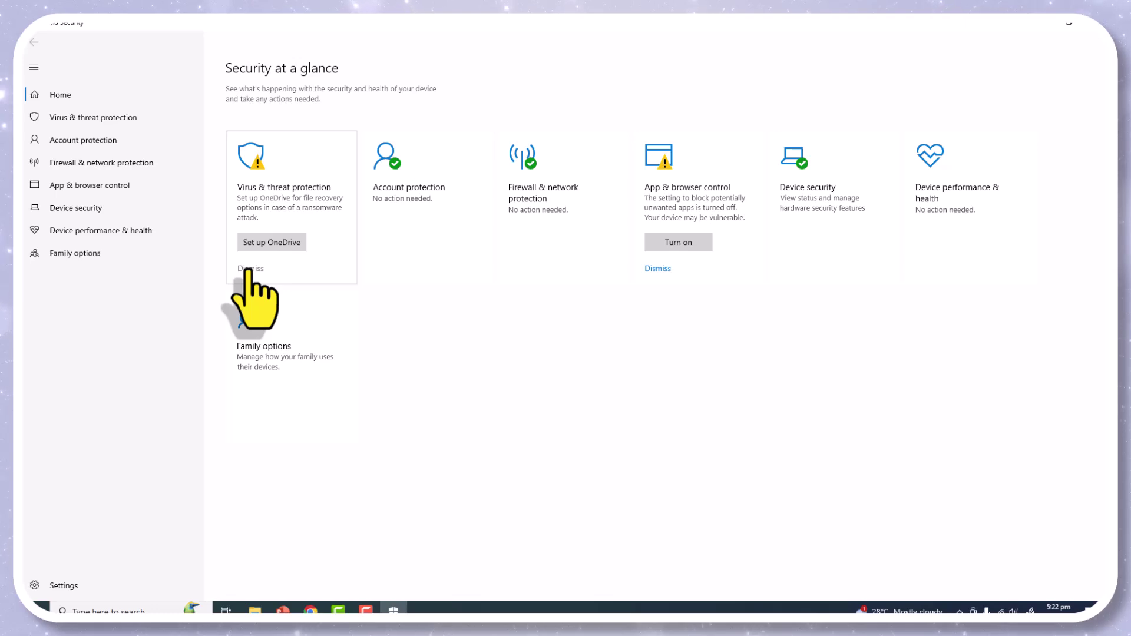
{"action": "left_click", "coordinate": [253, 171]}
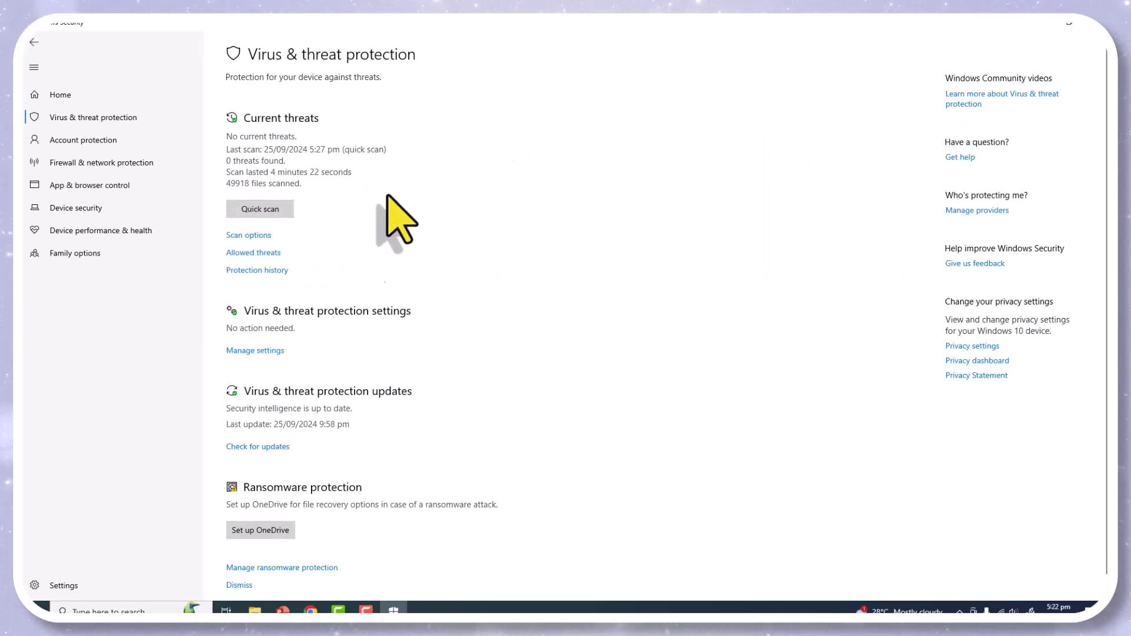
{"action": "scroll", "coordinate": [373, 291], "scroll_direction": "down", "scroll_amount": 1}
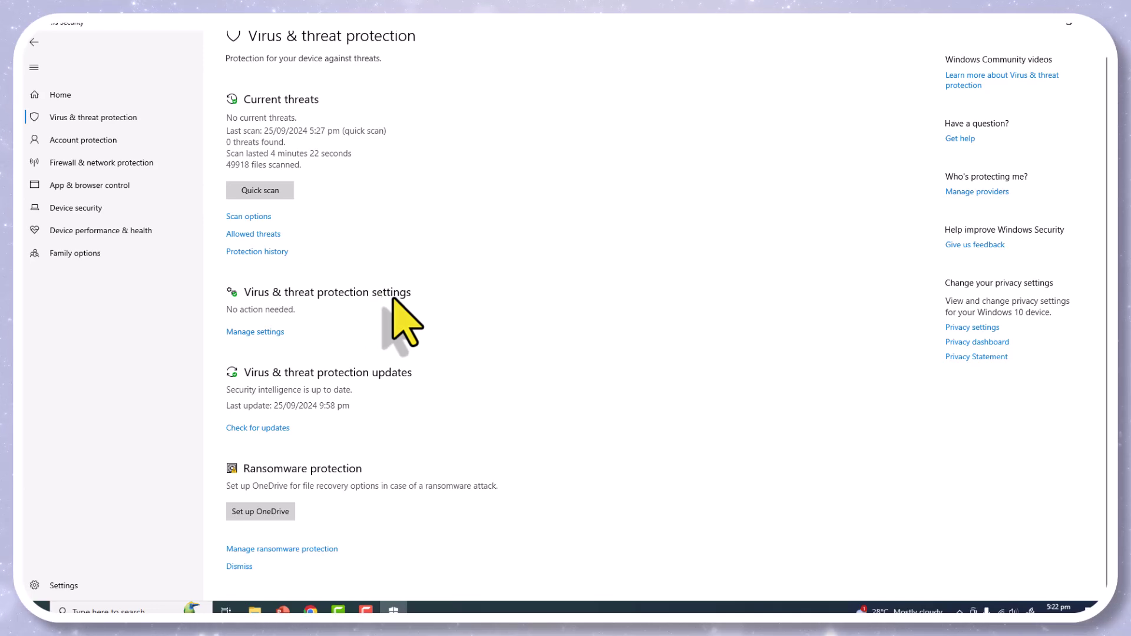
{"action": "left_click", "coordinate": [255, 333]}
{"action": "scroll", "coordinate": [444, 358], "scroll_direction": "down", "scroll_amount": 5}
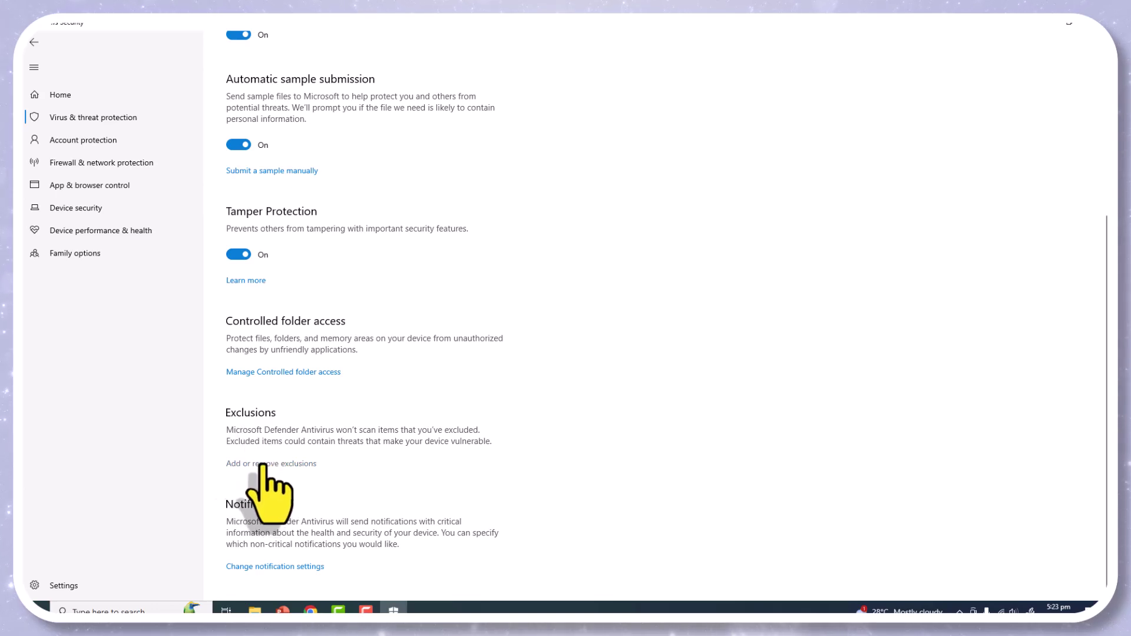
Step: Add the D:\Softwares folder as a Defender antivirus exclusion
{"action": "left_click", "coordinate": [285, 464]}
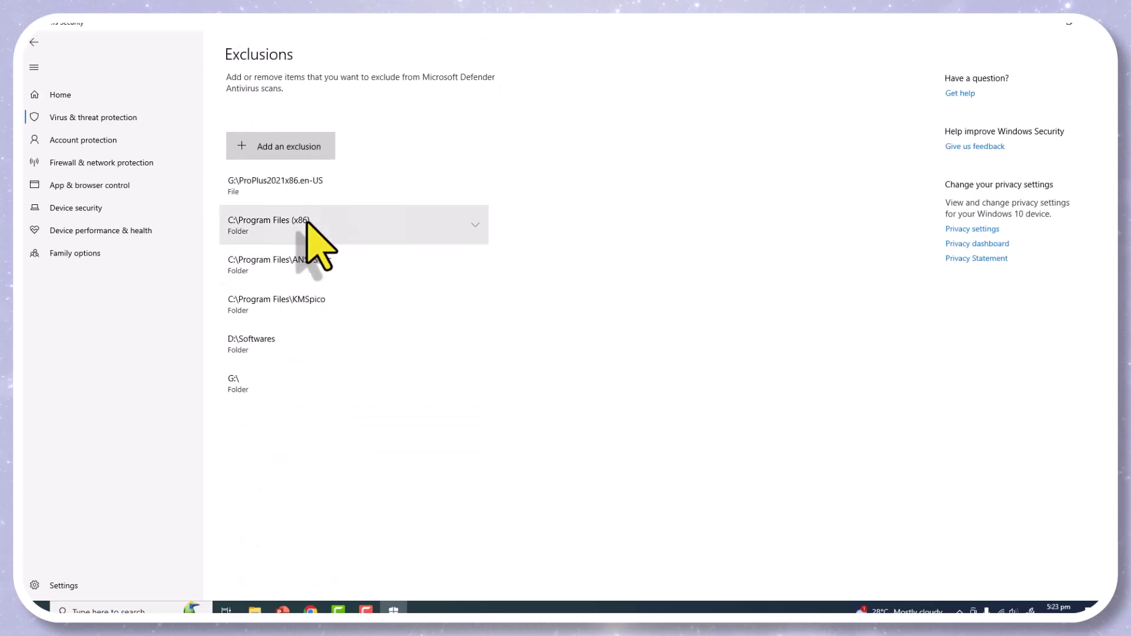
{"action": "left_click", "coordinate": [272, 146]}
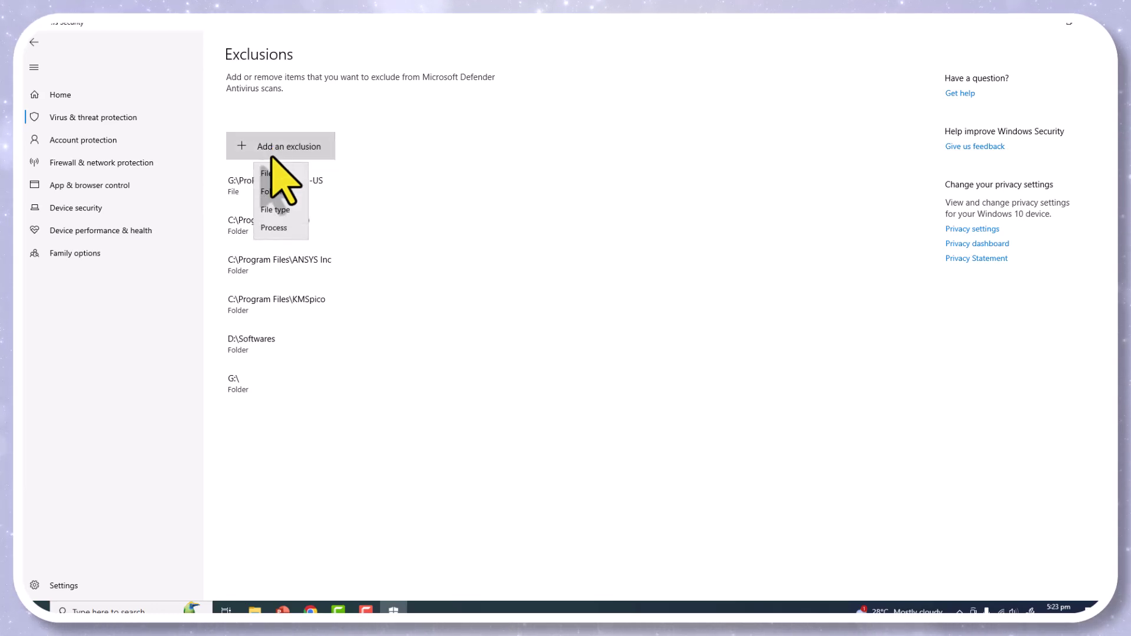
{"action": "left_click", "coordinate": [271, 191]}
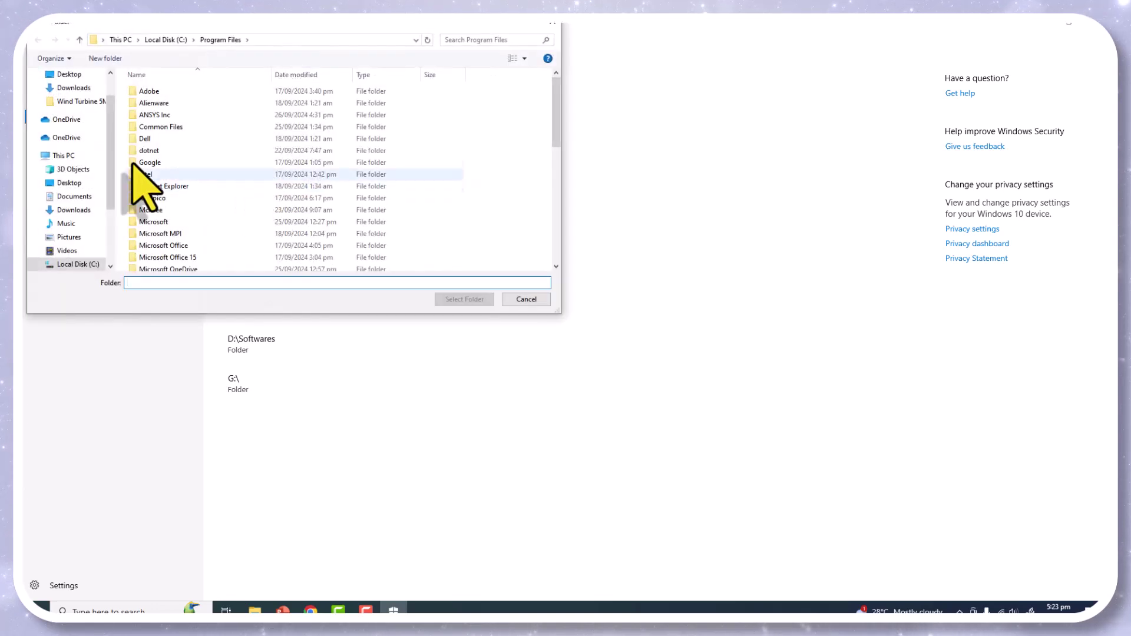
{"action": "scroll", "coordinate": [83, 249], "scroll_direction": "down", "scroll_amount": 2}
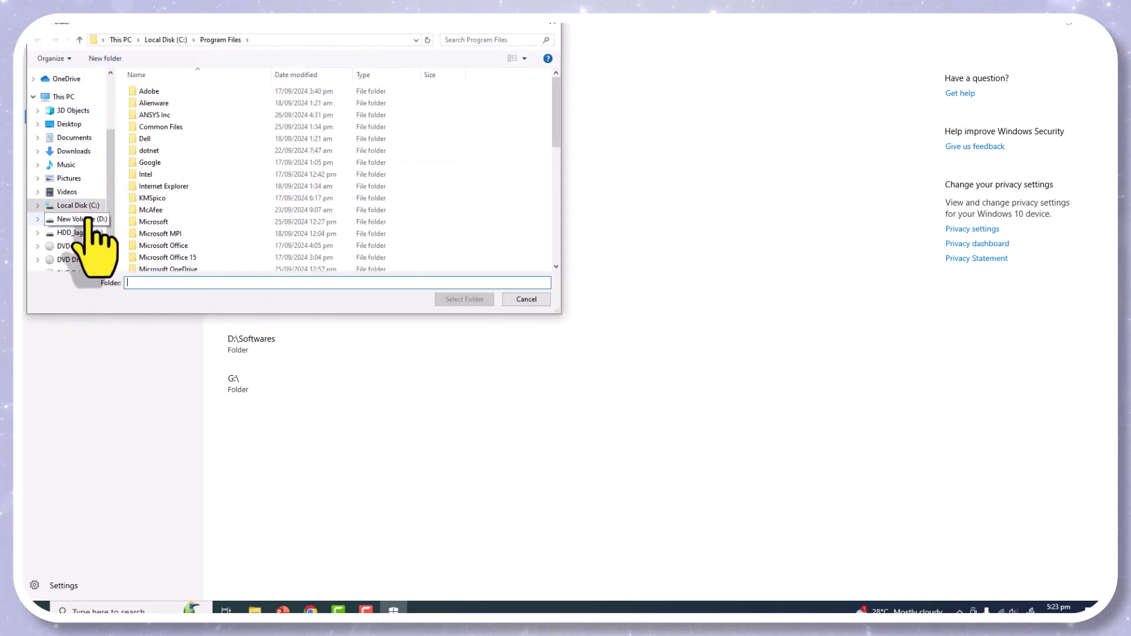
{"action": "left_click", "coordinate": [79, 218]}
{"action": "left_click", "coordinate": [167, 116]}
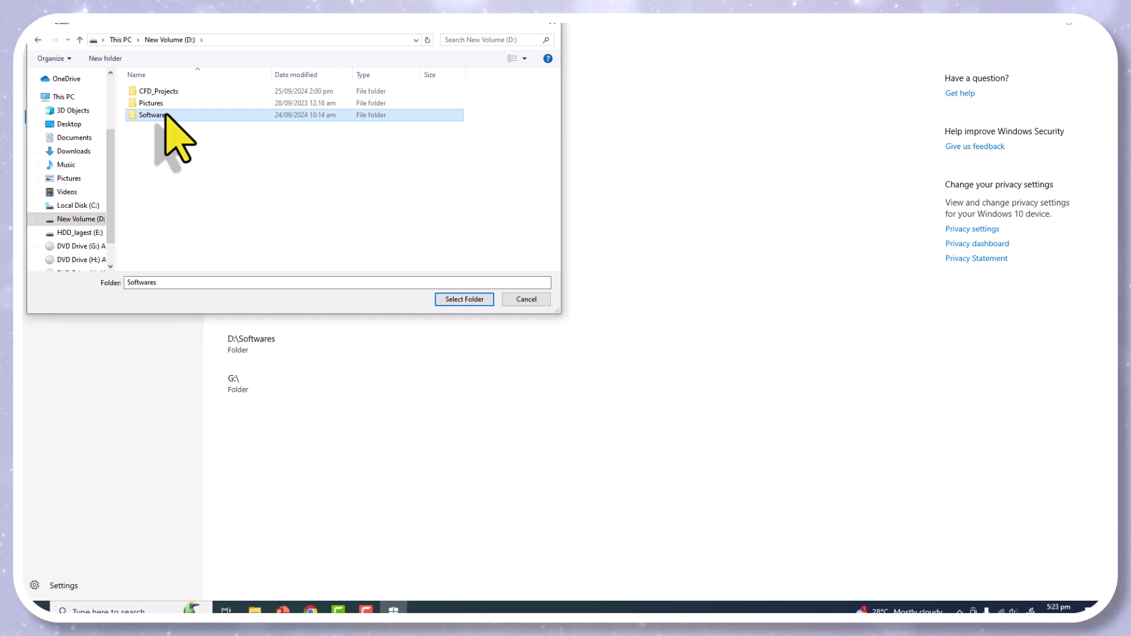
{"action": "left_click", "coordinate": [465, 300]}
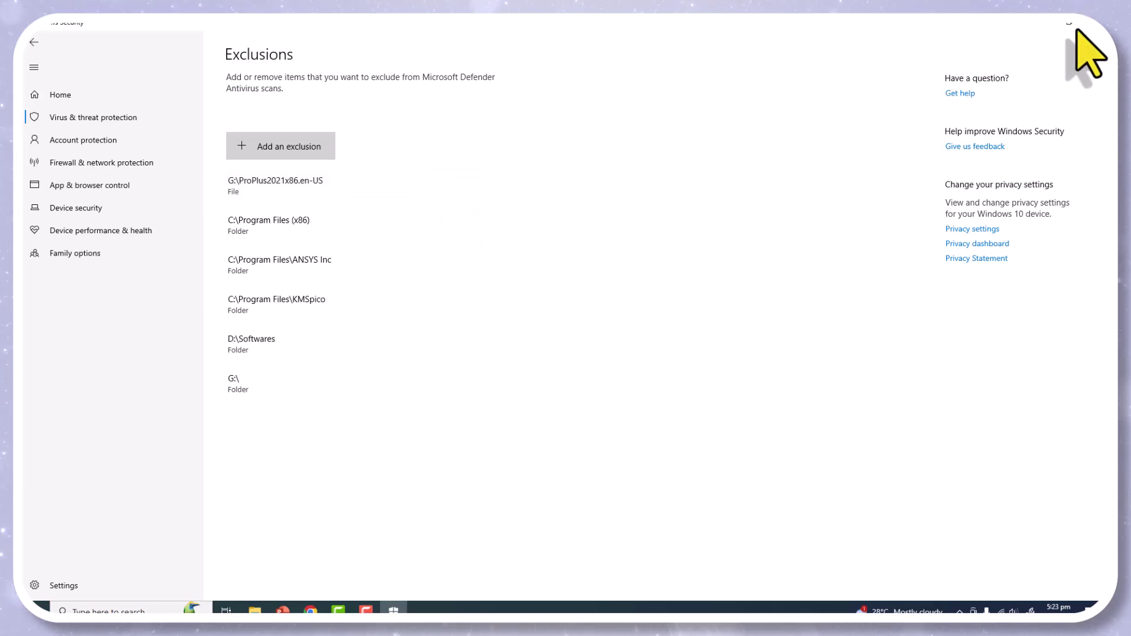
Step: View readme_SSQ from the _SolidSQUAD_ folder in Notepad, then browse to DVD Drive (G:)
{"action": "left_click", "coordinate": [1040, 23]}
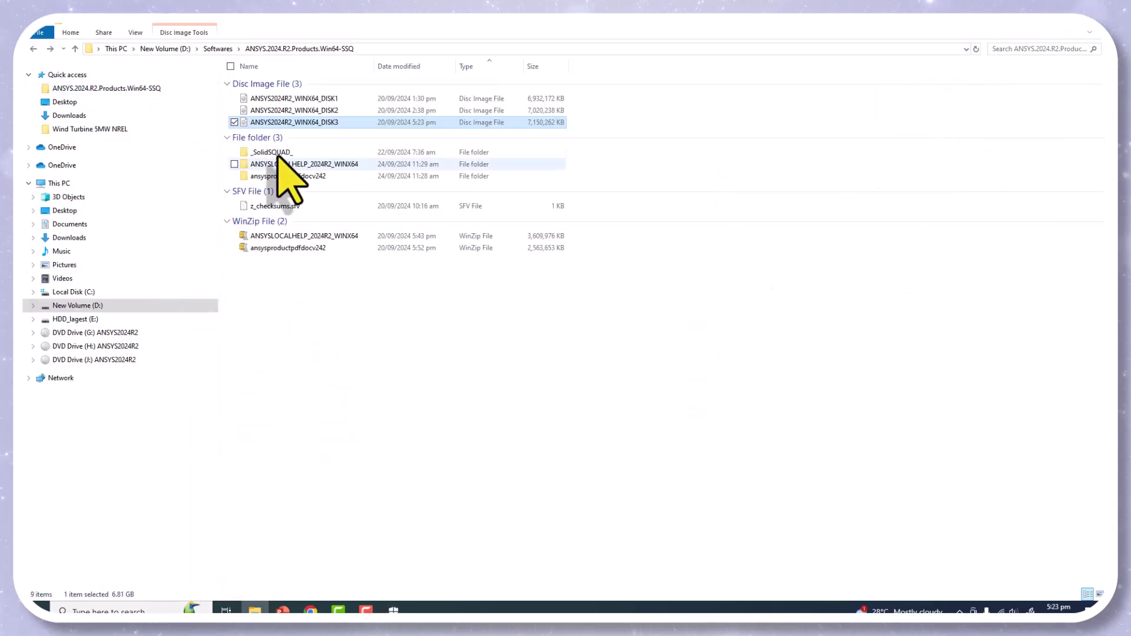
{"action": "double_click", "coordinate": [275, 153]}
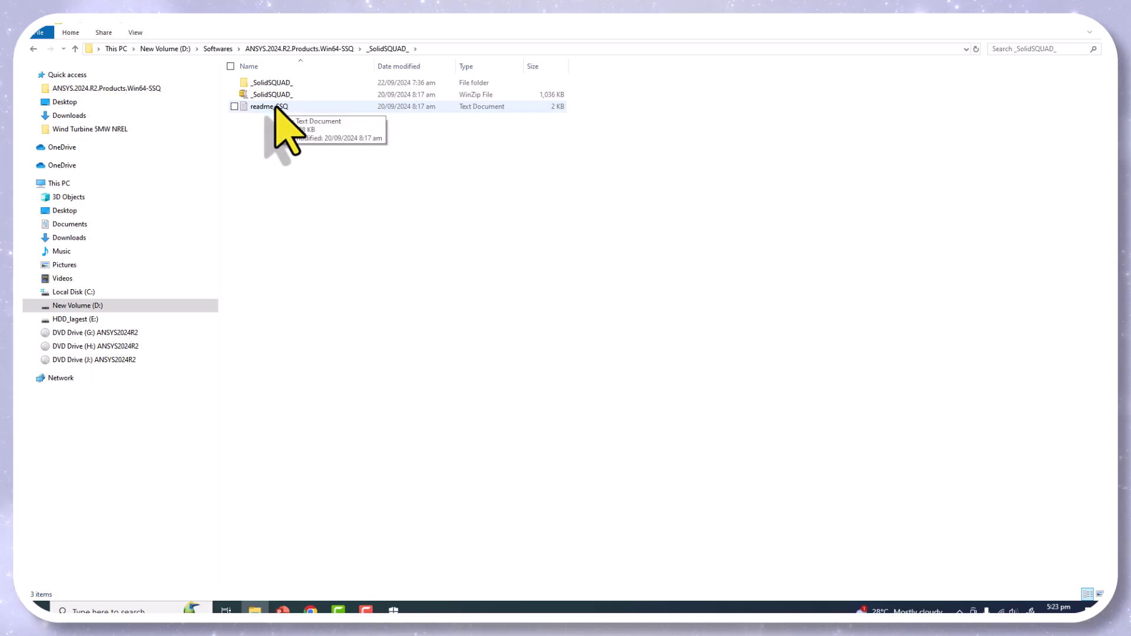
{"action": "double_click", "coordinate": [265, 109]}
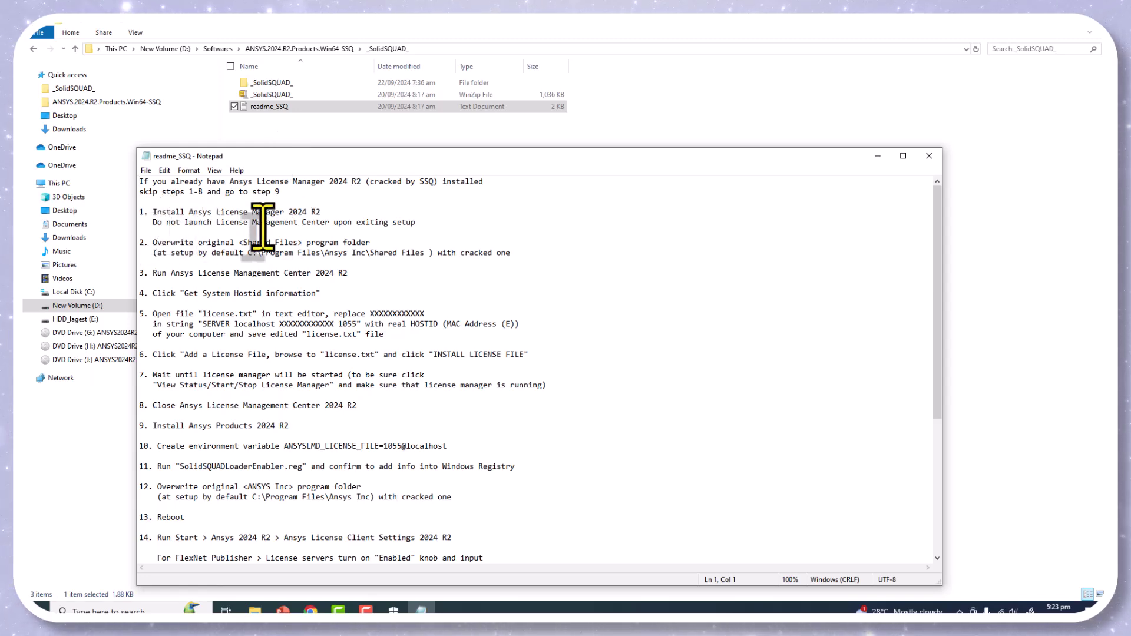
{"action": "left_click_drag", "start_coordinate": [410, 156], "coordinate": [607, 136]}
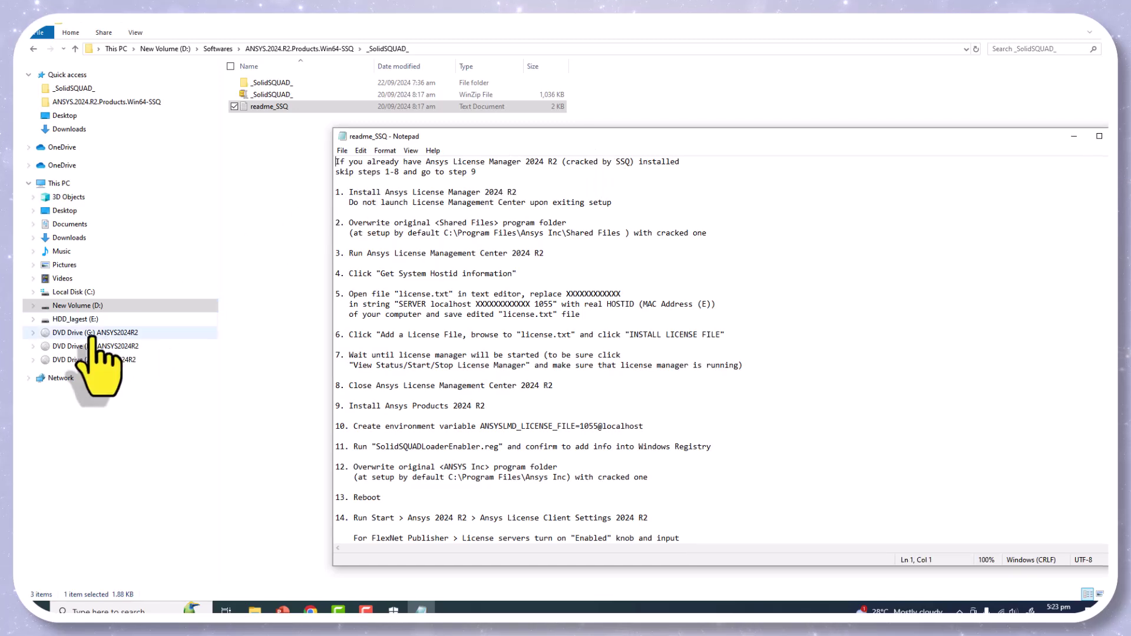
{"action": "left_click", "coordinate": [88, 332]}
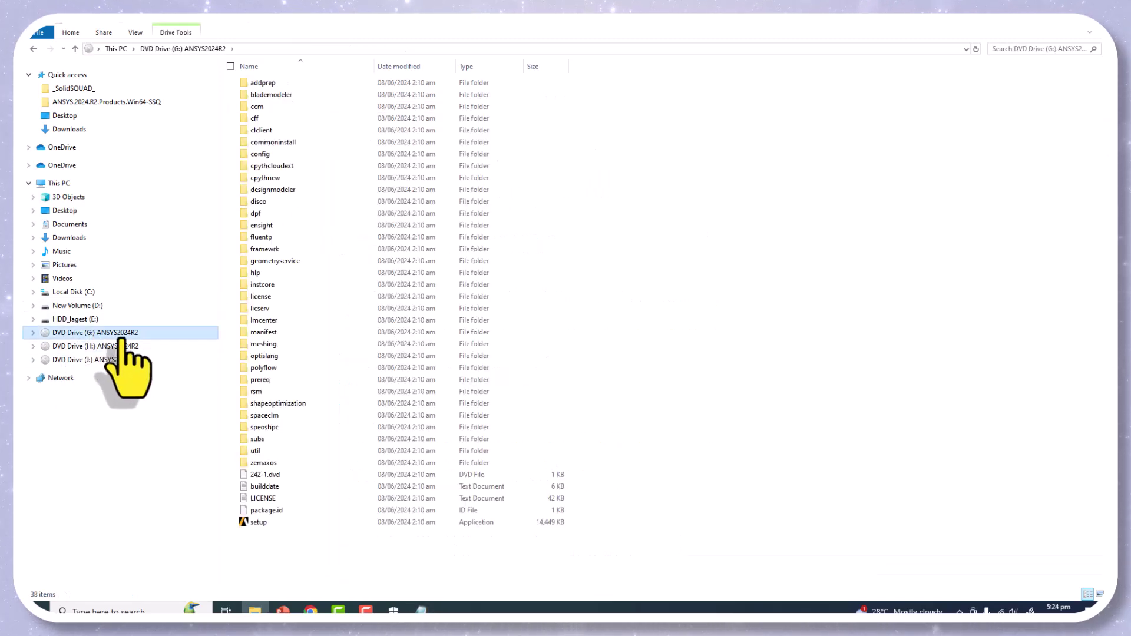
Step: Run setup from the G: drive and choose Install Ansys License Manager
{"action": "left_click", "coordinate": [260, 522]}
{"action": "double_click", "coordinate": [259, 522]}
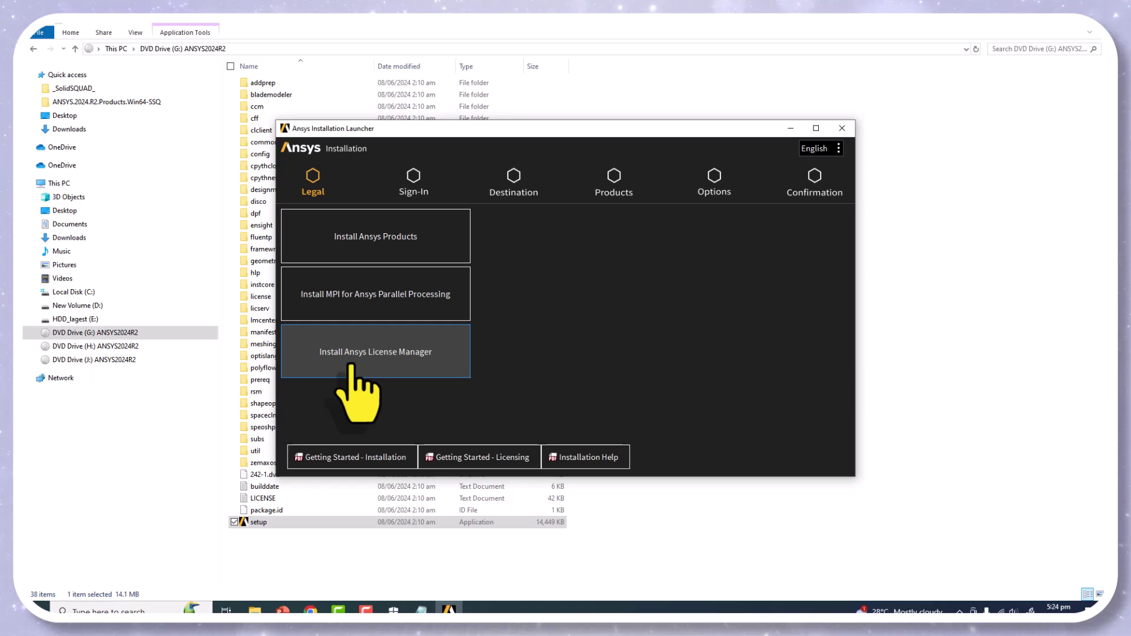
{"action": "left_click", "coordinate": [352, 365]}
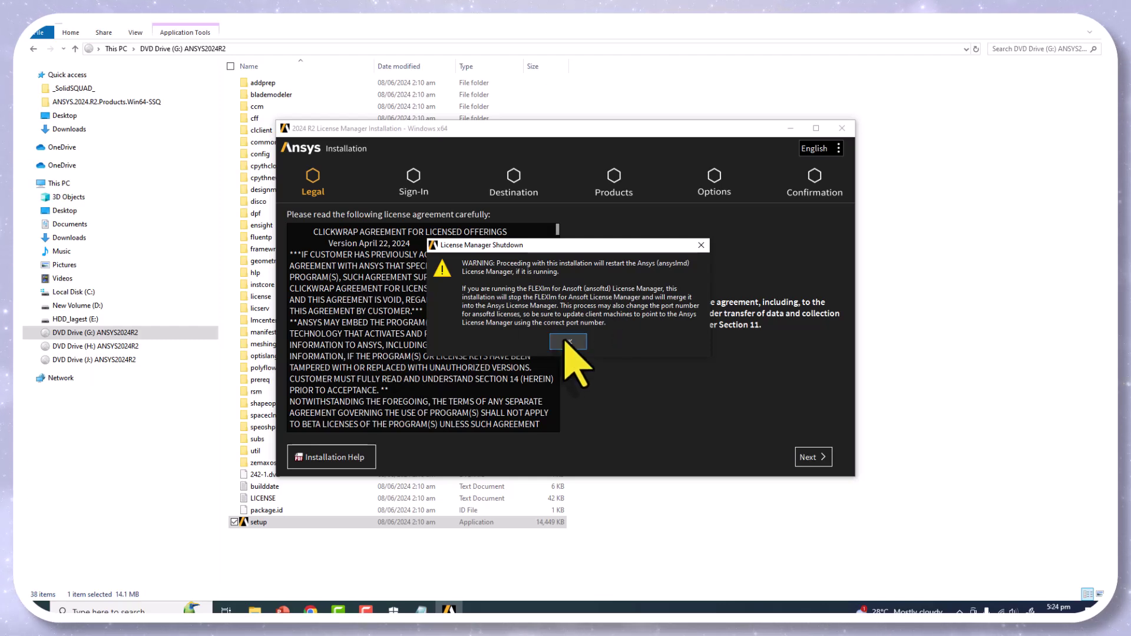
Step: Accept the shutdown warning and license, keep C:\Program Files\ANSYS Inc, and start installing
{"action": "left_click", "coordinate": [568, 342]}
{"action": "left_click", "coordinate": [576, 298]}
{"action": "left_click", "coordinate": [813, 458]}
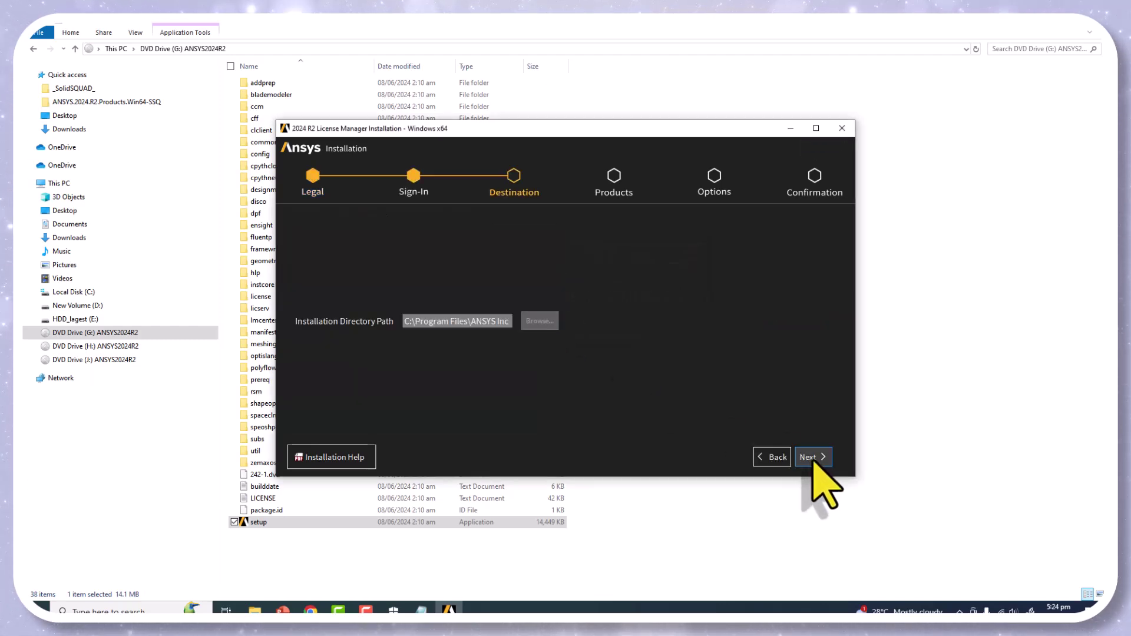
{"action": "left_click", "coordinate": [813, 457]}
{"action": "left_click", "coordinate": [813, 457]}
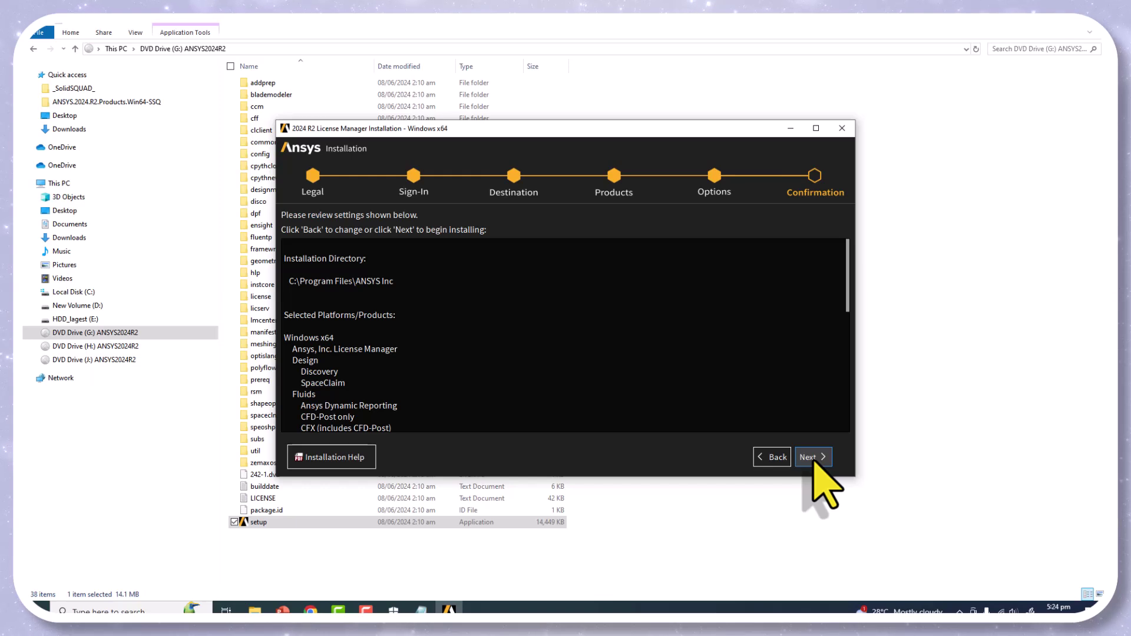
{"action": "left_click", "coordinate": [813, 457]}
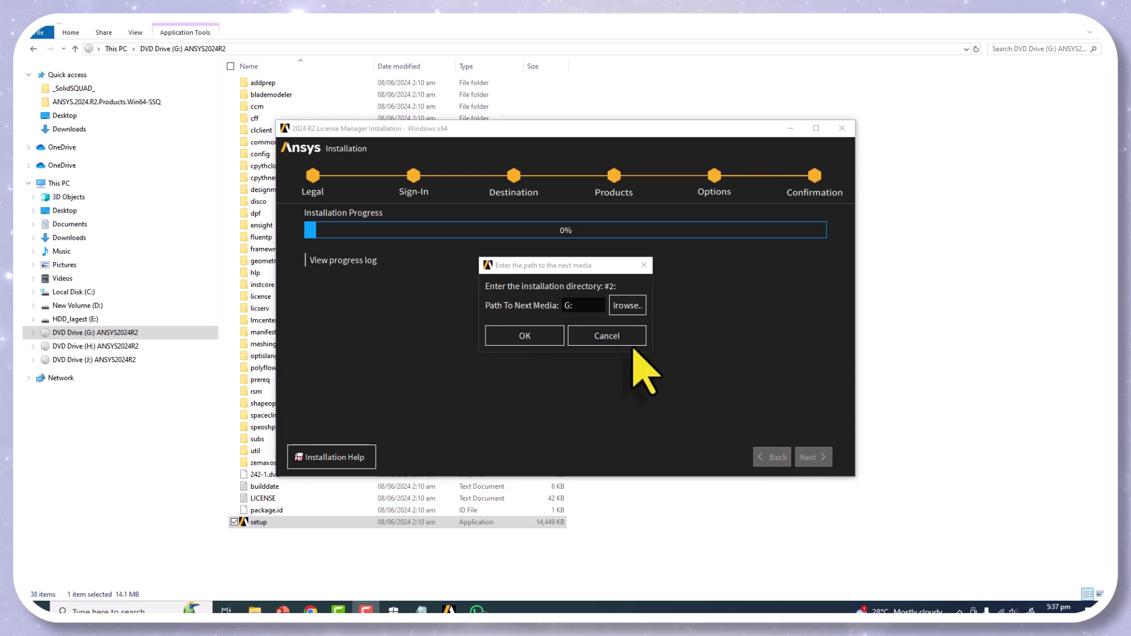
Step: Supply the disc #2 media path, using J:\ after H: is rejected
{"action": "left_click", "coordinate": [627, 305]}
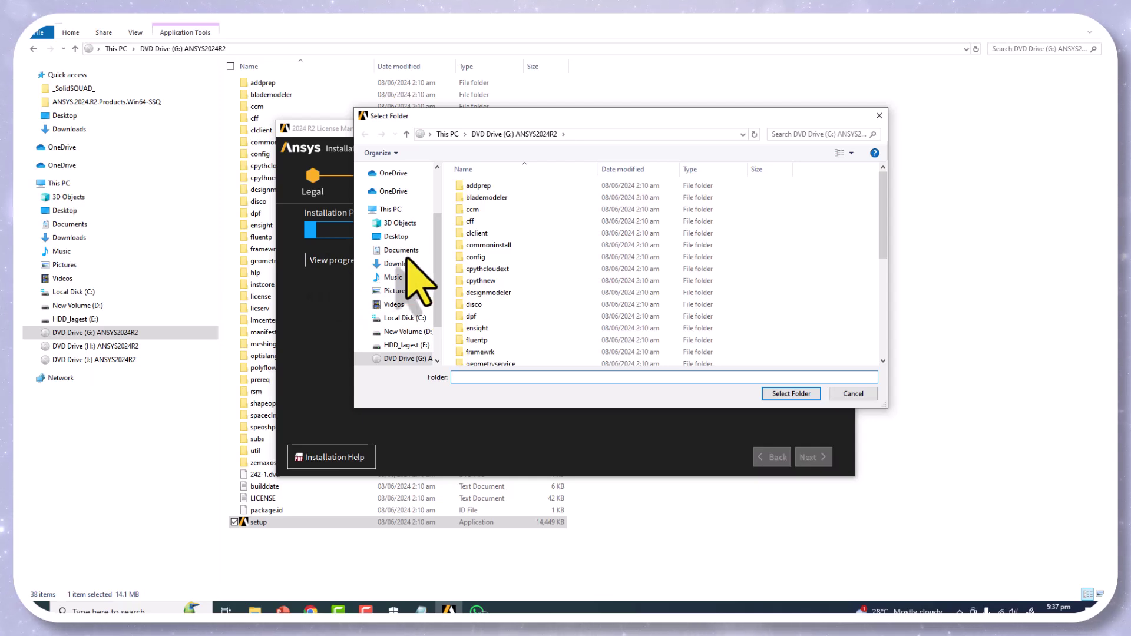
{"action": "scroll", "coordinate": [419, 317], "scroll_direction": "down", "scroll_amount": 1}
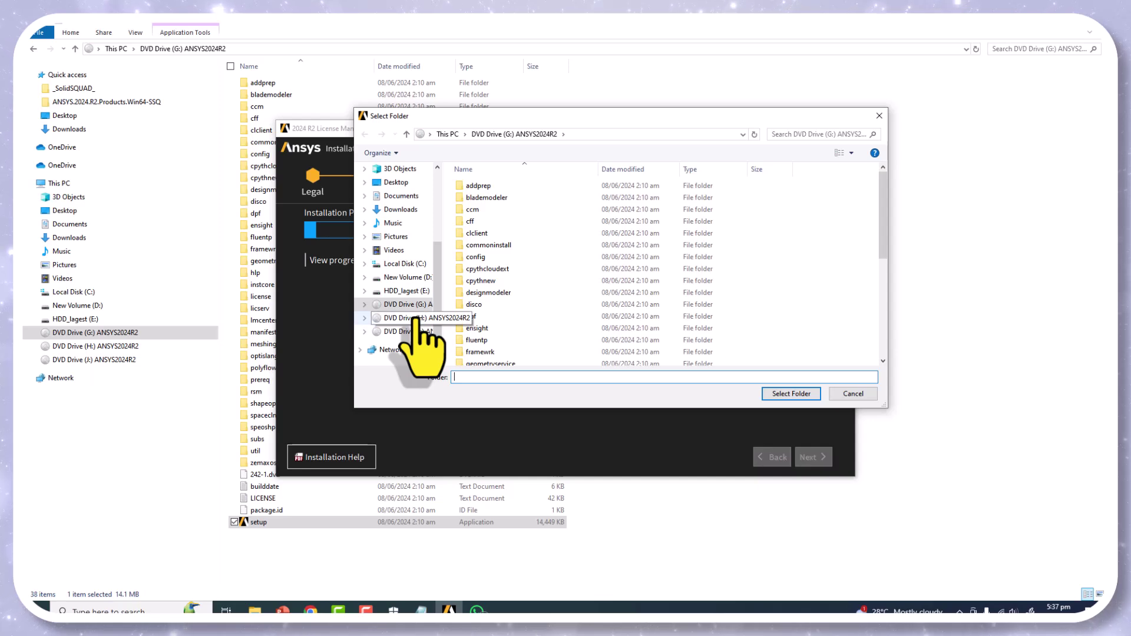
{"action": "left_click", "coordinate": [418, 318]}
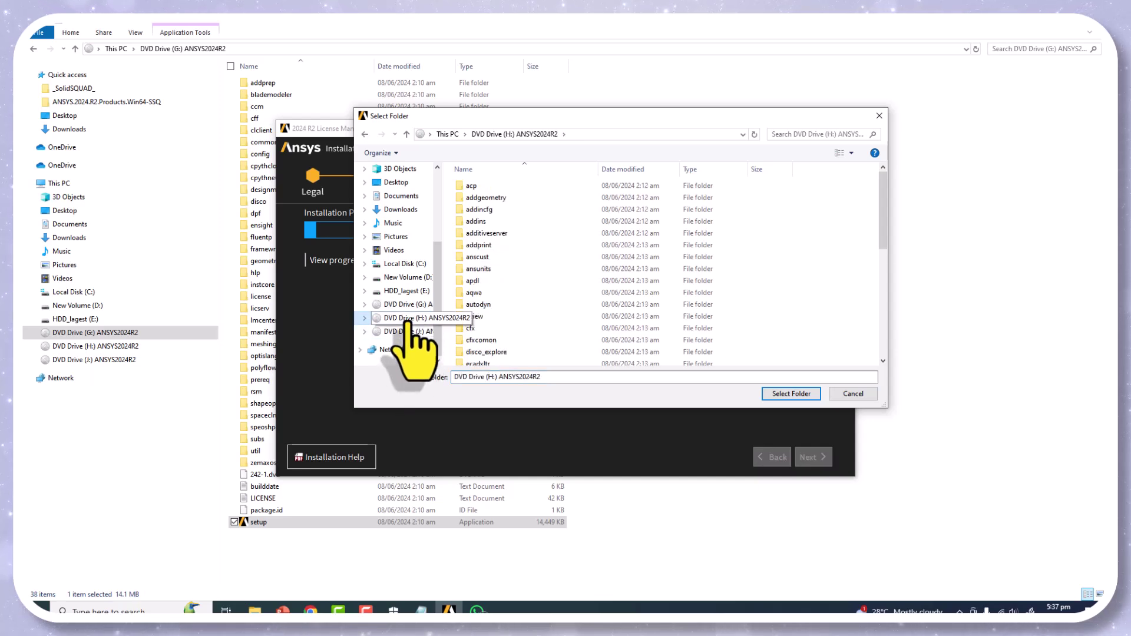
{"action": "left_click", "coordinate": [789, 394]}
{"action": "left_click", "coordinate": [548, 335]}
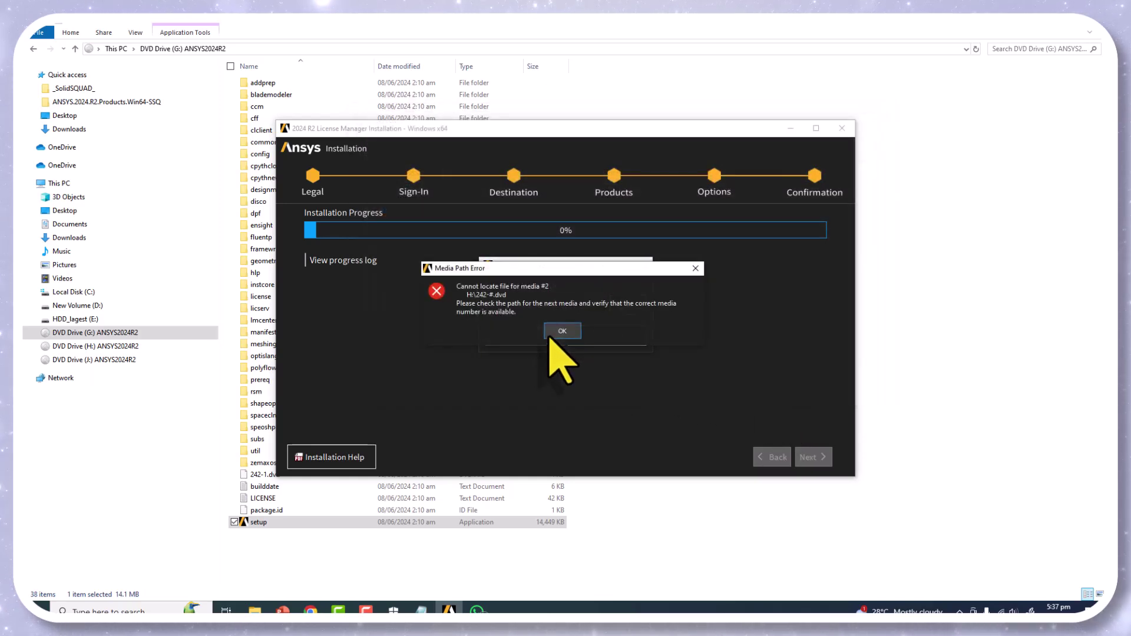
{"action": "left_click", "coordinate": [563, 331]}
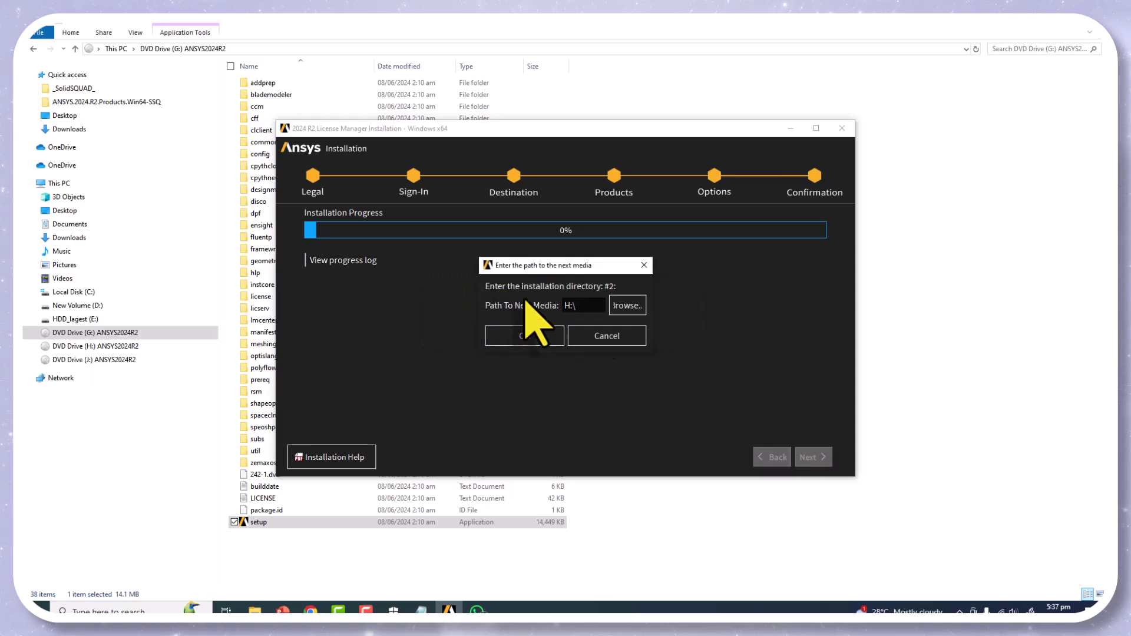
{"action": "left_click", "coordinate": [628, 306]}
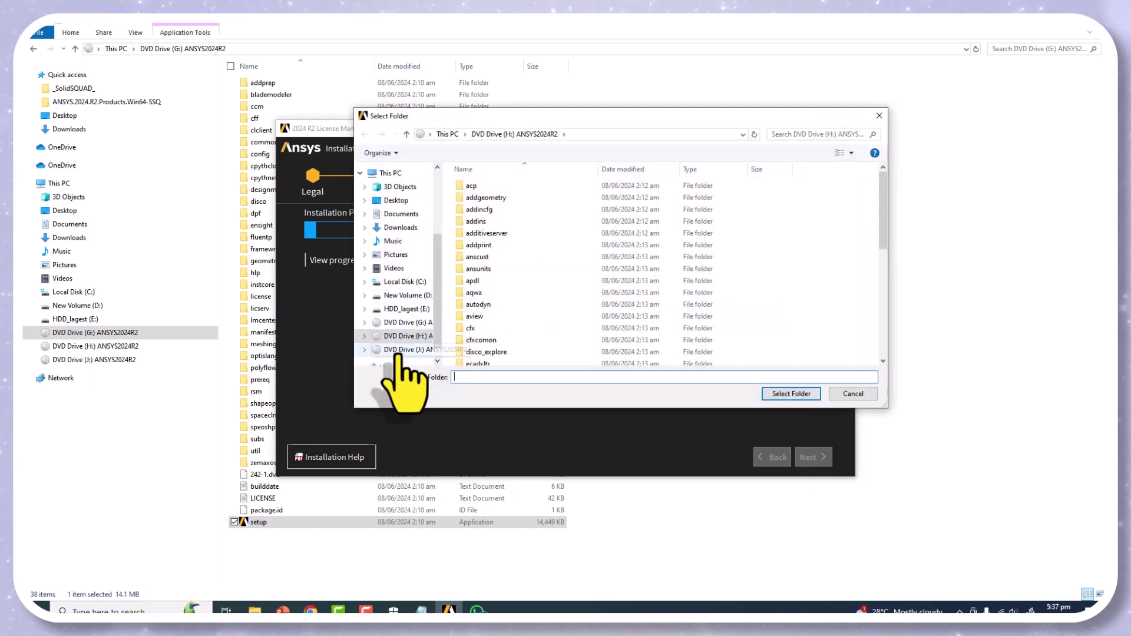
{"action": "left_click", "coordinate": [396, 364]}
{"action": "left_click", "coordinate": [789, 393]}
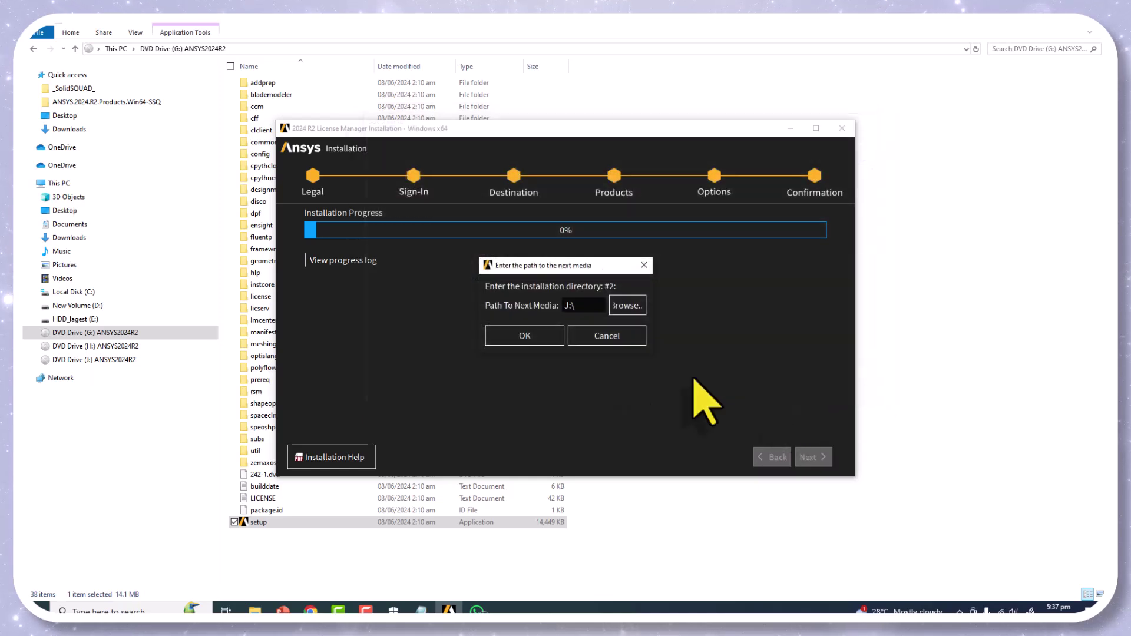
{"action": "left_click", "coordinate": [522, 337]}
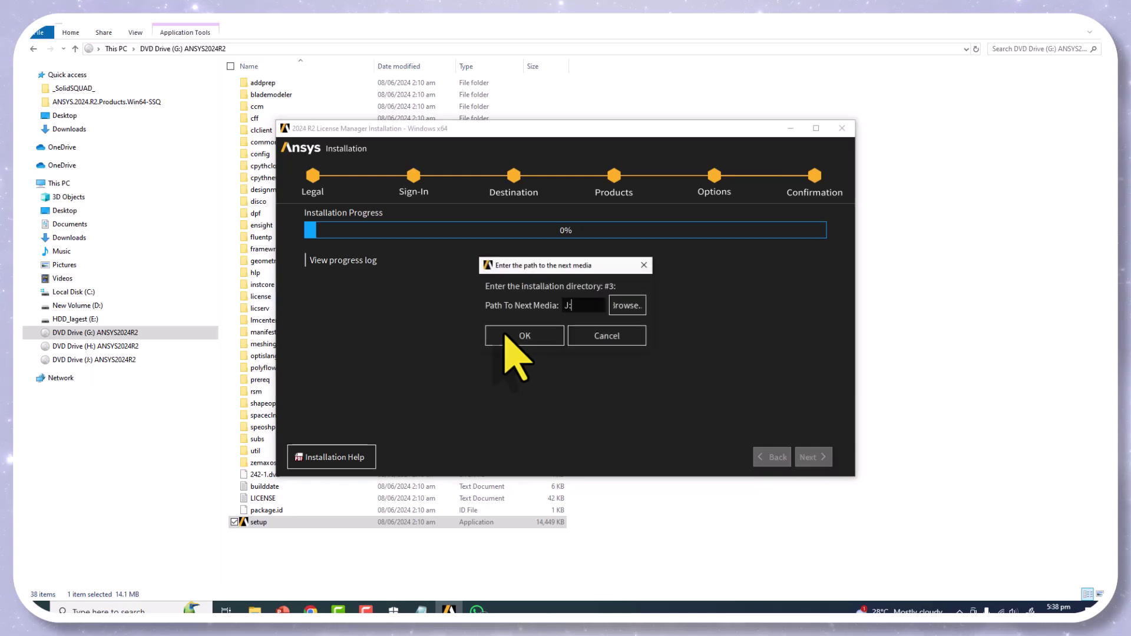
Step: Supply the disc #3 media path after G:\ fails, then finish and exit the installer
{"action": "left_click", "coordinate": [631, 306]}
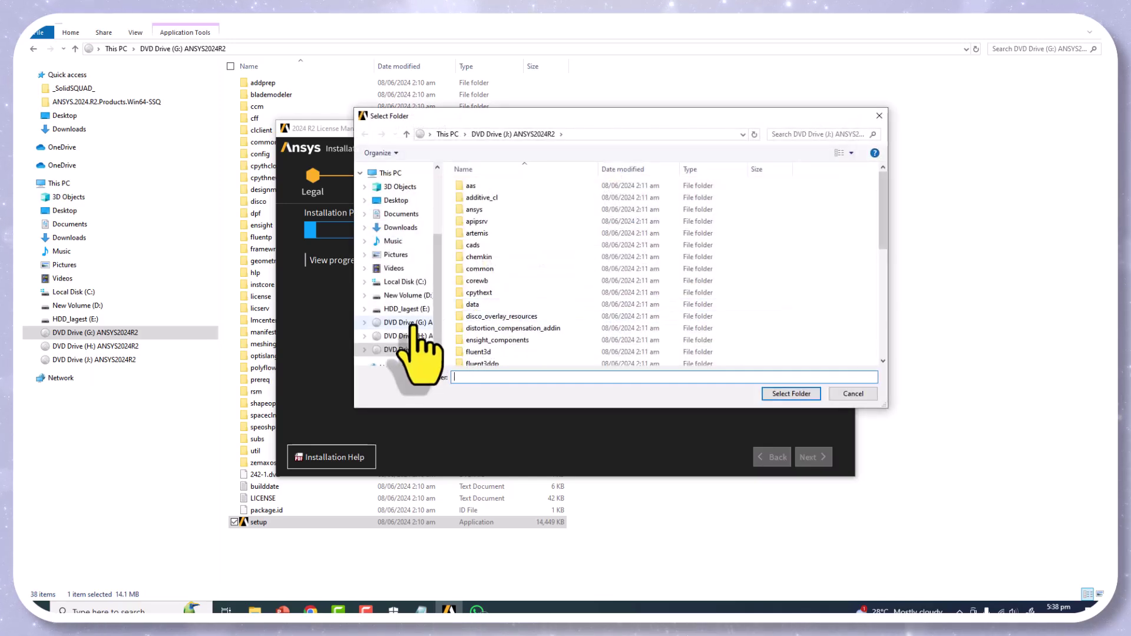
{"action": "left_click", "coordinate": [414, 324]}
{"action": "left_click", "coordinate": [791, 394]}
{"action": "left_click", "coordinate": [516, 339]}
{"action": "left_click", "coordinate": [574, 328]}
{"action": "left_click", "coordinate": [626, 308]}
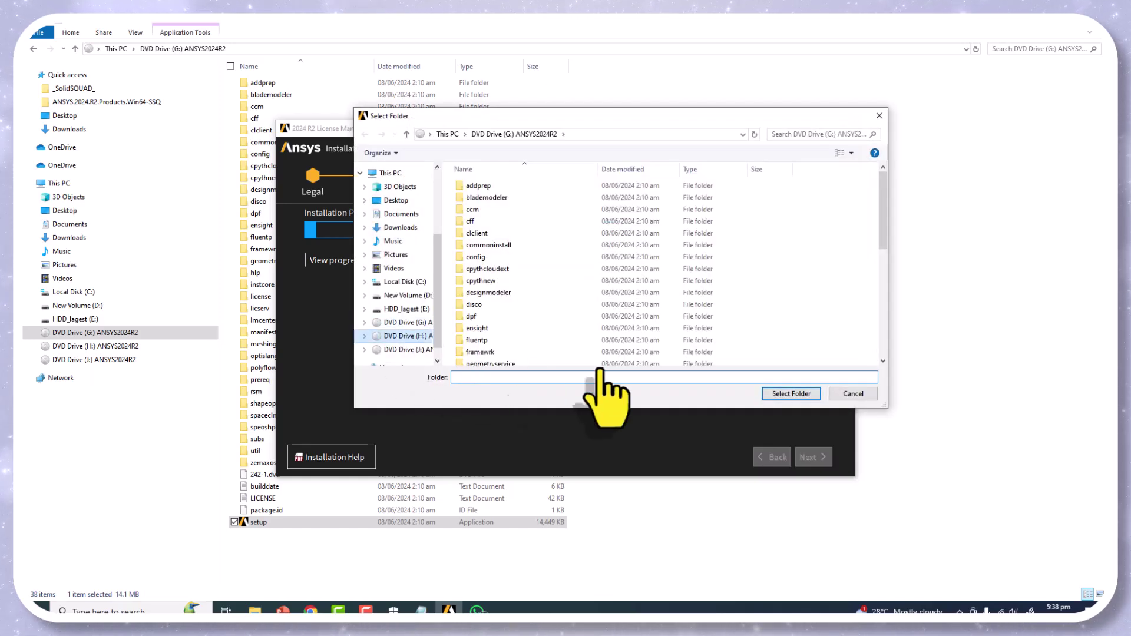
{"action": "left_click", "coordinate": [791, 394]}
{"action": "left_click", "coordinate": [521, 338]}
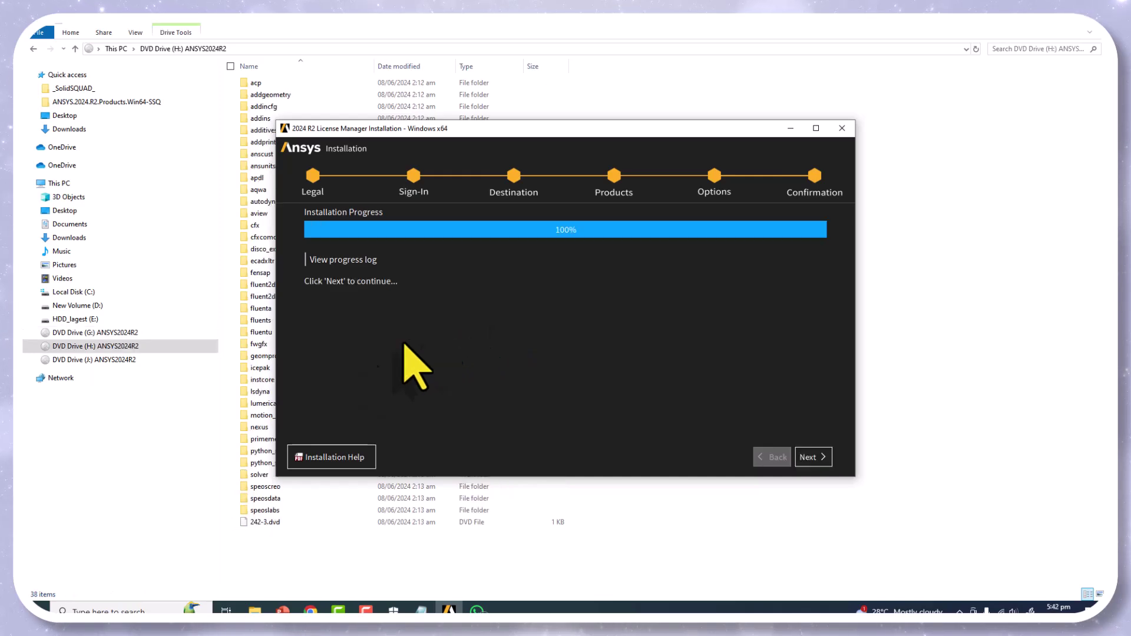
{"action": "left_click", "coordinate": [819, 463]}
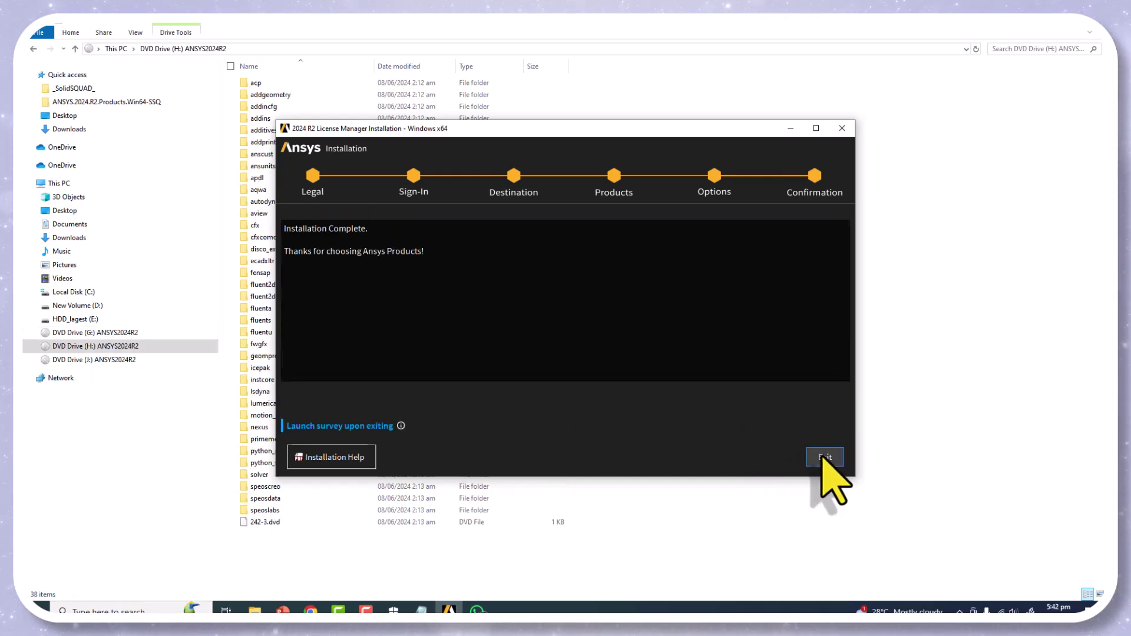
{"action": "left_click", "coordinate": [820, 459]}
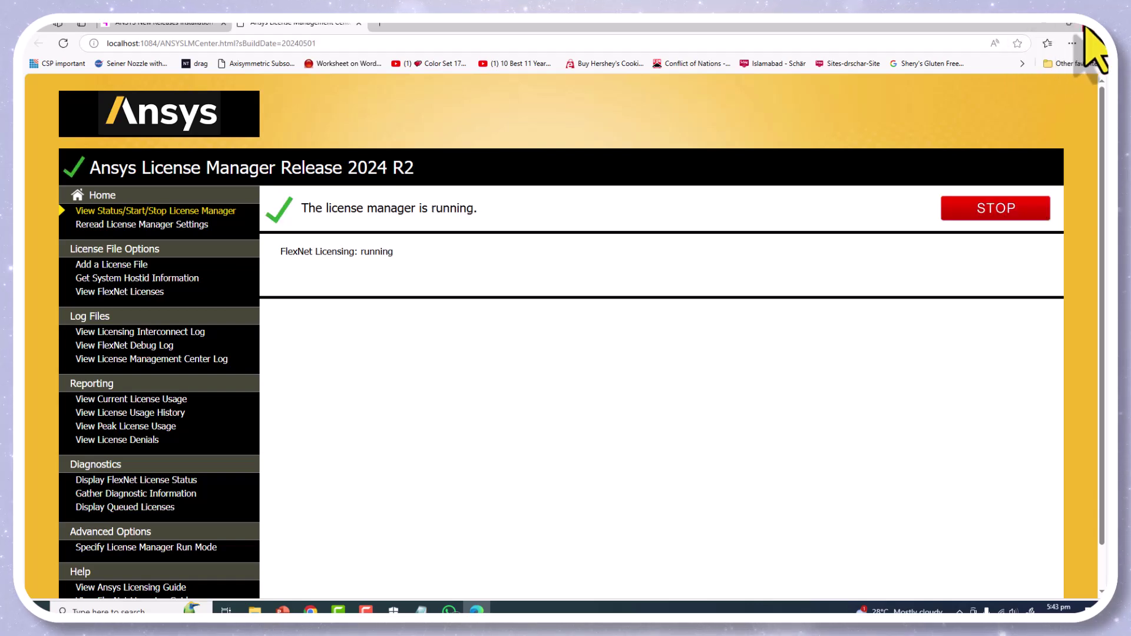
Step: Stop the running license manager and return to the Windows Security exclusions list
{"action": "left_click", "coordinate": [997, 209]}
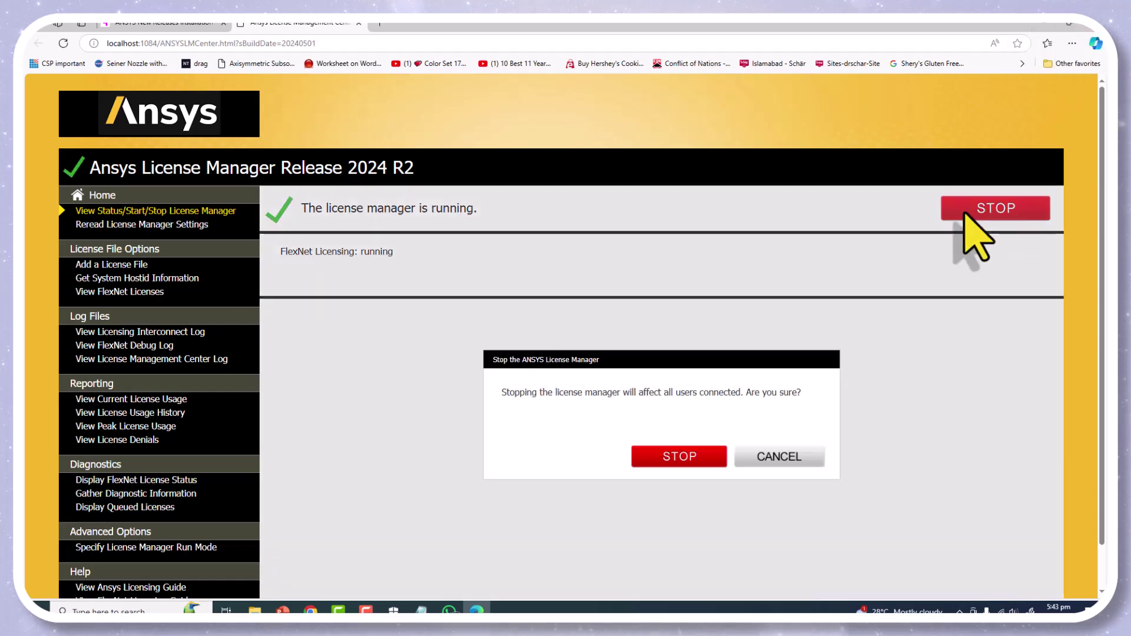
{"action": "left_click", "coordinate": [695, 465]}
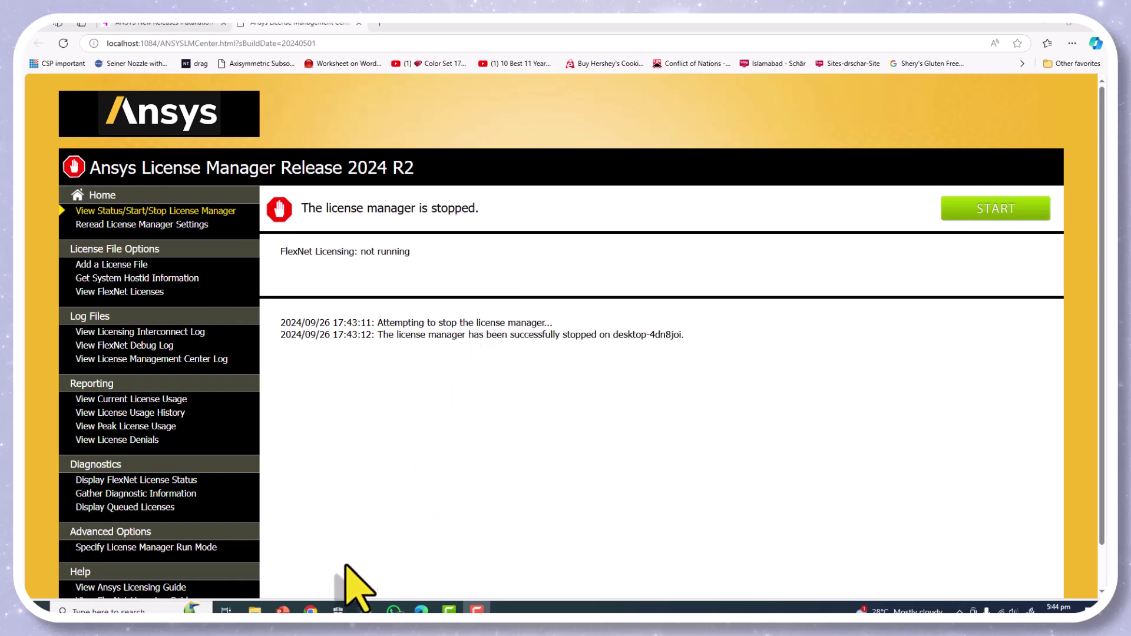
{"action": "left_click", "coordinate": [338, 610]}
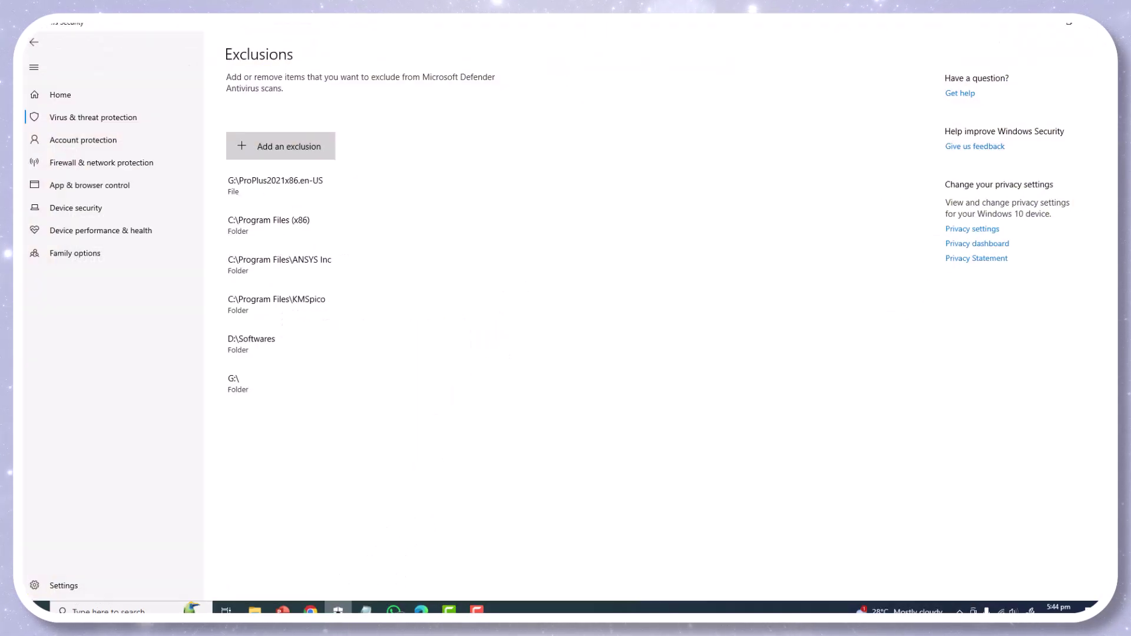
Step: Add C:\Program Files\ANSYS Inc as a folder exclusion in Defender
{"action": "double_click", "coordinate": [634, 28]}
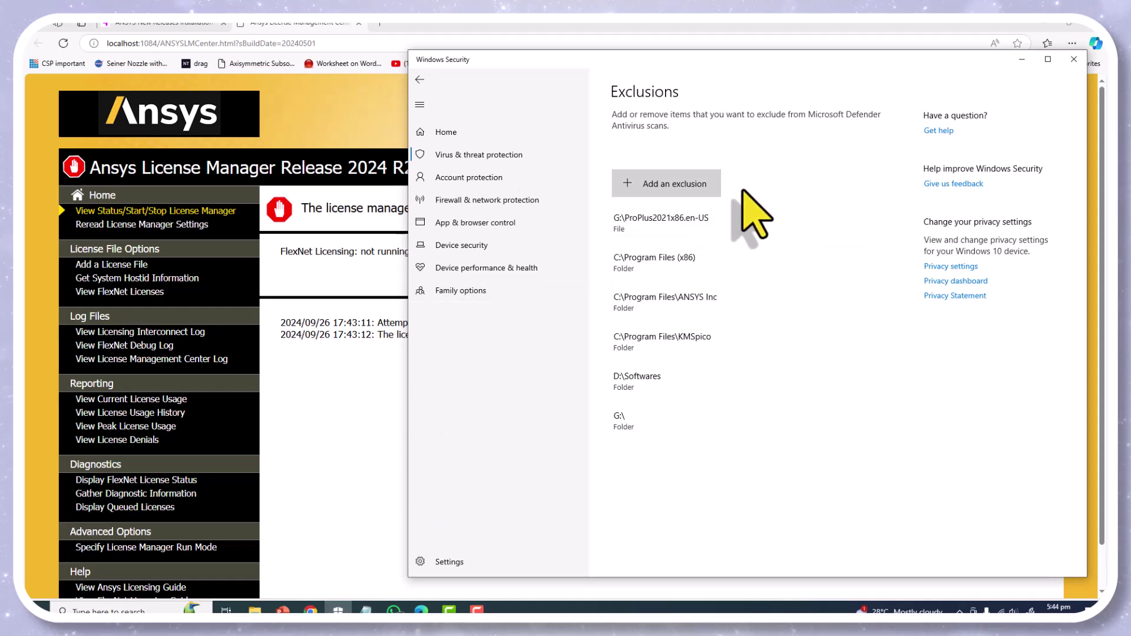
{"action": "left_click", "coordinate": [660, 190]}
{"action": "left_click", "coordinate": [657, 230]}
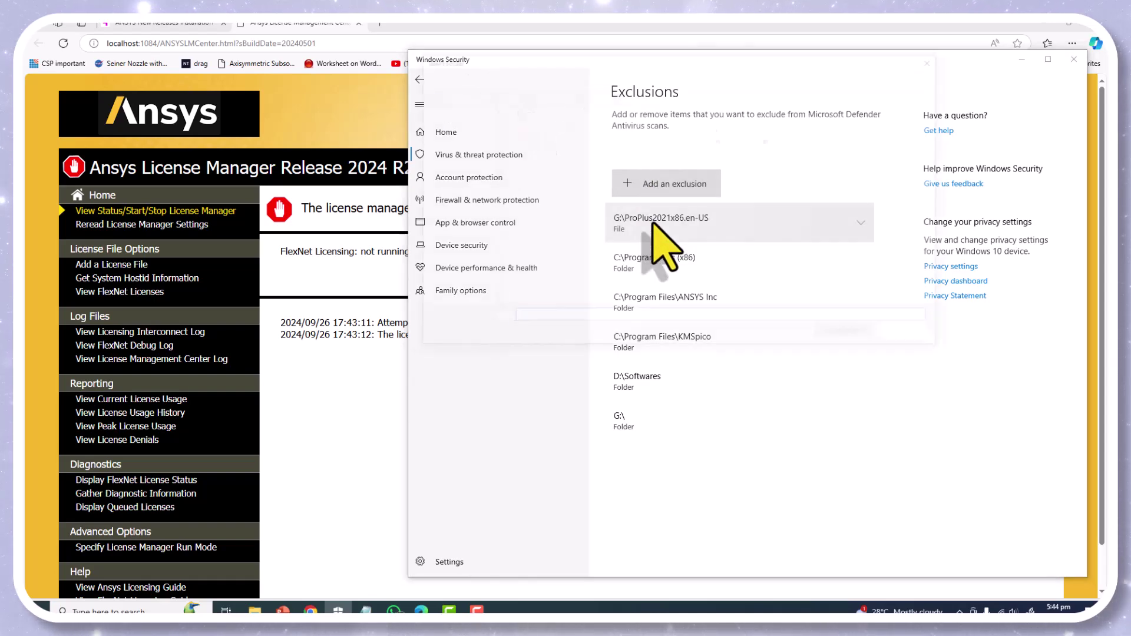
{"action": "left_click", "coordinate": [453, 225]}
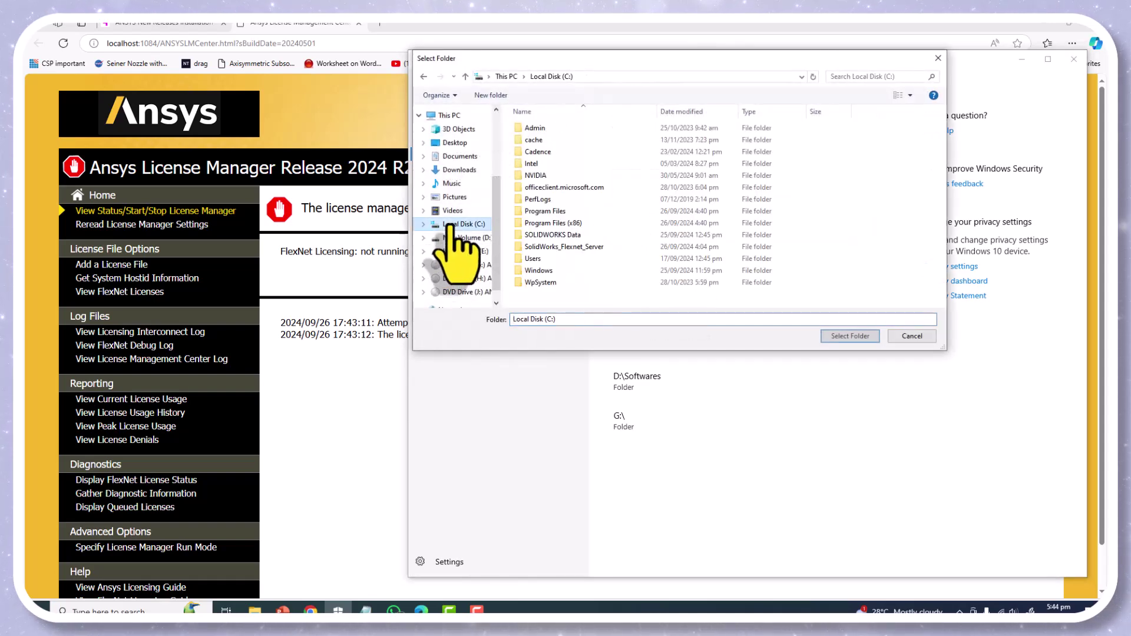
{"action": "double_click", "coordinate": [554, 211]}
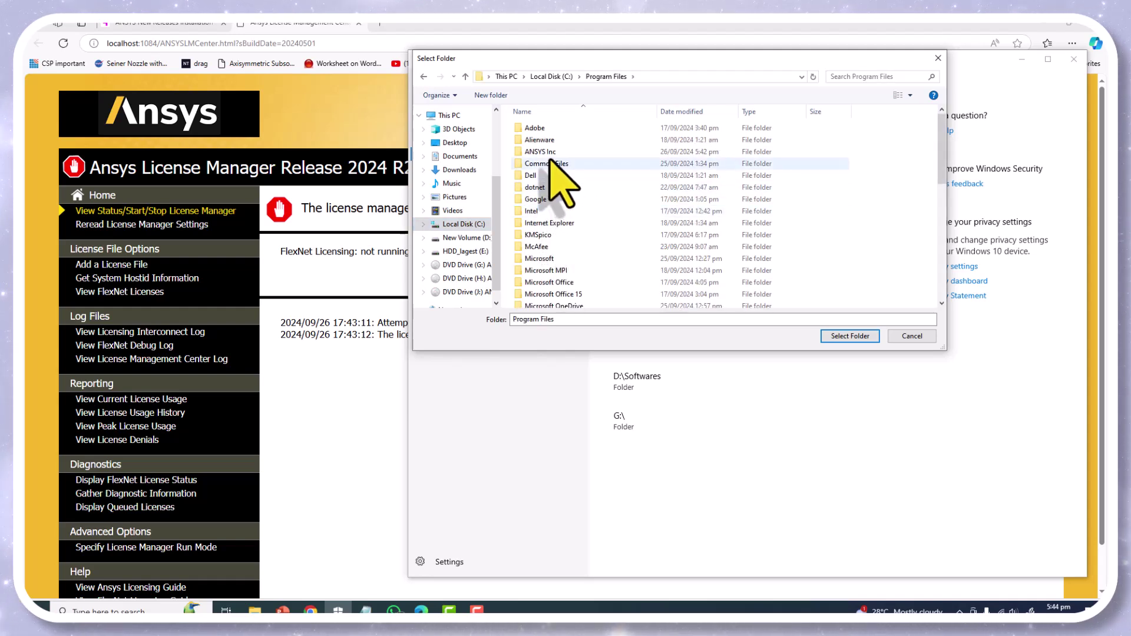
{"action": "left_click", "coordinate": [550, 152]}
{"action": "left_click", "coordinate": [840, 337]}
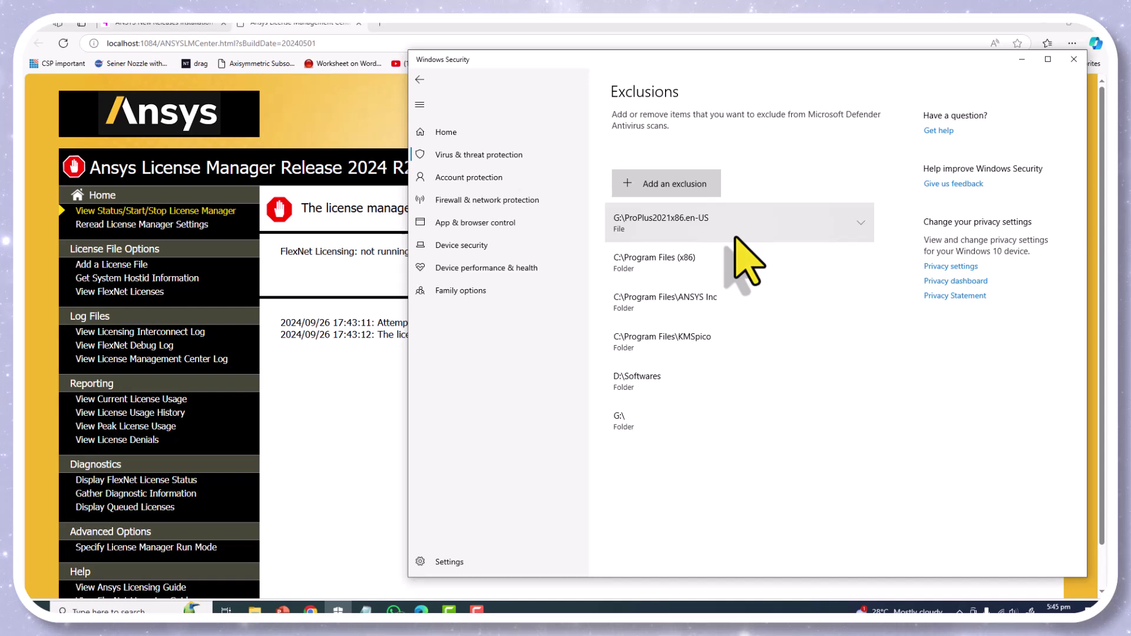
Step: Close Windows Security and launch ANSYS License Management Center from Start search
{"action": "left_click", "coordinate": [1073, 58]}
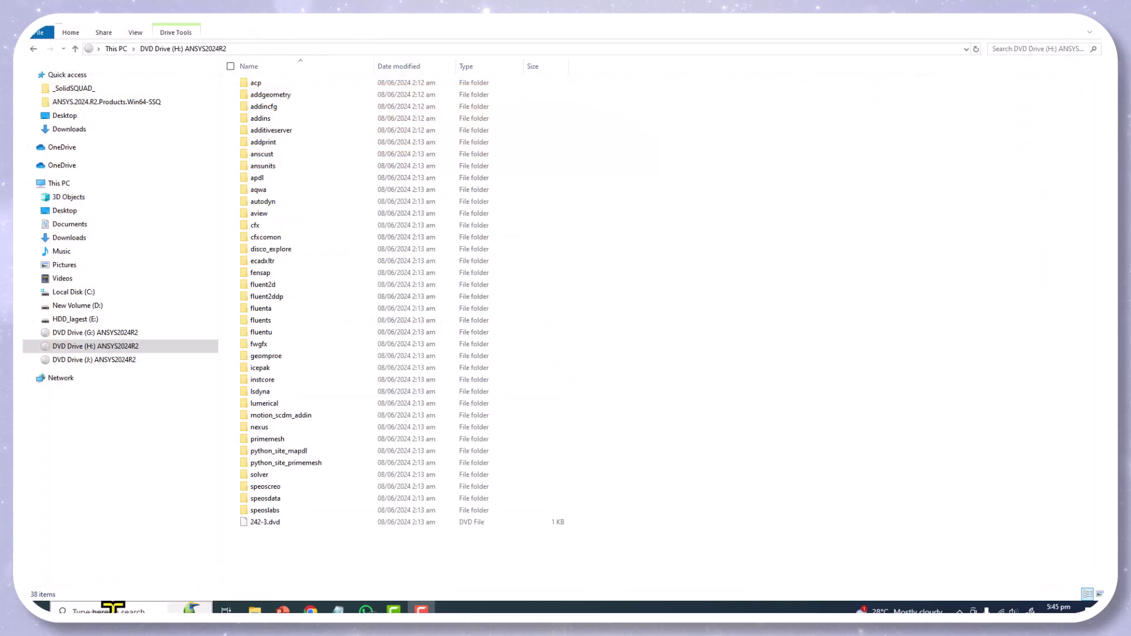
{"action": "left_click", "coordinate": [114, 610]}
{"action": "type", "text": "ansys"}
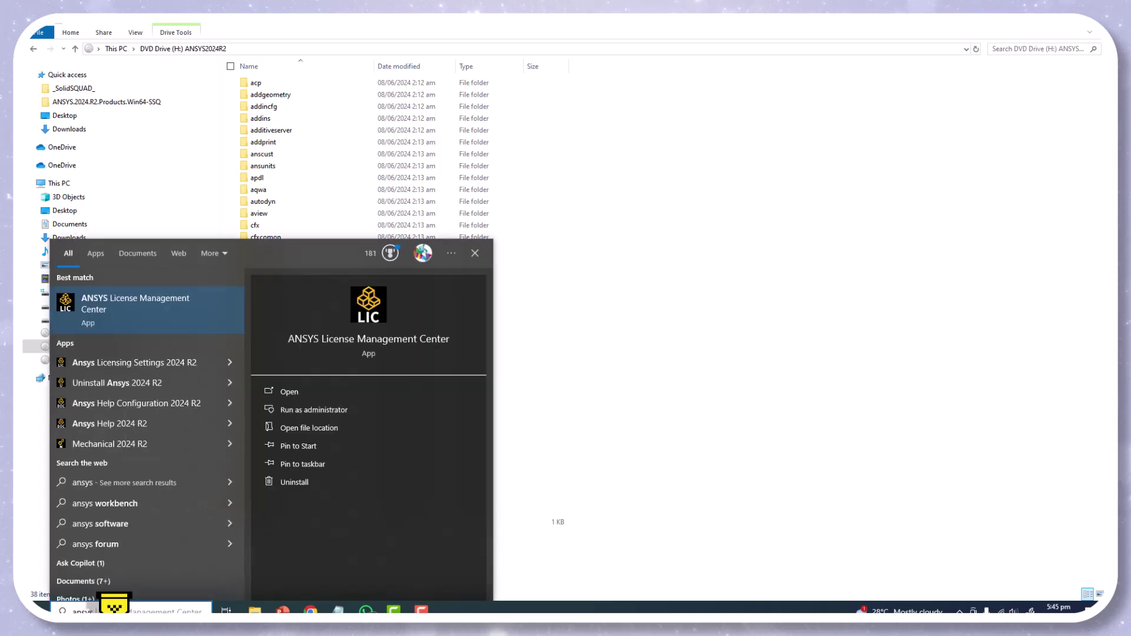
{"action": "left_click", "coordinate": [129, 314]}
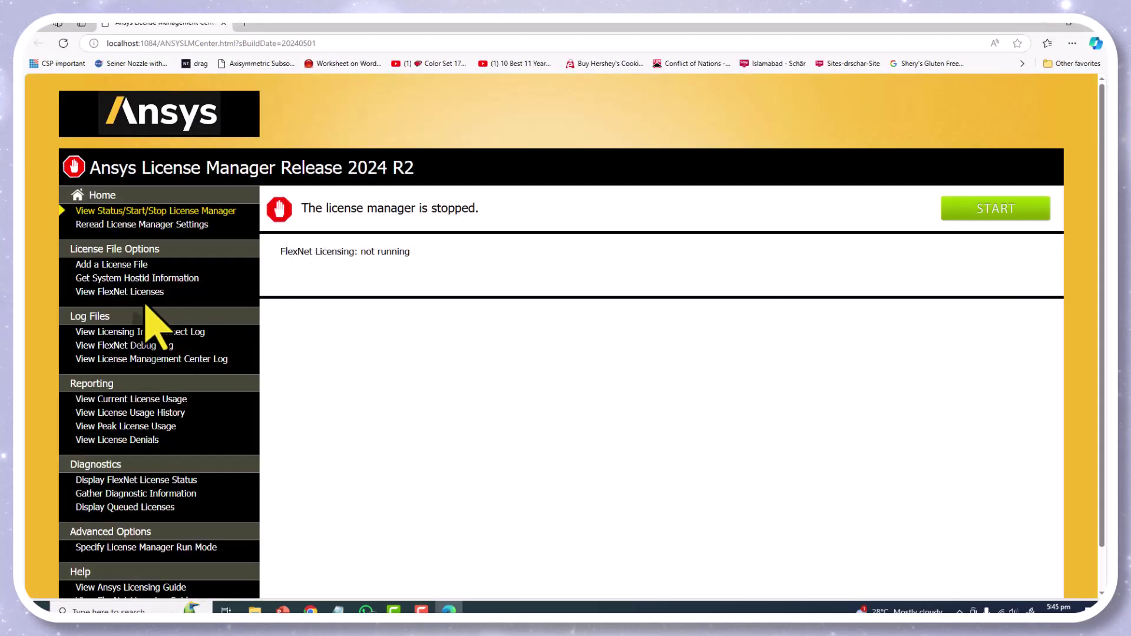
Step: Display the system hostid information and copy the MAC address hostid
{"action": "left_click", "coordinate": [117, 280]}
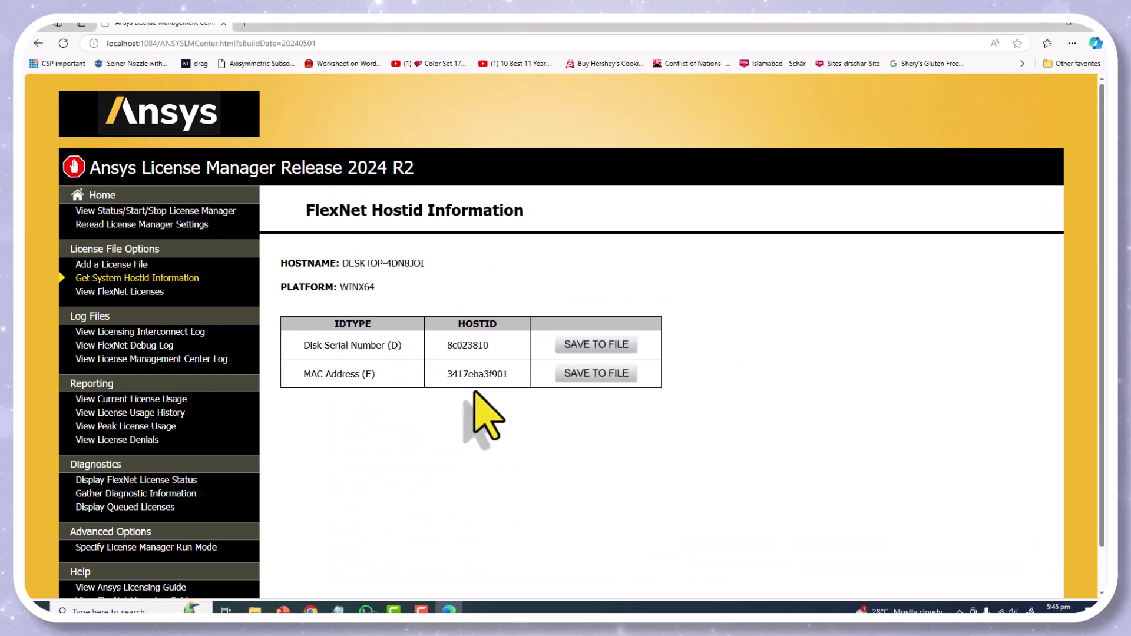
{"action": "left_click_drag", "start_coordinate": [446, 374], "coordinate": [500, 372]}
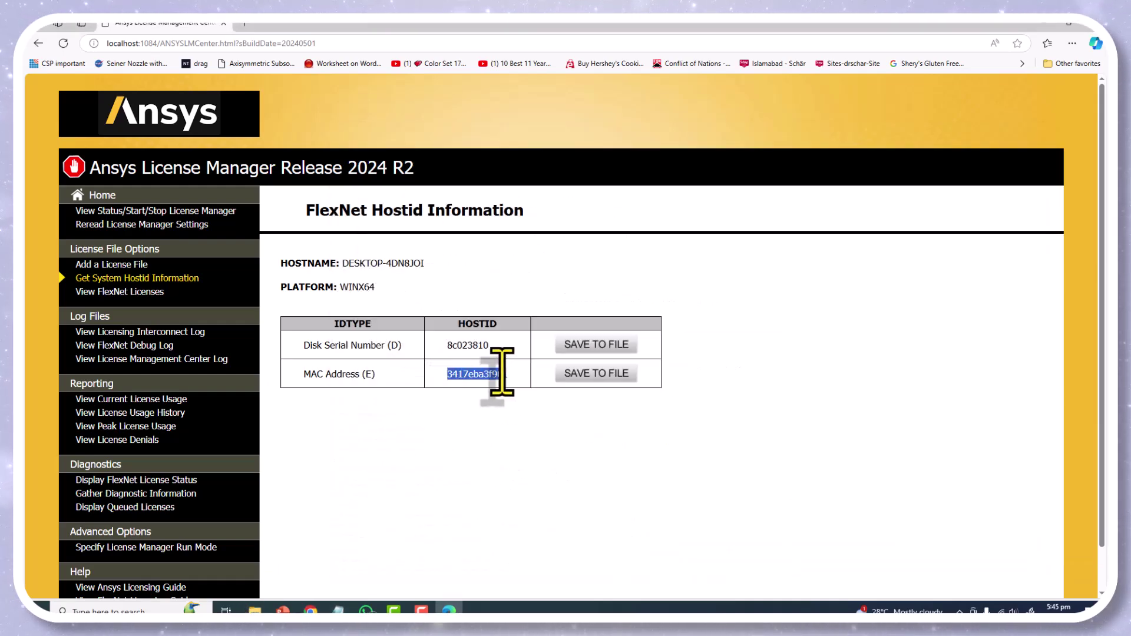
{"action": "right_click", "coordinate": [500, 375]}
{"action": "left_click", "coordinate": [530, 387]}
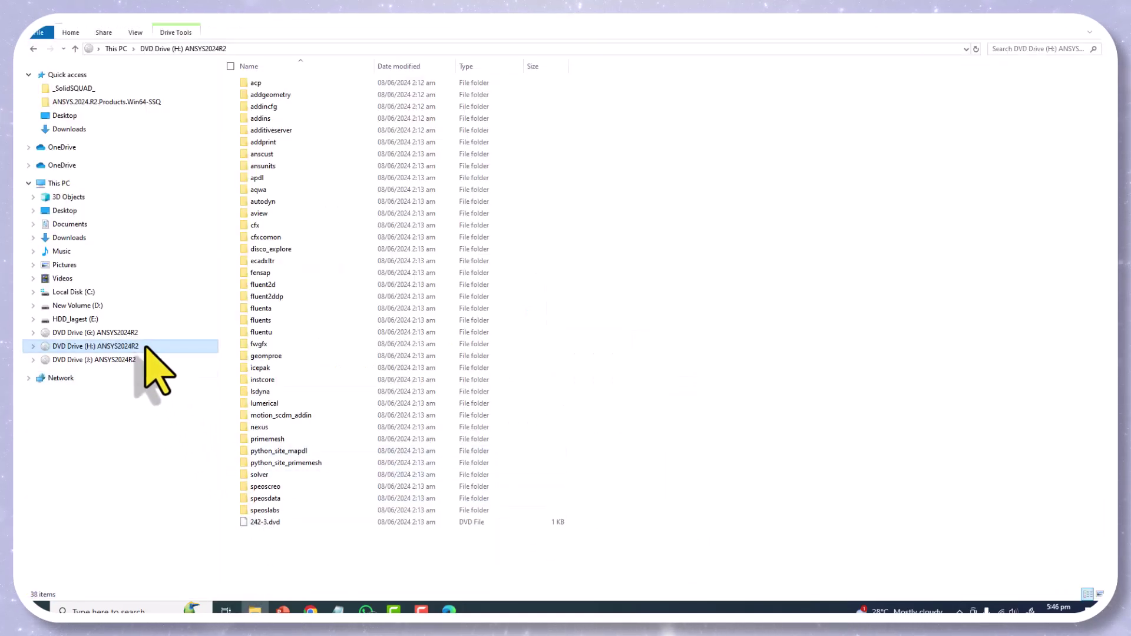
Step: Open the _SolidSQUAD_ license file and replace the SERVER line's X placeholder with the copied hostid
{"action": "left_click", "coordinate": [69, 88]}
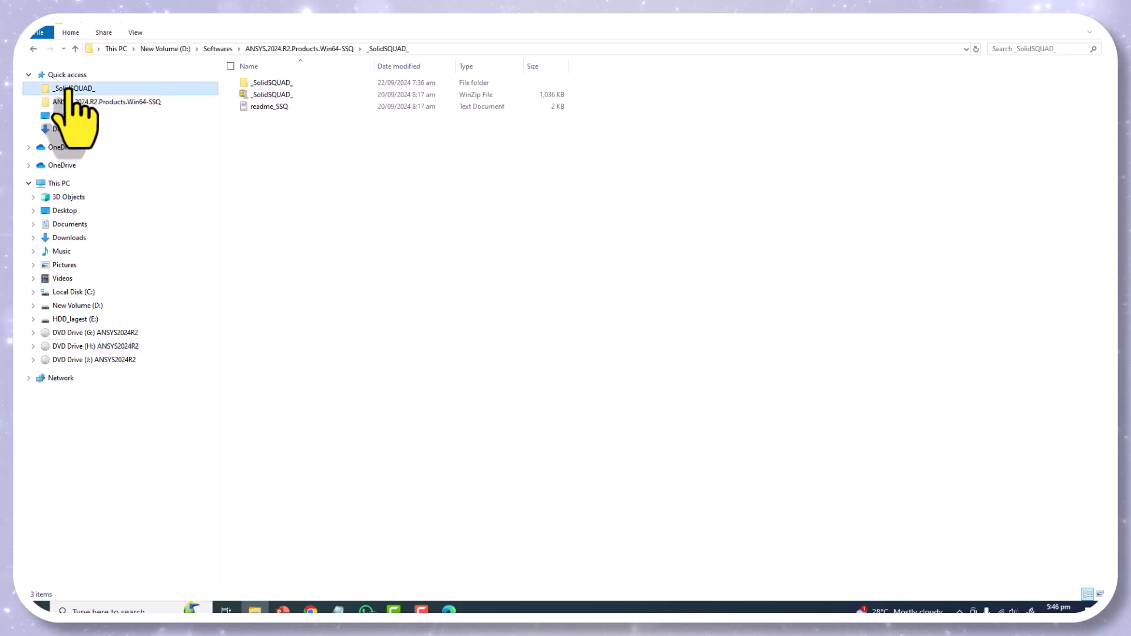
{"action": "double_click", "coordinate": [272, 83]}
{"action": "double_click", "coordinate": [278, 106]}
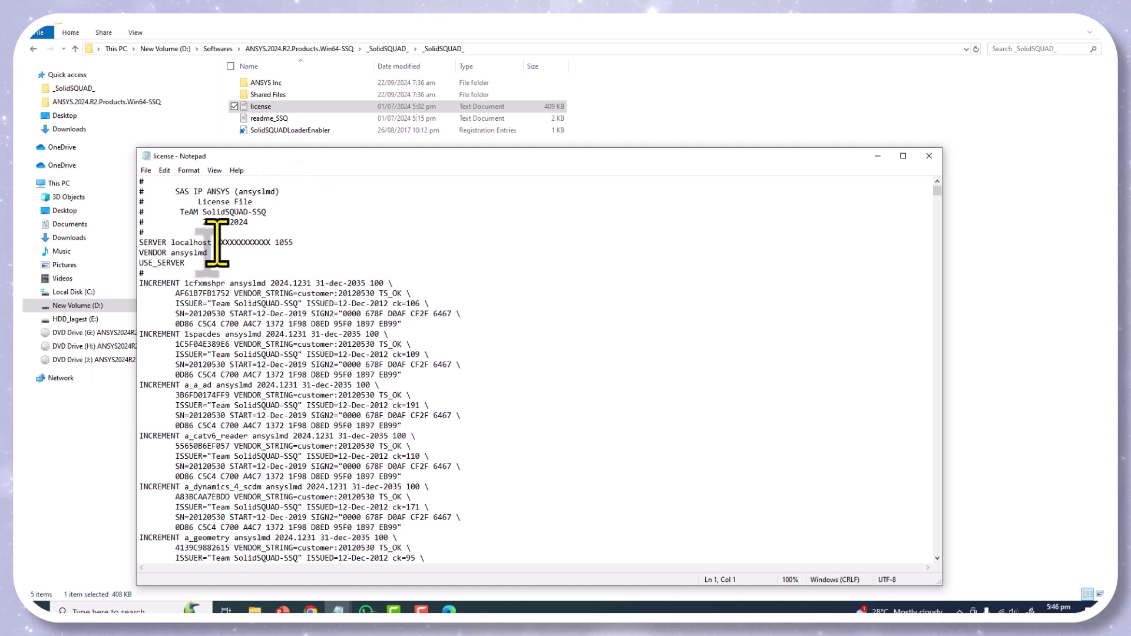
{"action": "left_click_drag", "start_coordinate": [217, 243], "coordinate": [265, 242]}
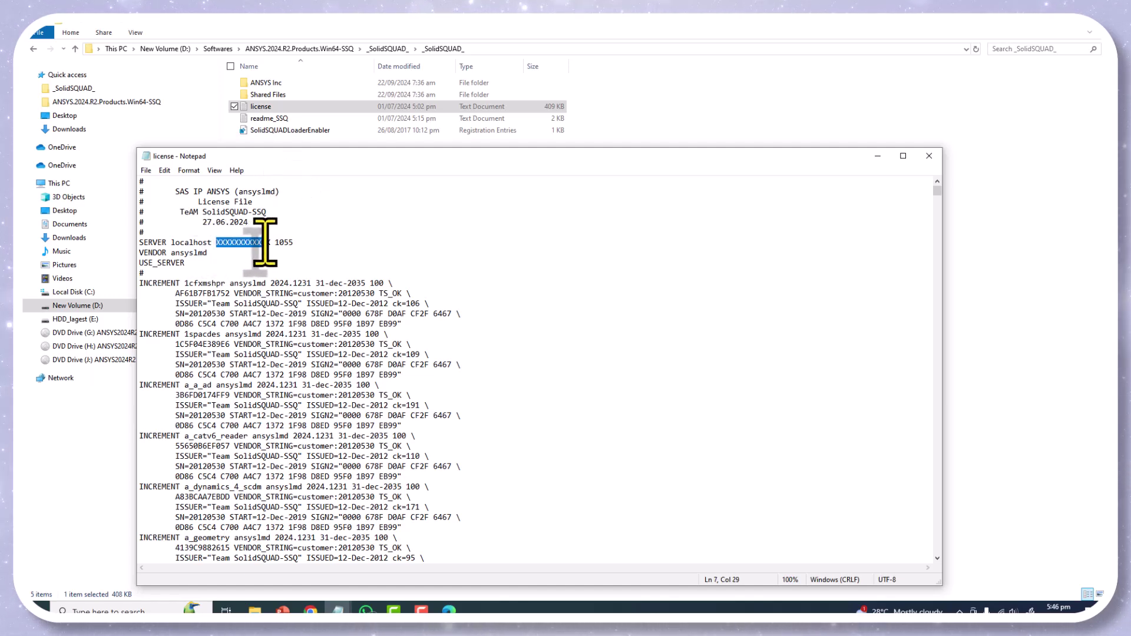
{"action": "right_click", "coordinate": [260, 245]}
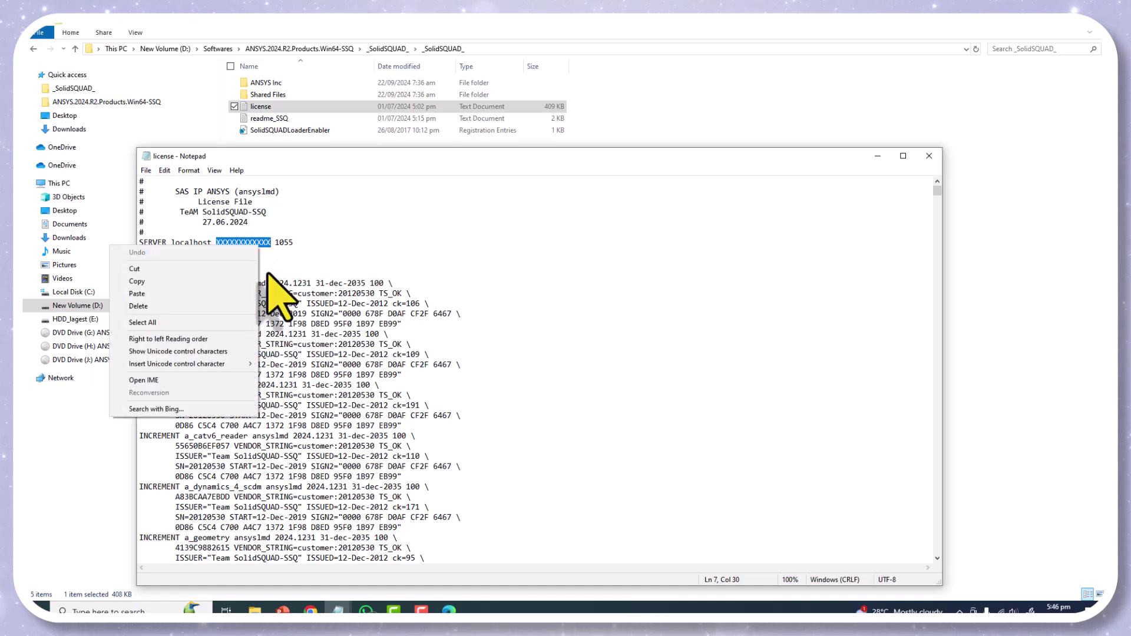
{"action": "left_click", "coordinate": [139, 293]}
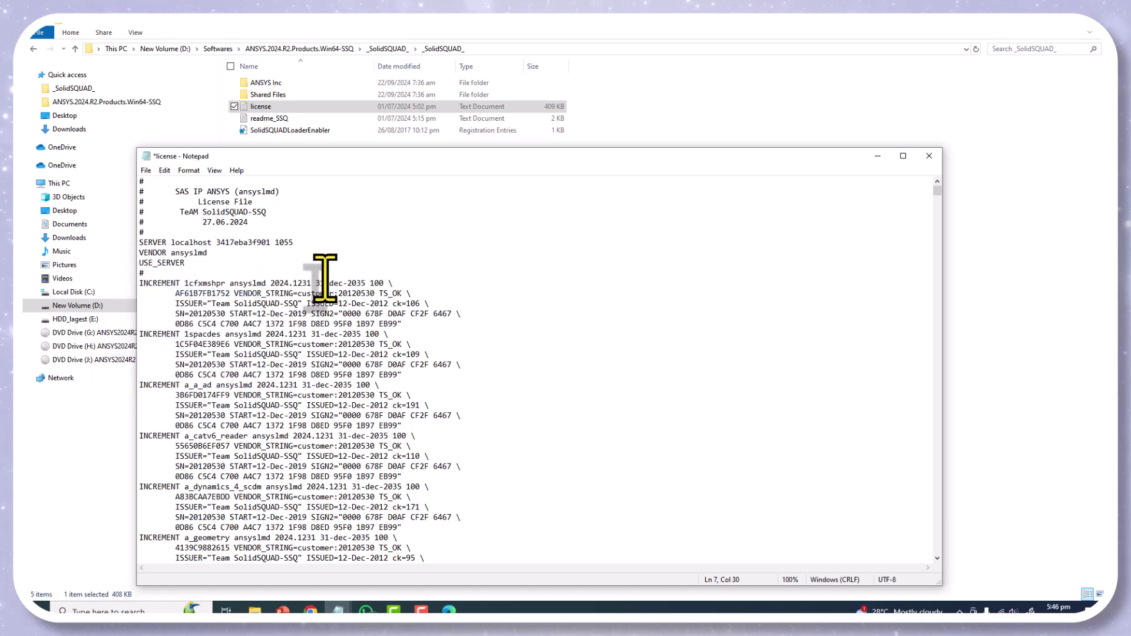
Step: Save it as license.txt in C:\Program Files\ANSYS Inc, replacing the existing file, and close Notepad
{"action": "left_click", "coordinate": [145, 170]}
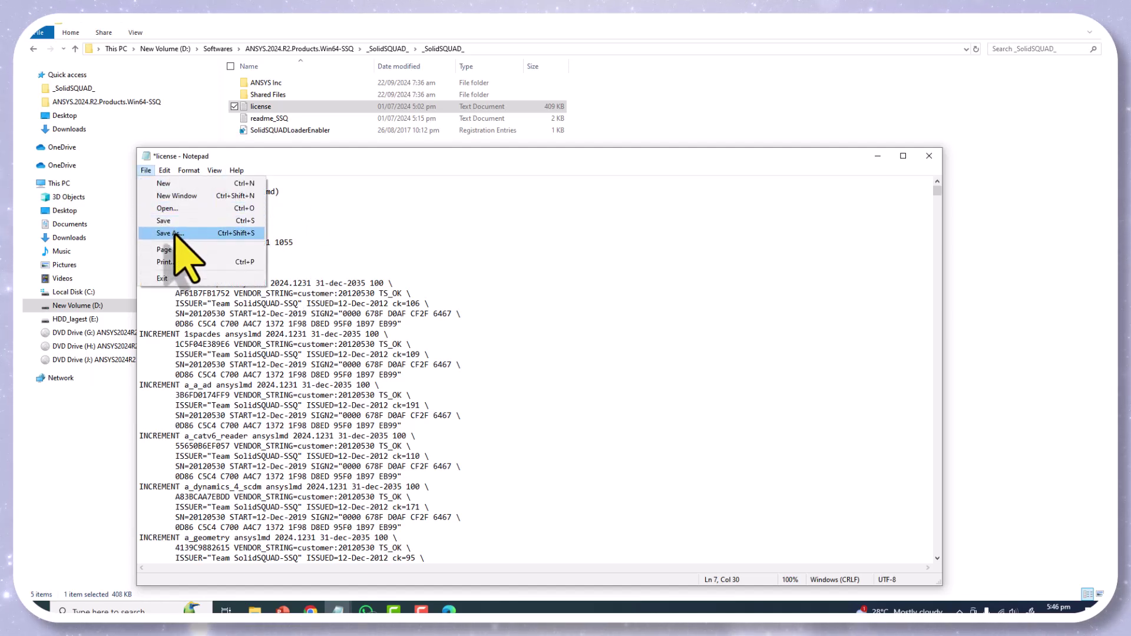
{"action": "left_click", "coordinate": [174, 233]}
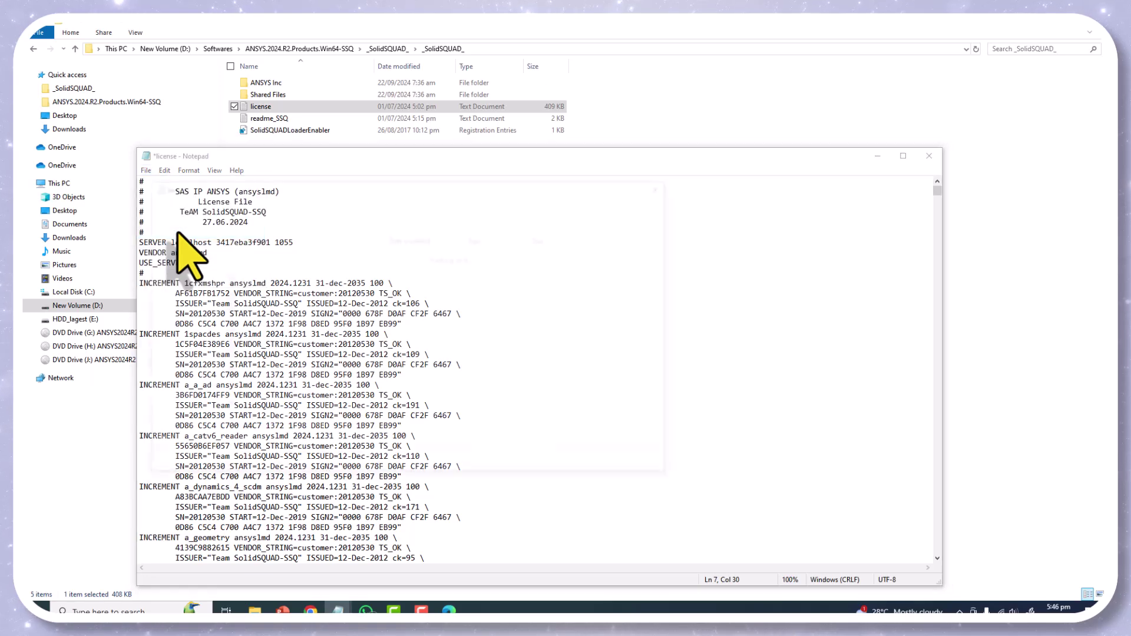
{"action": "left_click", "coordinate": [189, 401]}
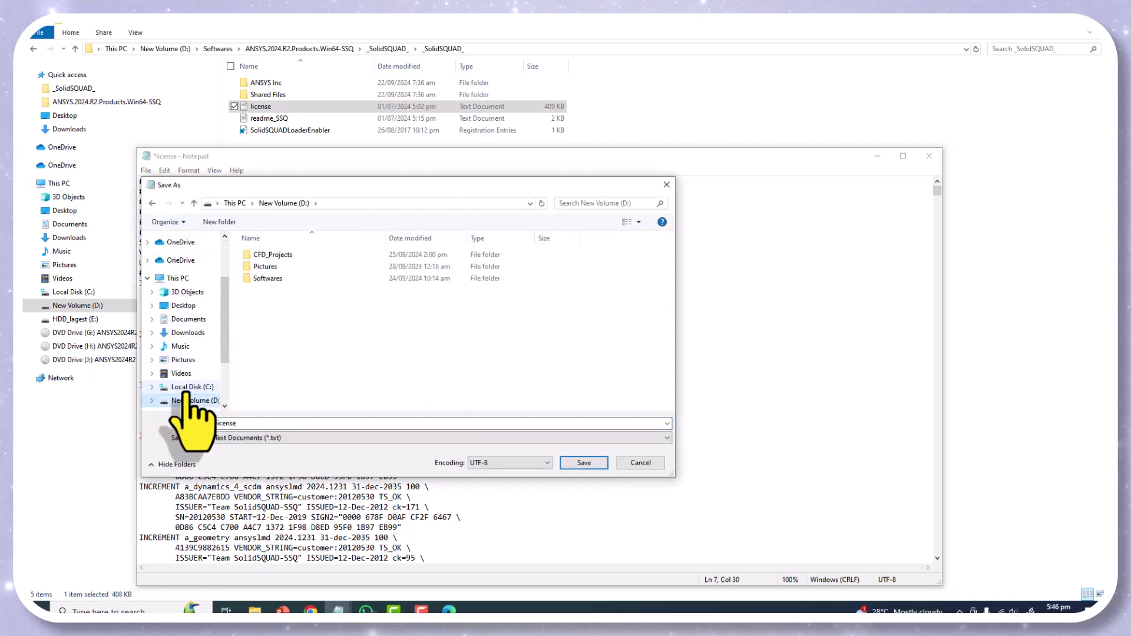
{"action": "left_click", "coordinate": [190, 387]}
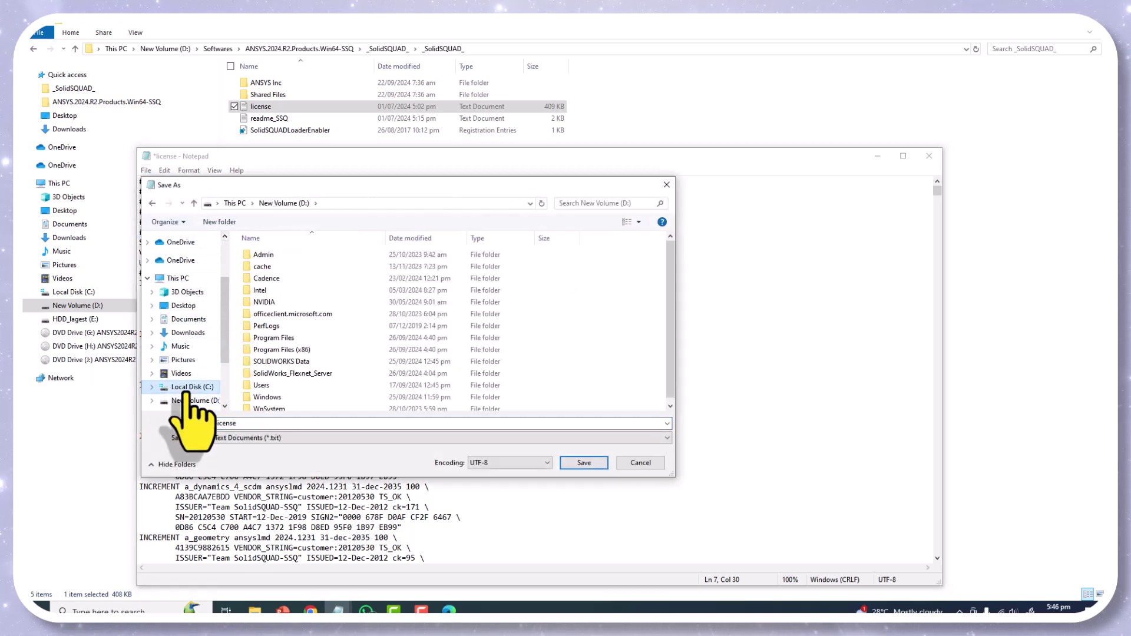
{"action": "double_click", "coordinate": [277, 337]}
{"action": "left_click", "coordinate": [271, 278]}
{"action": "double_click", "coordinate": [273, 282]}
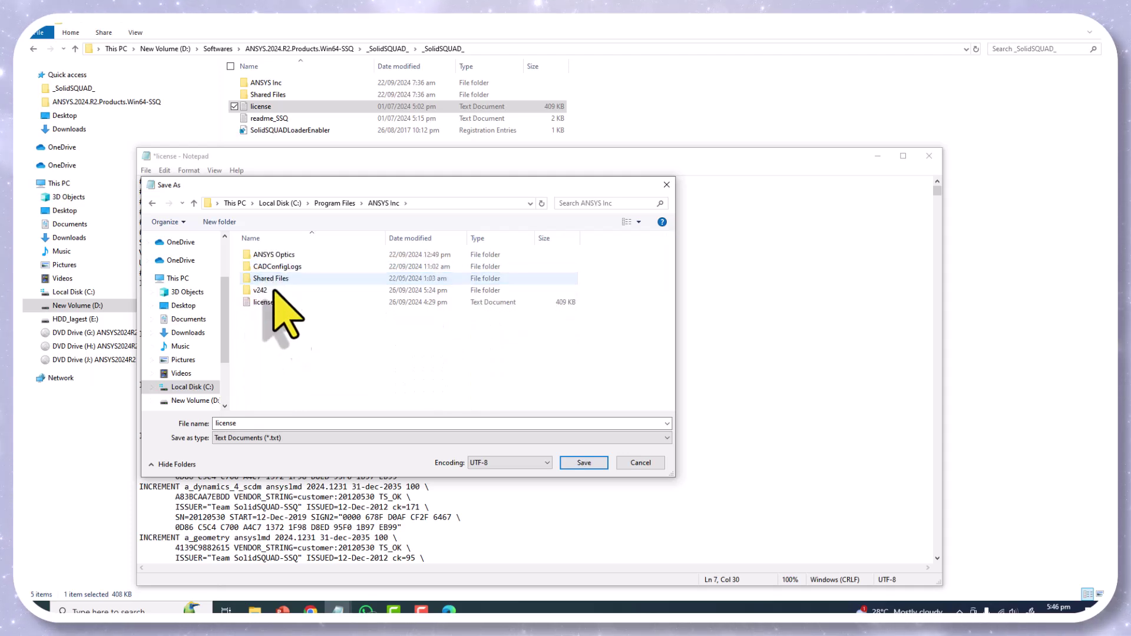
{"action": "left_click", "coordinate": [584, 463]}
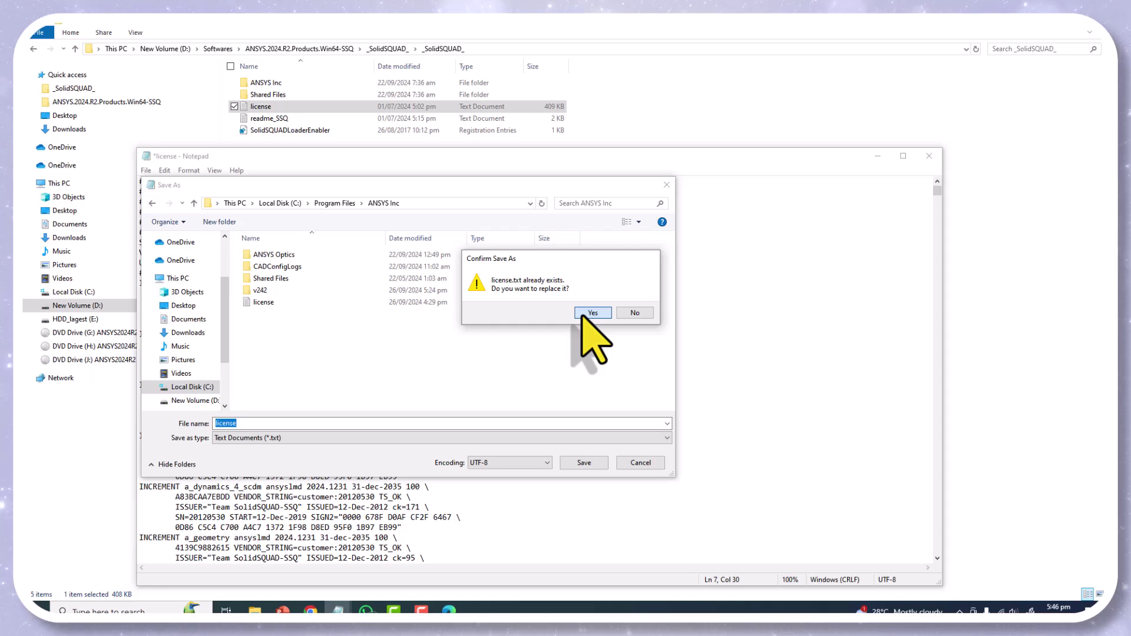
{"action": "left_click", "coordinate": [593, 313]}
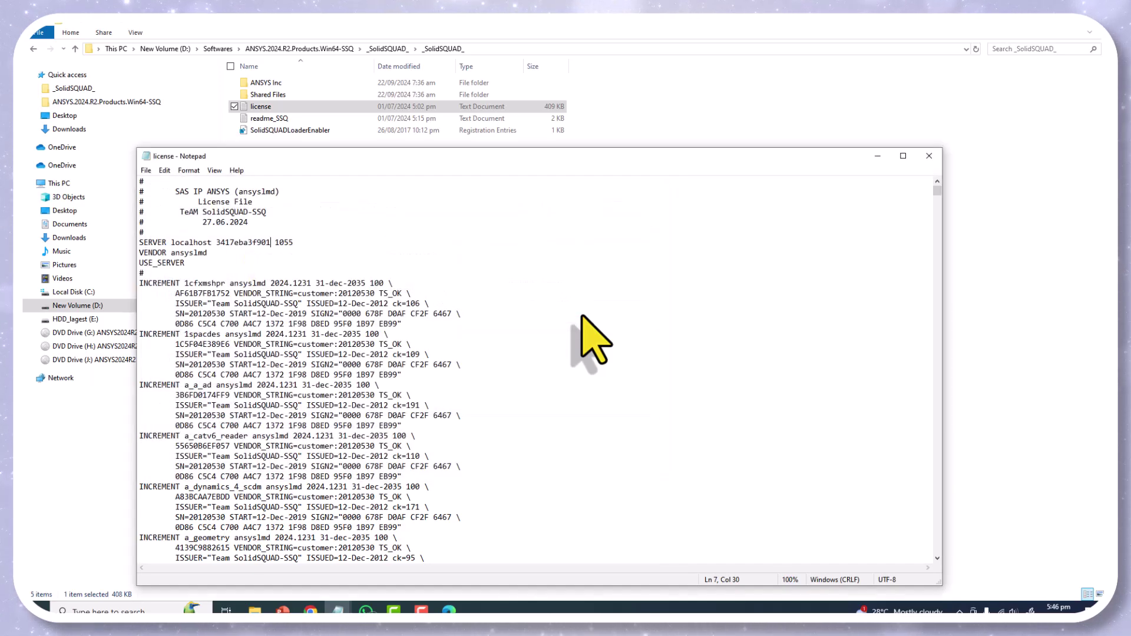
{"action": "left_click", "coordinate": [929, 156]}
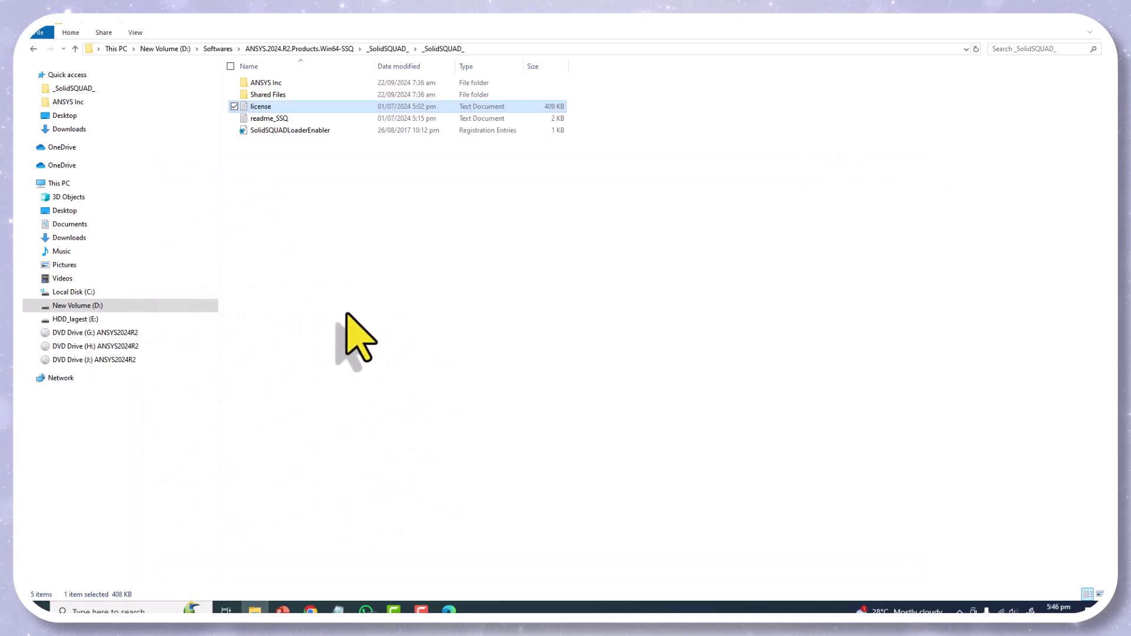
Step: Add C:\Program Files\ANSYS Inc\license.txt as the license file in License Management Center
{"action": "left_click", "coordinate": [339, 602]}
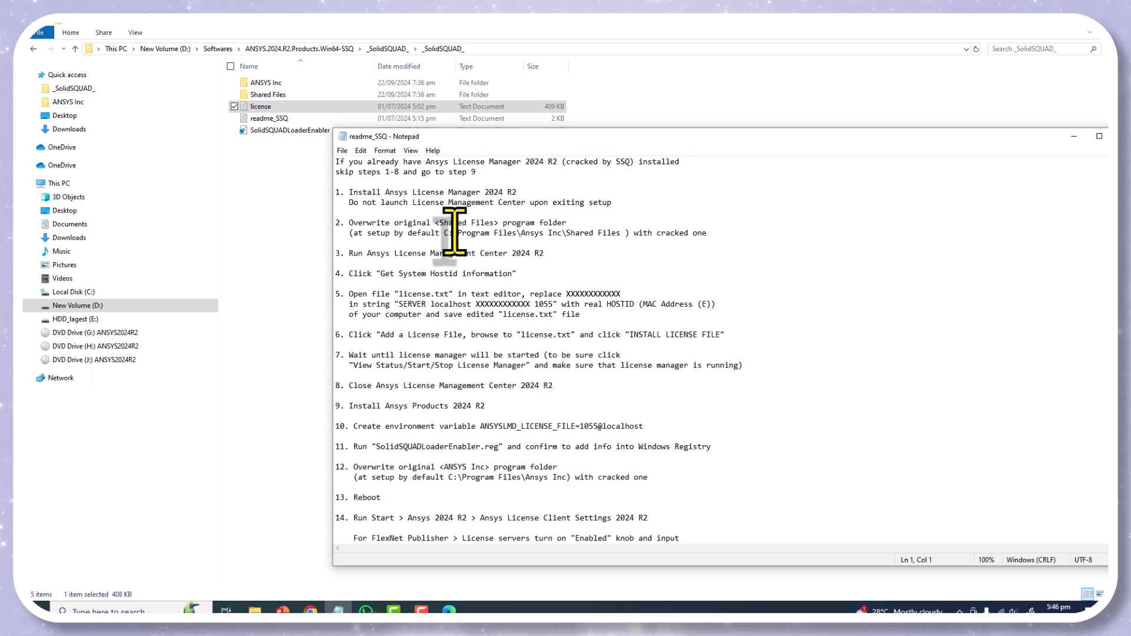
{"action": "left_click", "coordinate": [449, 610]}
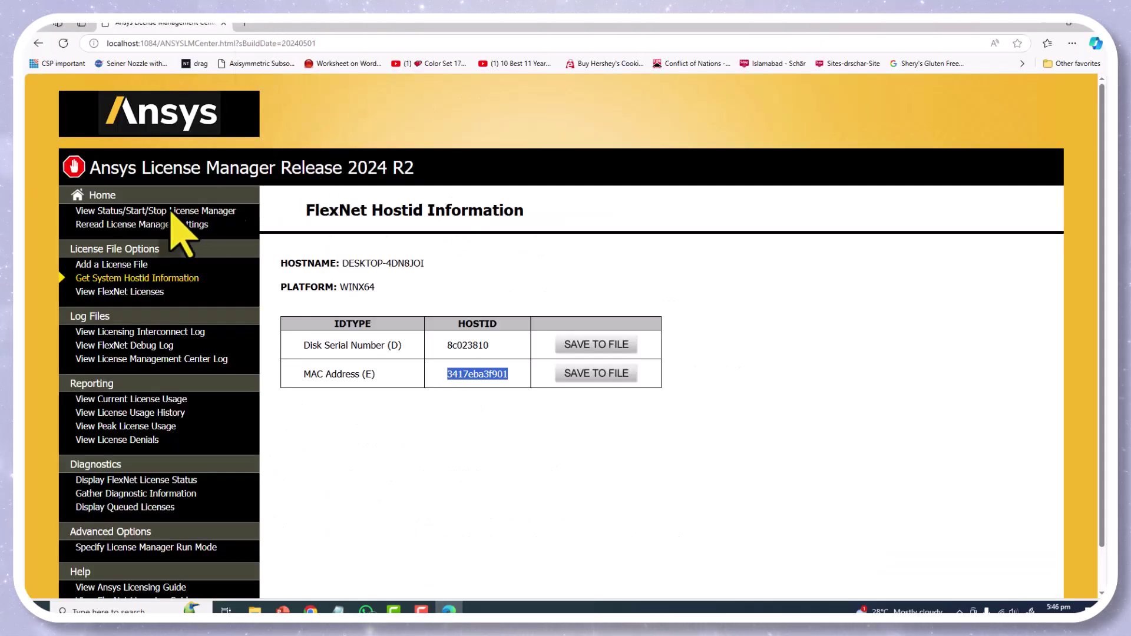
{"action": "left_click", "coordinate": [106, 266]}
{"action": "left_click", "coordinate": [351, 209]}
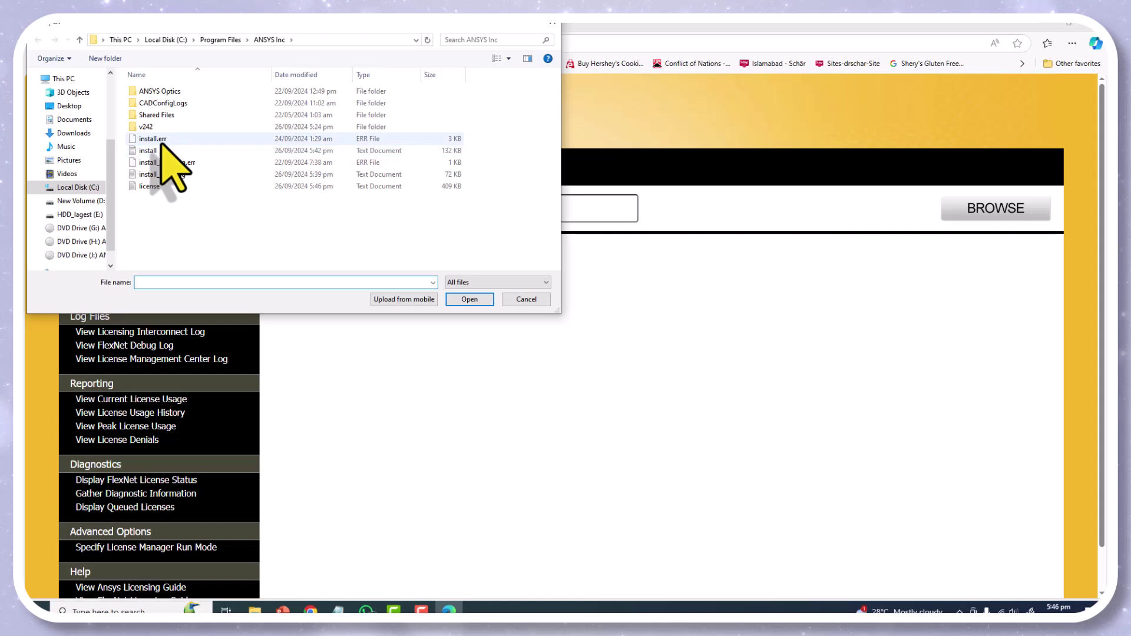
{"action": "left_click", "coordinate": [157, 187]}
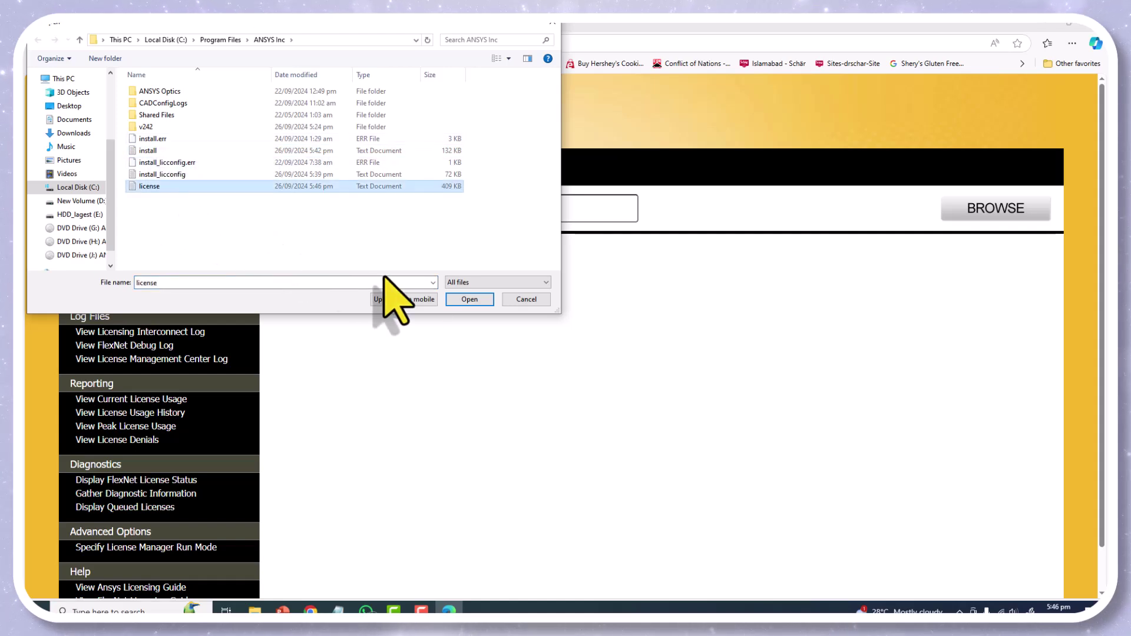
{"action": "left_click", "coordinate": [467, 300]}
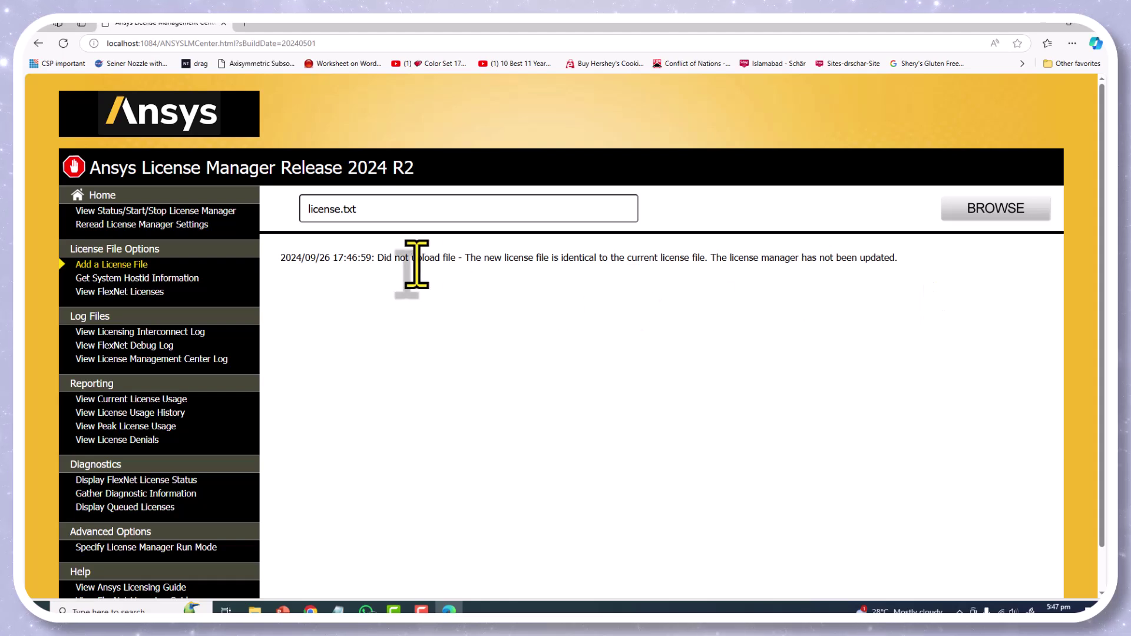
Step: Start the license manager from the View Status/Start/Stop page, then minimize the browser
{"action": "left_click", "coordinate": [99, 213]}
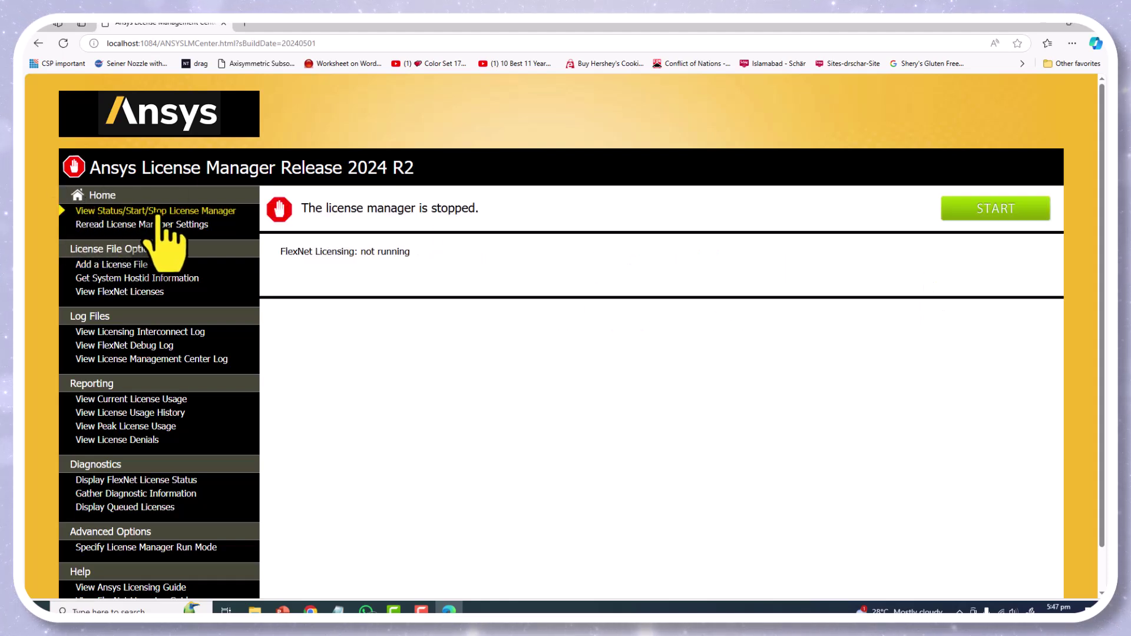
{"action": "left_click", "coordinate": [1003, 211]}
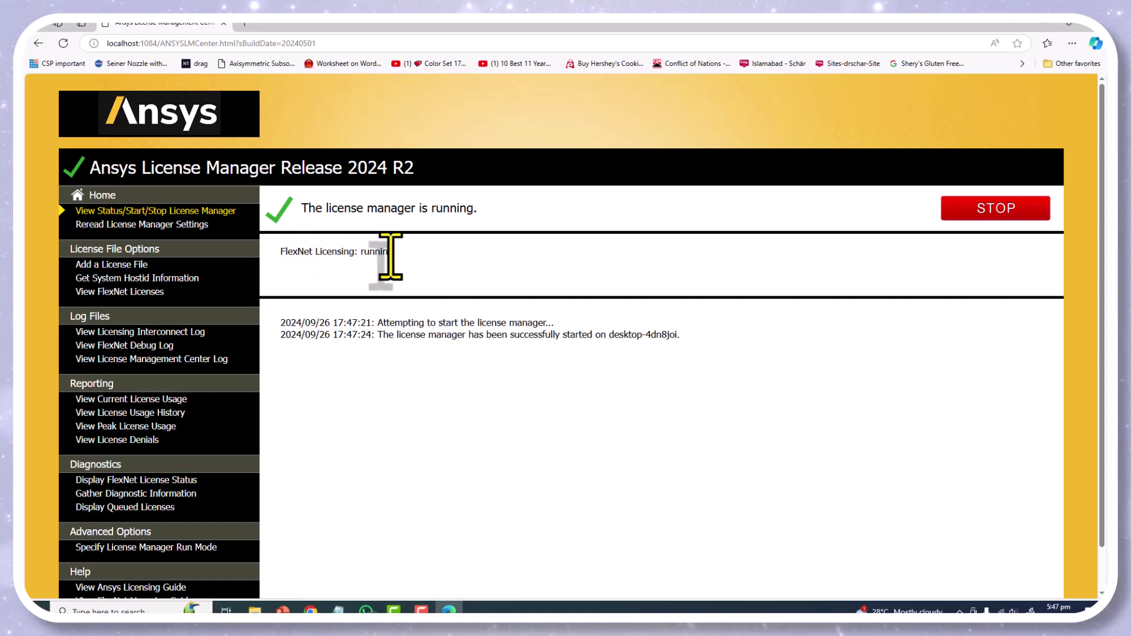
{"action": "left_click", "coordinate": [1070, 23]}
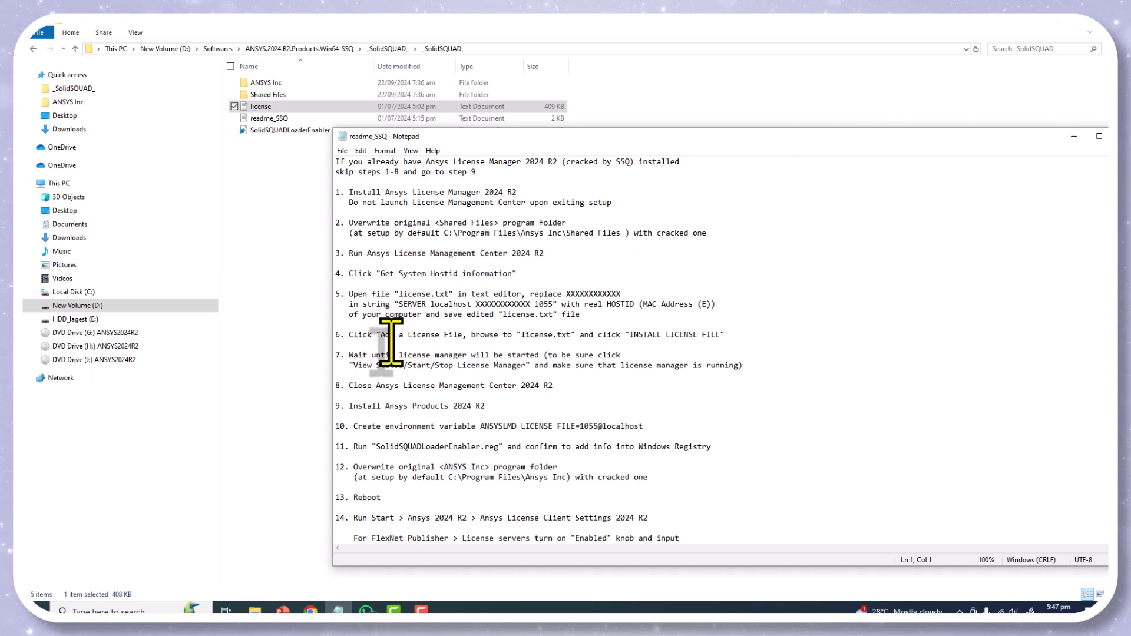
Step: Highlight readme steps 1–8 and step 9, then show the ANSYS2024R2 DVD Drive (G:) contents
{"action": "left_click_drag", "start_coordinate": [552, 386], "coordinate": [366, 187]}
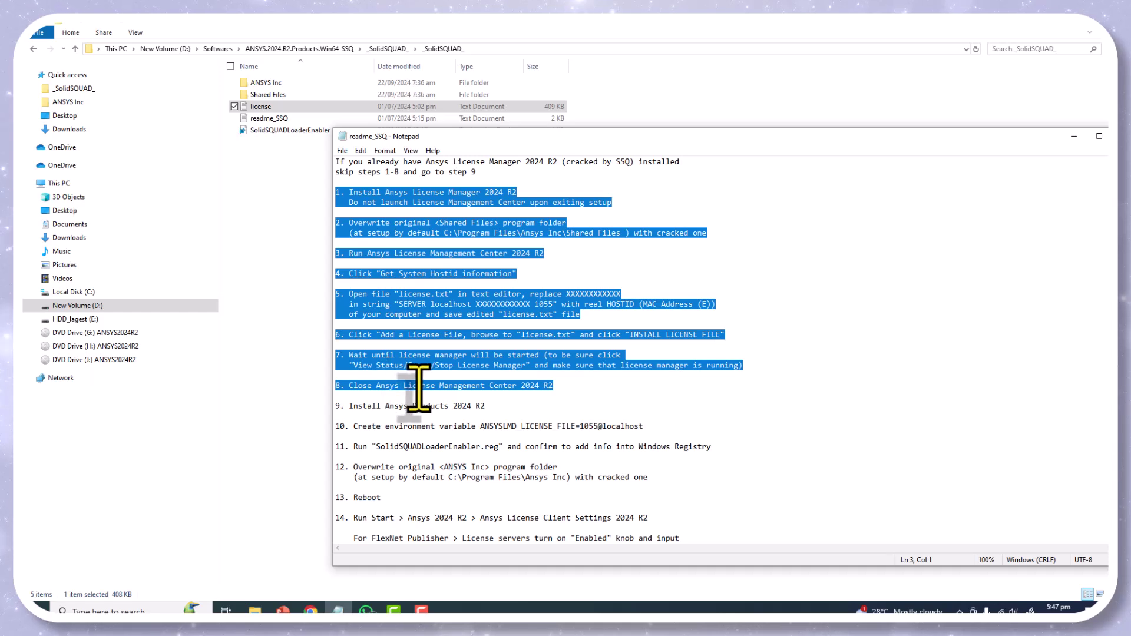
{"action": "left_click", "coordinate": [387, 411]}
{"action": "left_click_drag", "start_coordinate": [345, 408], "coordinate": [500, 406]}
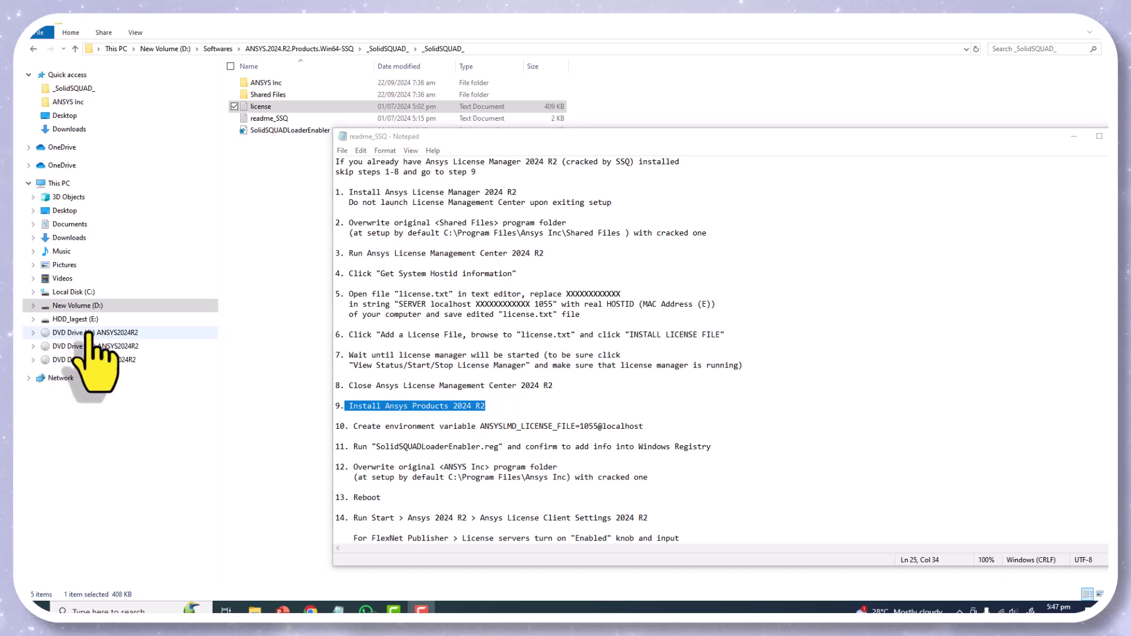
{"action": "left_click", "coordinate": [90, 334]}
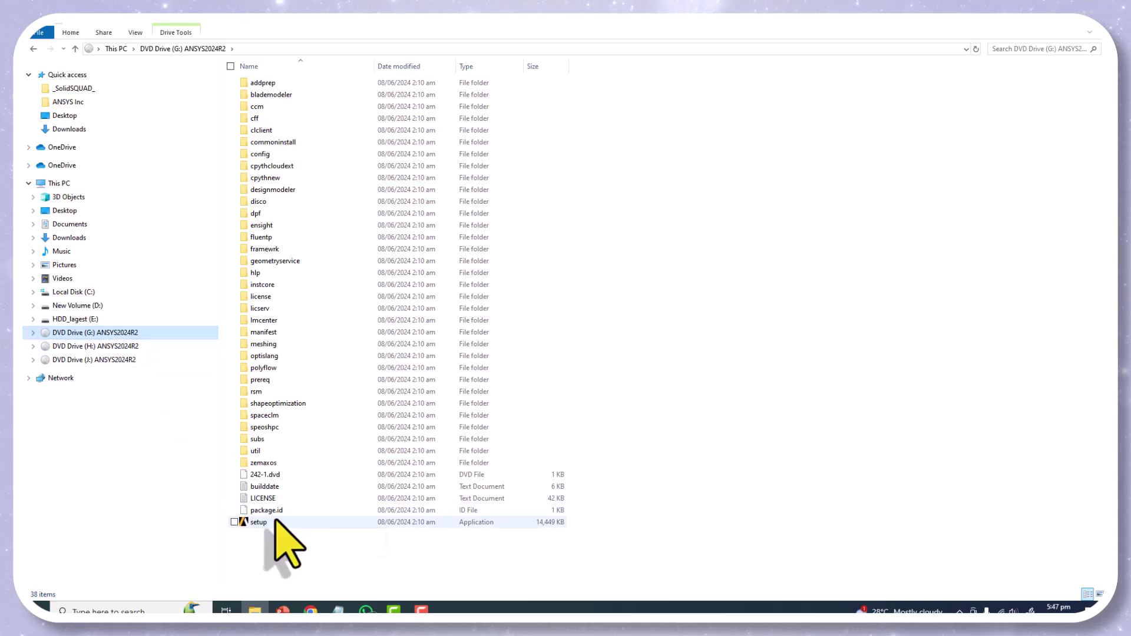
Step: Run setup, choose Install Ansys Products, accept the agreement, and keep C:\Program Files\ANSYS Inc
{"action": "double_click", "coordinate": [260, 521]}
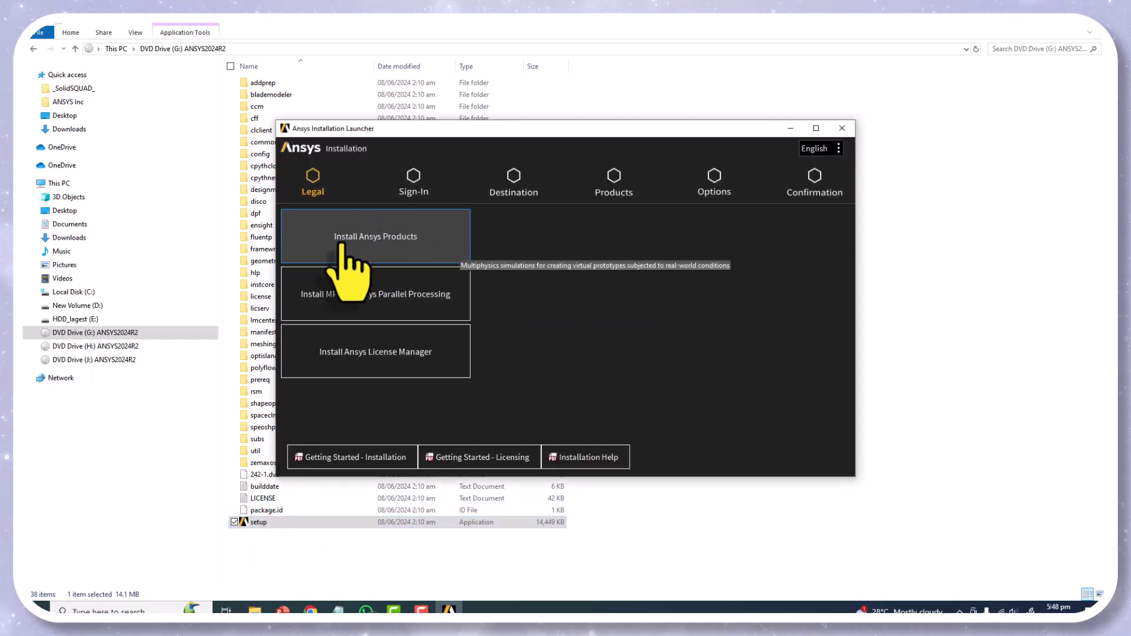
{"action": "left_click", "coordinate": [363, 244]}
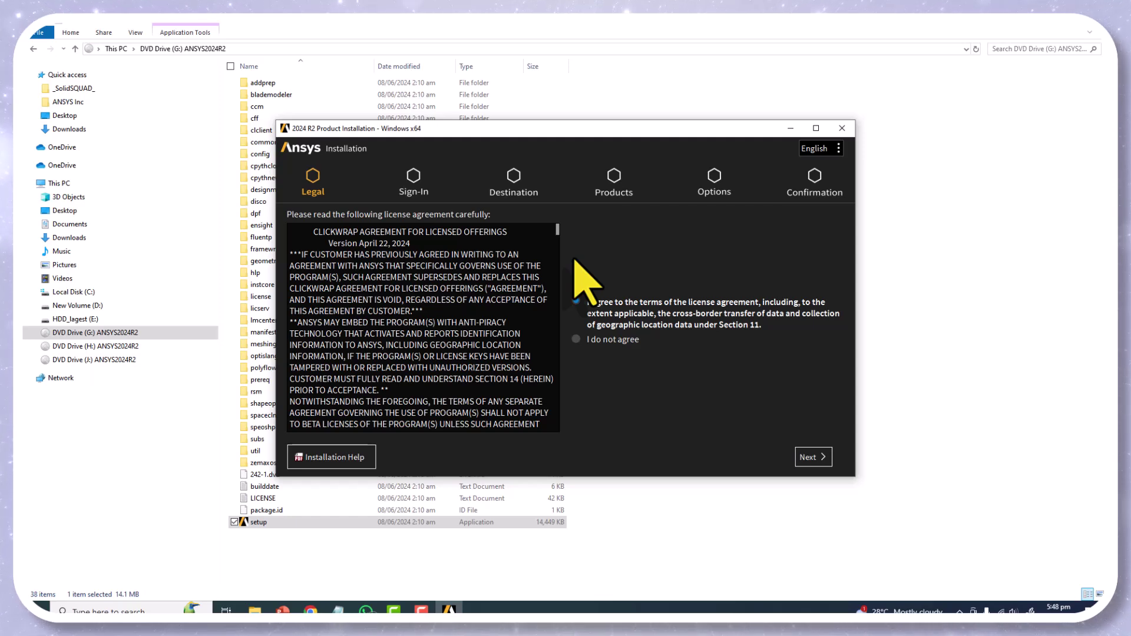
{"action": "left_click", "coordinate": [810, 458]}
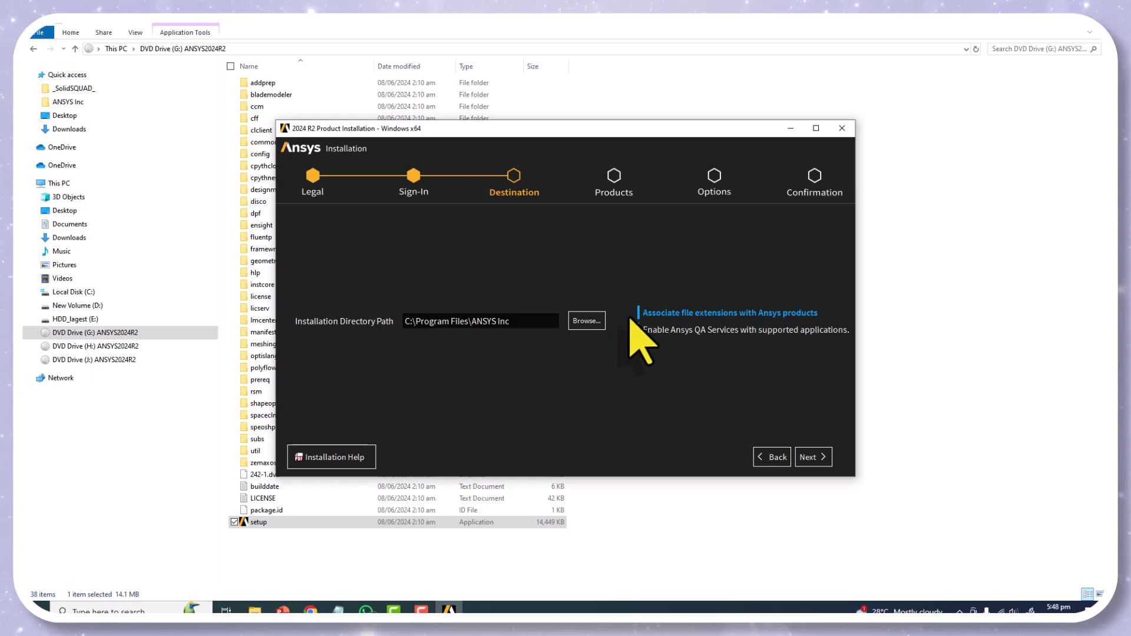
{"action": "left_click", "coordinate": [810, 458]}
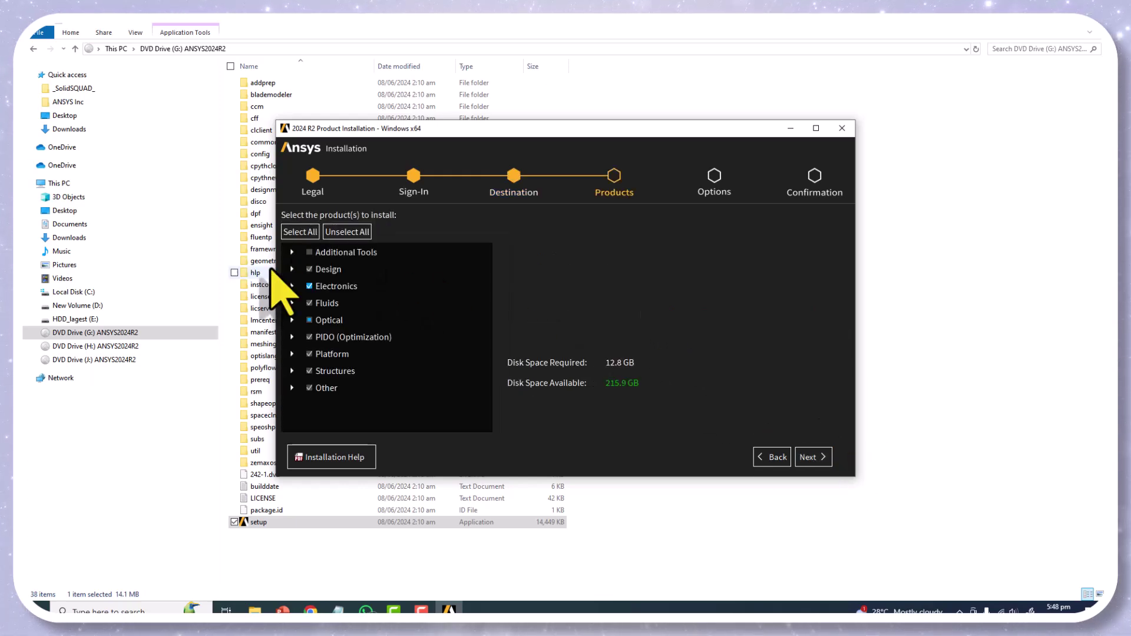
Step: Expand the Design, Electronics and Fluids product groups and exclude Optical products
{"action": "left_click", "coordinate": [292, 269]}
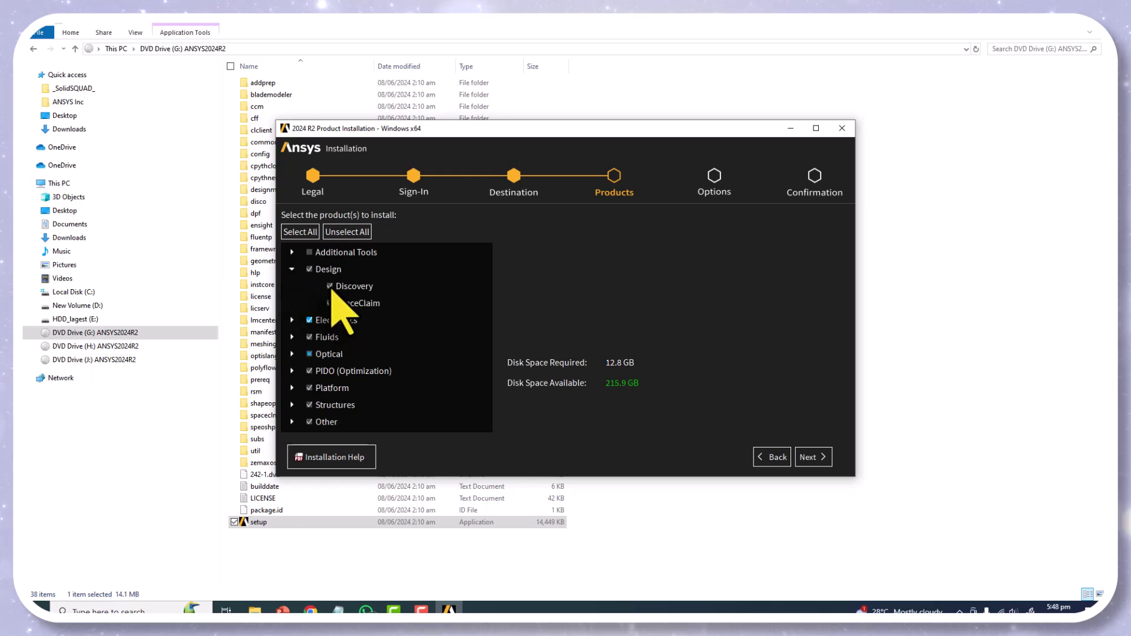
{"action": "left_click", "coordinate": [292, 319]}
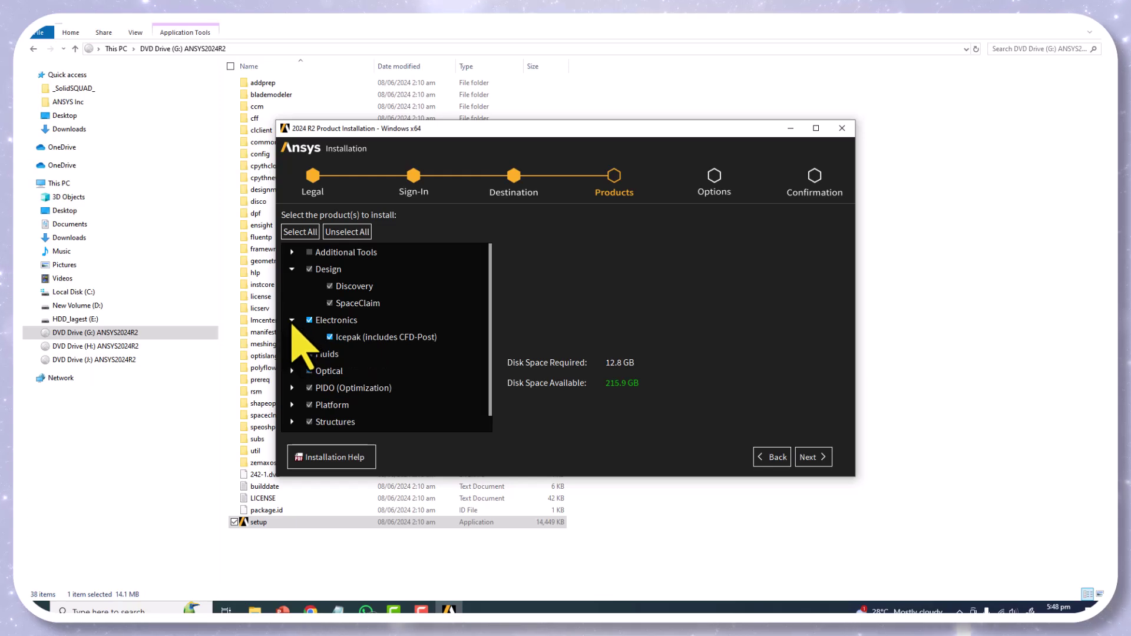
{"action": "scroll", "coordinate": [333, 342], "scroll_direction": "down", "scroll_amount": 1}
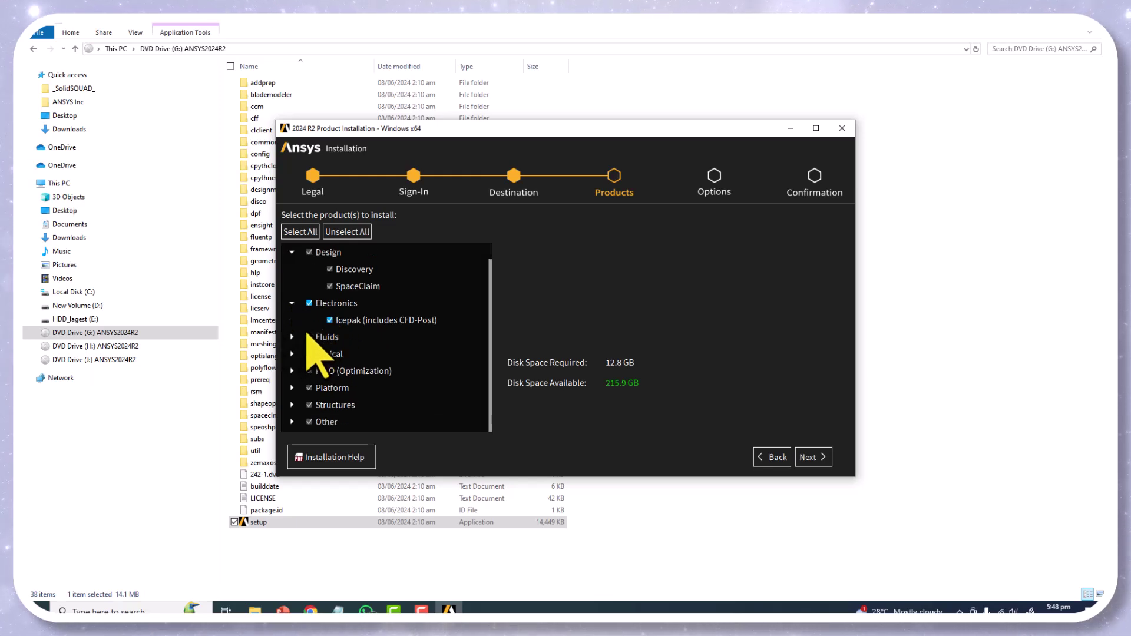
{"action": "left_click", "coordinate": [291, 336]}
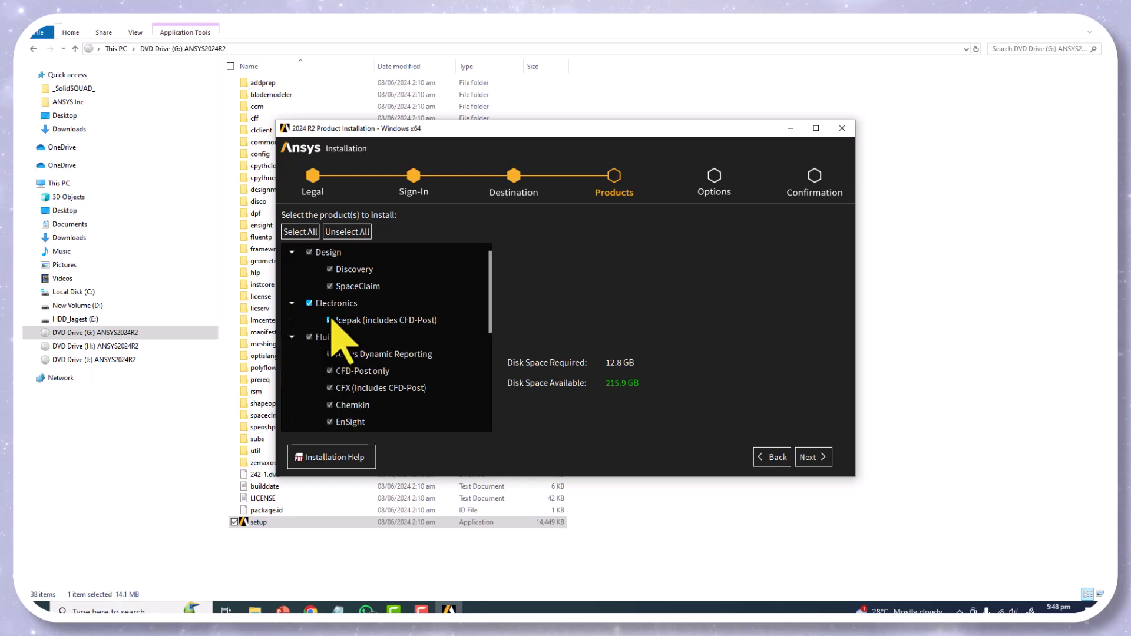
{"action": "scroll", "coordinate": [333, 339], "scroll_direction": "down", "scroll_amount": 4}
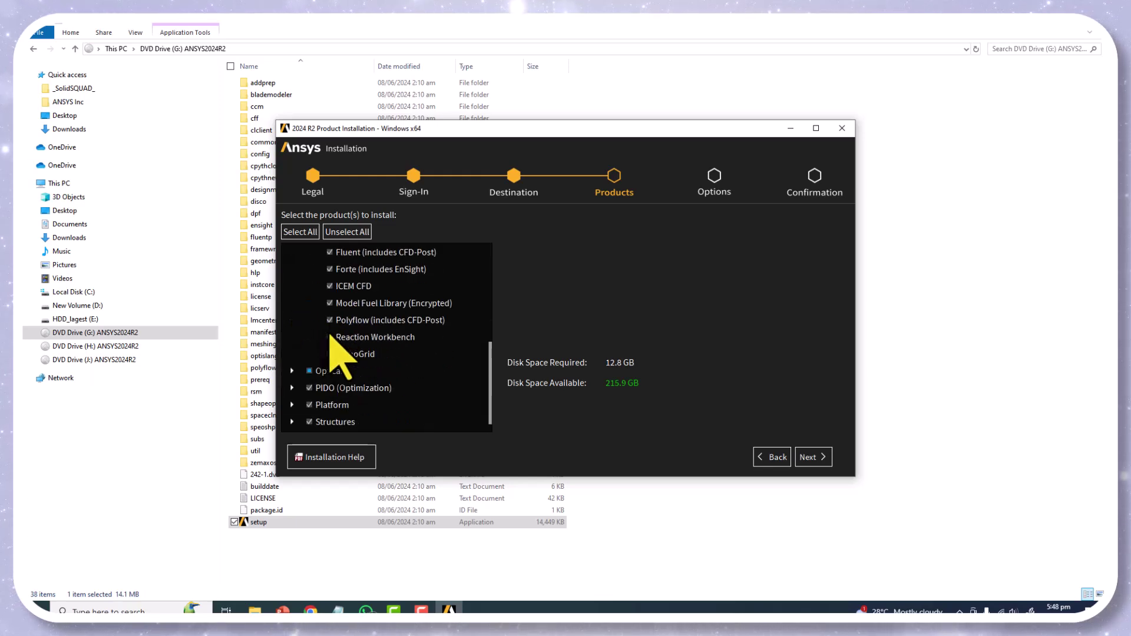
{"action": "left_click", "coordinate": [309, 373]}
{"action": "scroll", "coordinate": [300, 389], "scroll_direction": "down", "scroll_amount": 1}
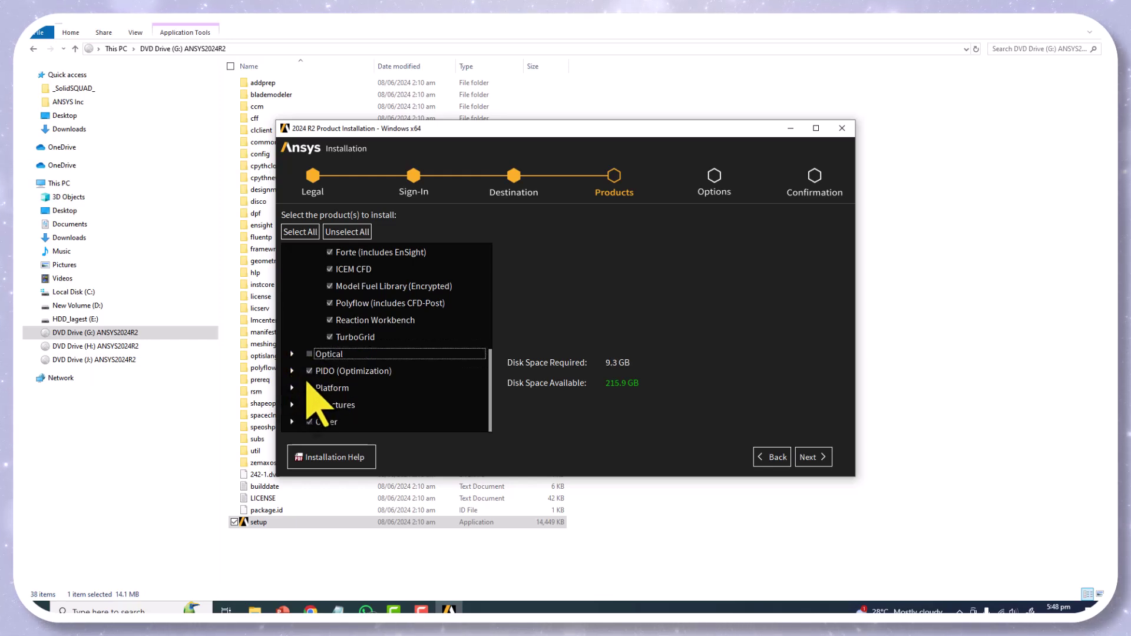
{"action": "scroll", "coordinate": [374, 409], "scroll_direction": "down", "scroll_amount": 3}
{"action": "scroll", "coordinate": [374, 405], "scroll_direction": "up", "scroll_amount": 4}
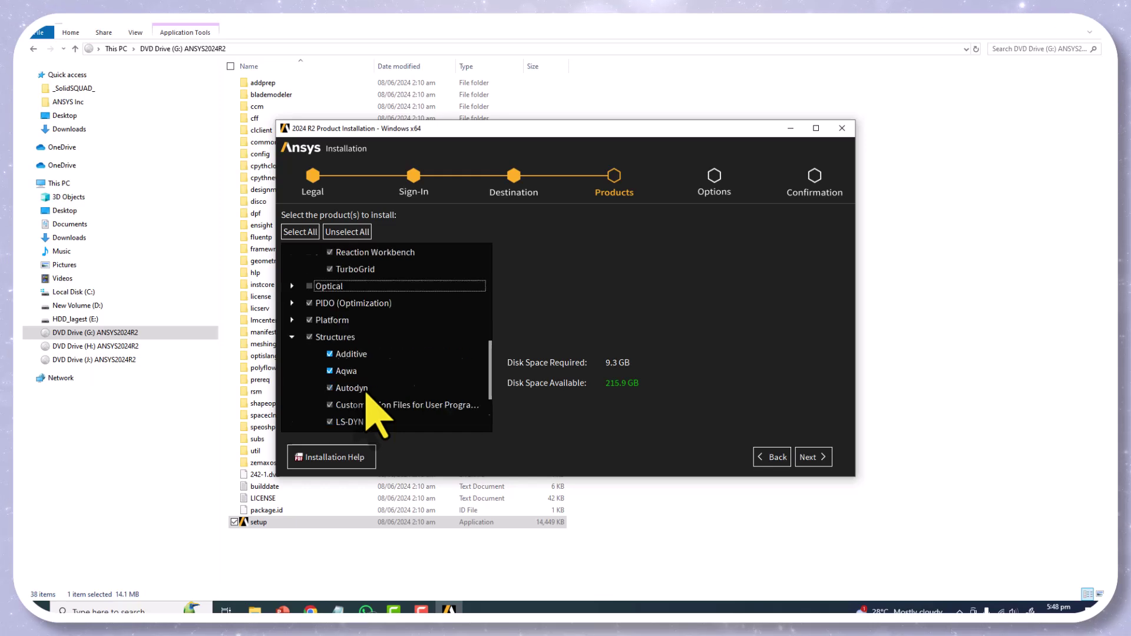
{"action": "scroll", "coordinate": [377, 406], "scroll_direction": "down", "scroll_amount": 3}
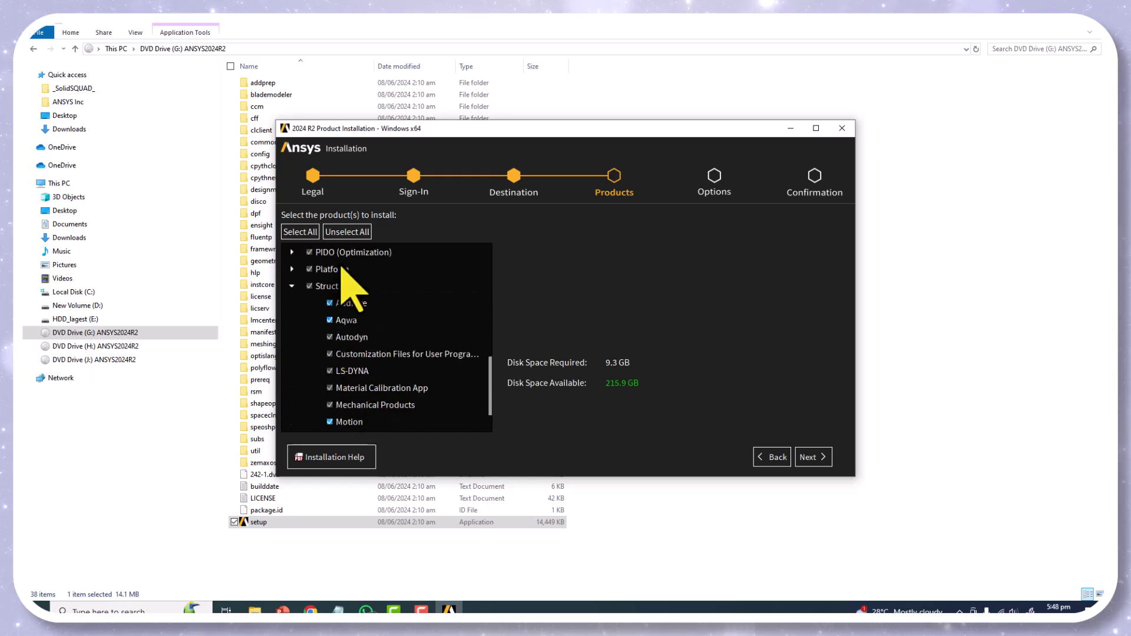
{"action": "scroll", "coordinate": [392, 330], "scroll_direction": "up", "scroll_amount": 2}
{"action": "scroll", "coordinate": [383, 338], "scroll_direction": "up", "scroll_amount": 2}
{"action": "scroll", "coordinate": [390, 344], "scroll_direction": "down", "scroll_amount": 5}
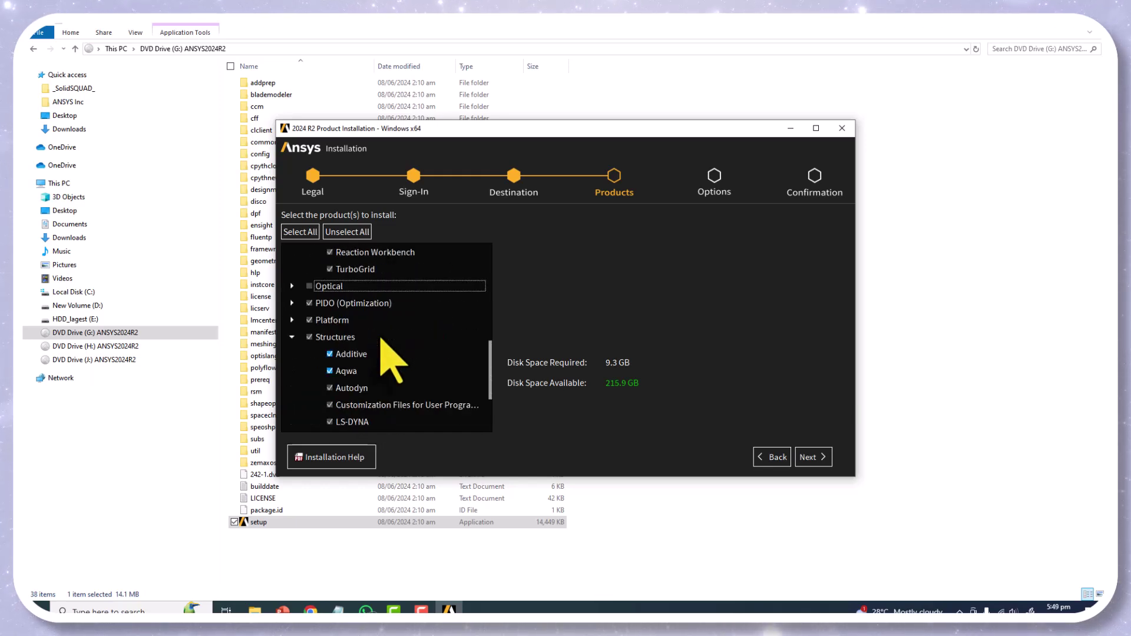
Step: Exclude Additive, Aqwa, Motion, Sherlock and Sound - SAS from the installation
{"action": "left_click", "coordinate": [332, 356]}
{"action": "left_click", "coordinate": [330, 371]}
{"action": "scroll", "coordinate": [333, 377], "scroll_direction": "down", "scroll_amount": 3}
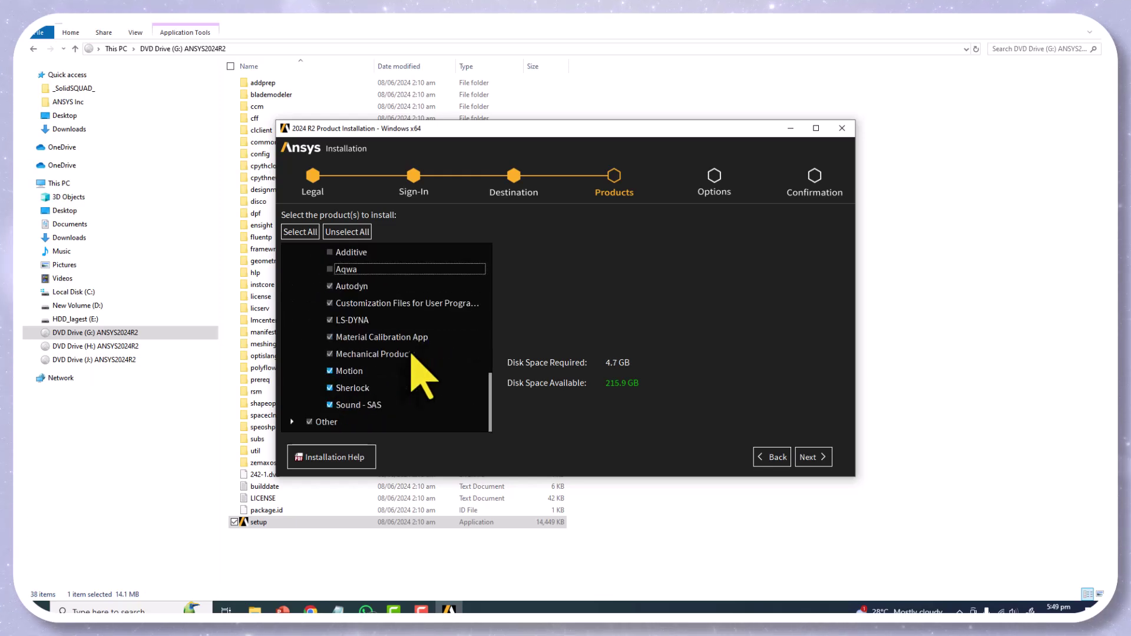
{"action": "left_click", "coordinate": [330, 372]}
{"action": "left_click", "coordinate": [330, 388]}
{"action": "left_click", "coordinate": [330, 406]}
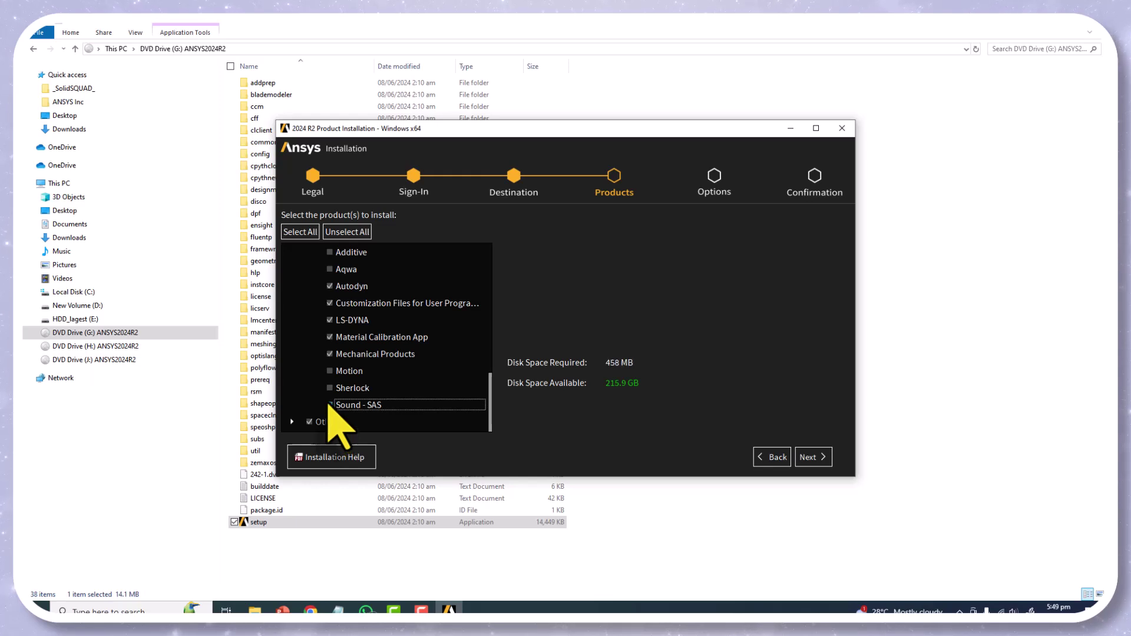
{"action": "scroll", "coordinate": [377, 404], "scroll_direction": "up", "scroll_amount": 10}
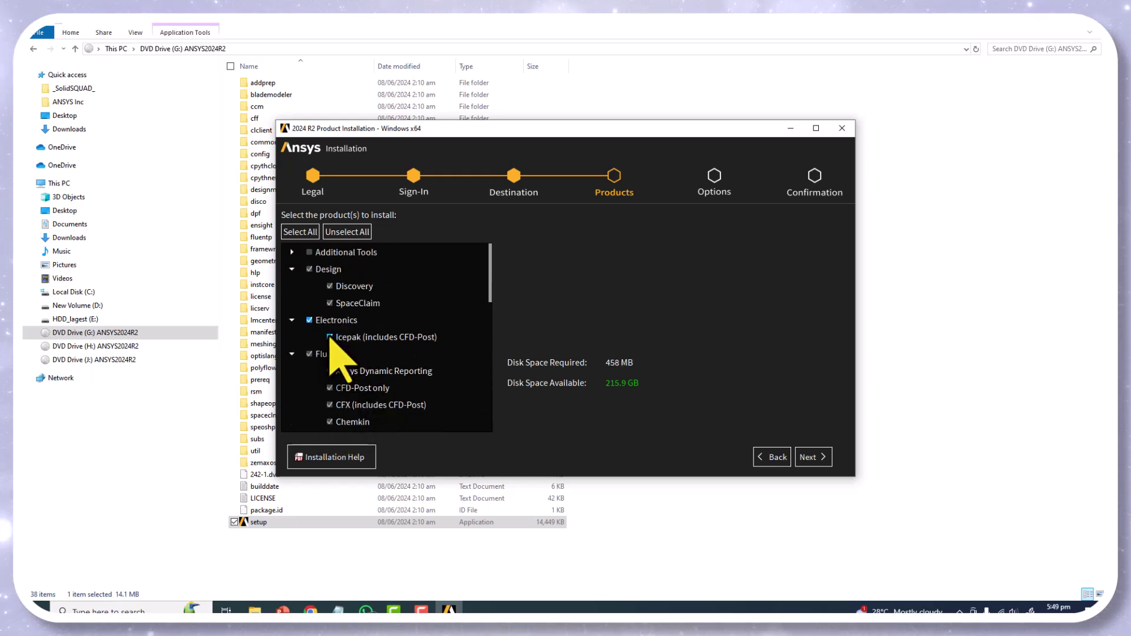
Step: Uncheck and recheck Icepak (includes CFD-Post), leaving 458 MB required, and continue
{"action": "left_click", "coordinate": [330, 337]}
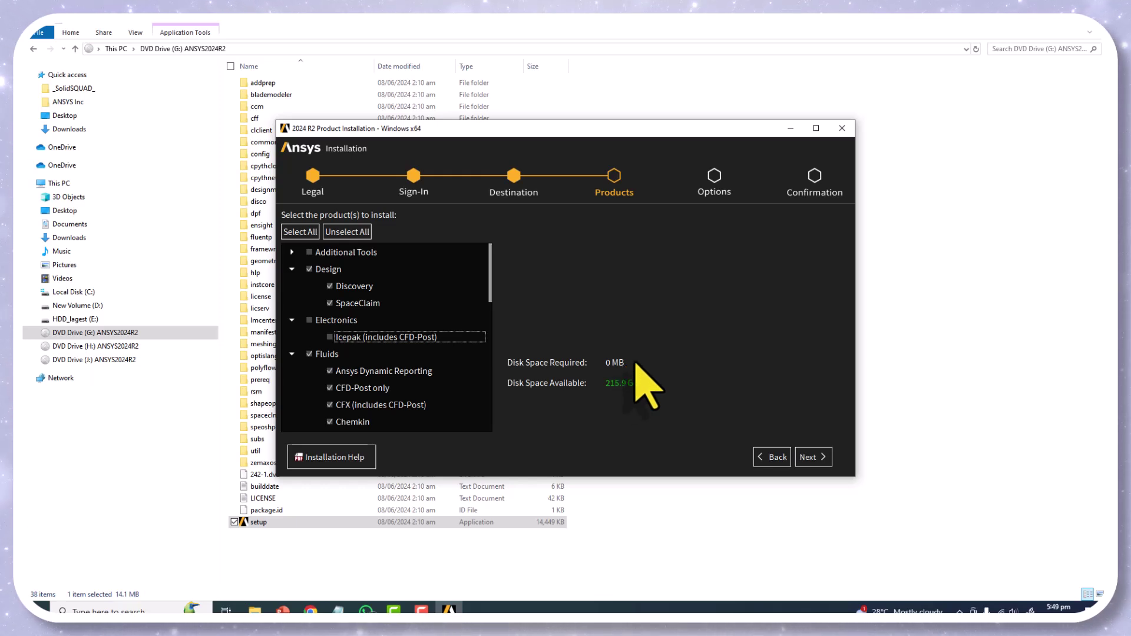
{"action": "left_click", "coordinate": [330, 339]}
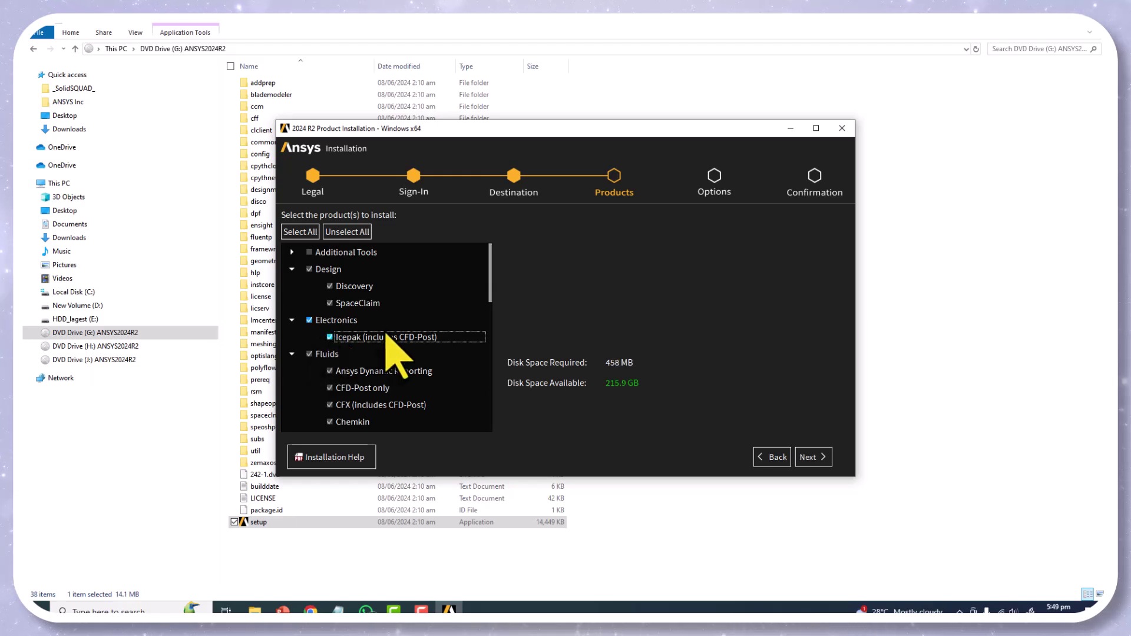
{"action": "left_click", "coordinate": [813, 457]}
Step: Skip CAD interface configuration, confirm the settings summary, and start the installation
{"action": "left_click", "coordinate": [331, 303]}
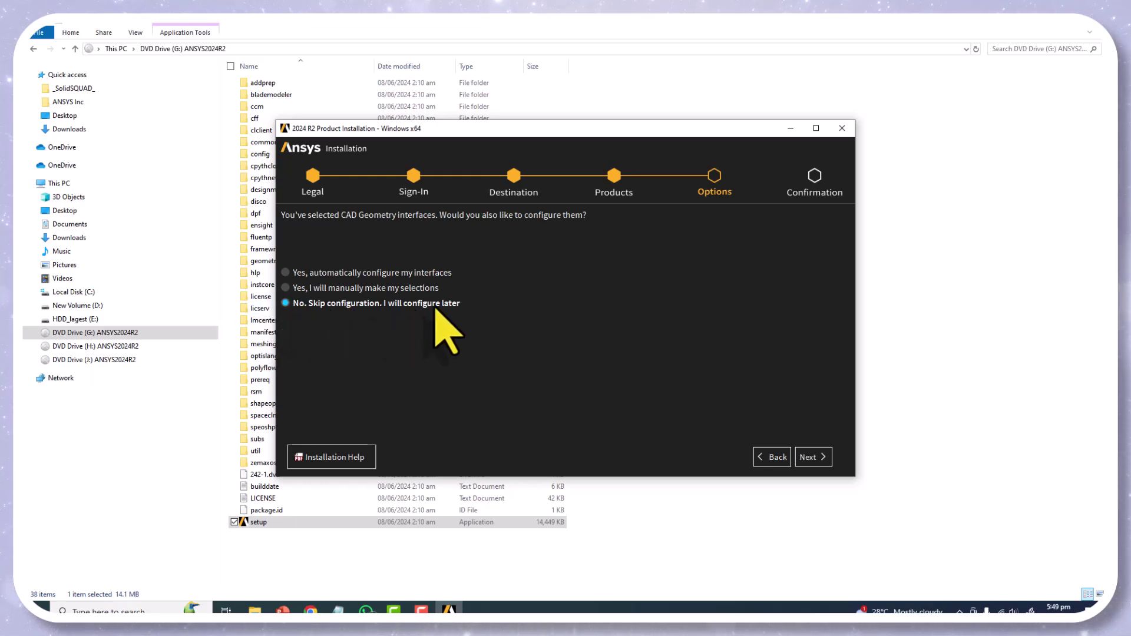
{"action": "left_click", "coordinate": [812, 458]}
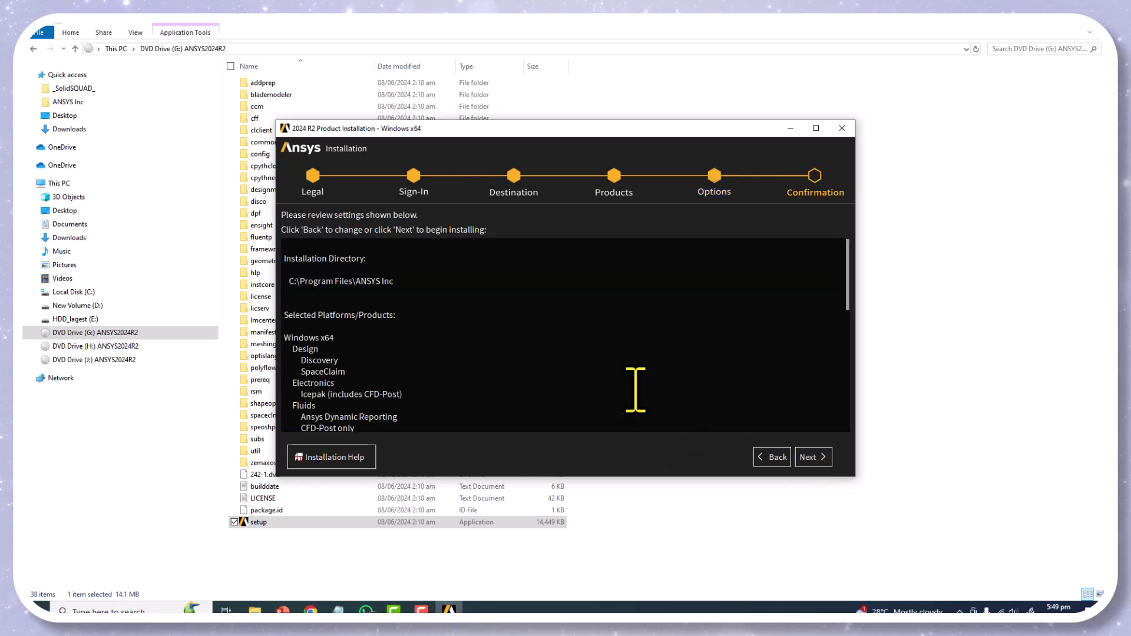
{"action": "left_click", "coordinate": [813, 459]}
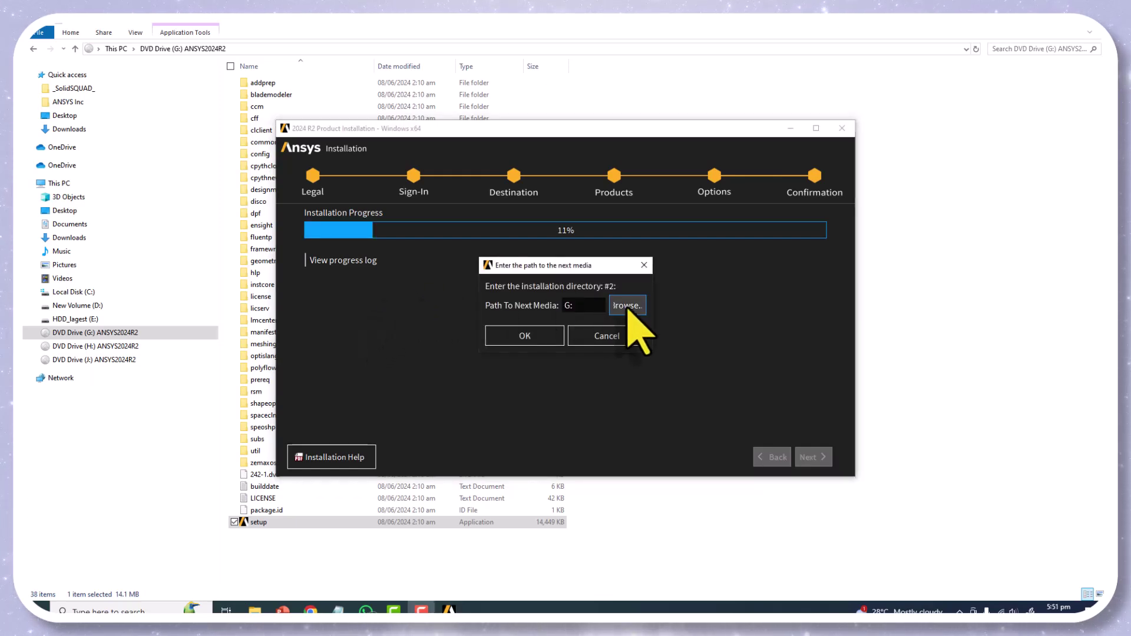
Step: Supply media #2: H: fails with a missing-media error, so use DVD drive J:
{"action": "left_click", "coordinate": [628, 307]}
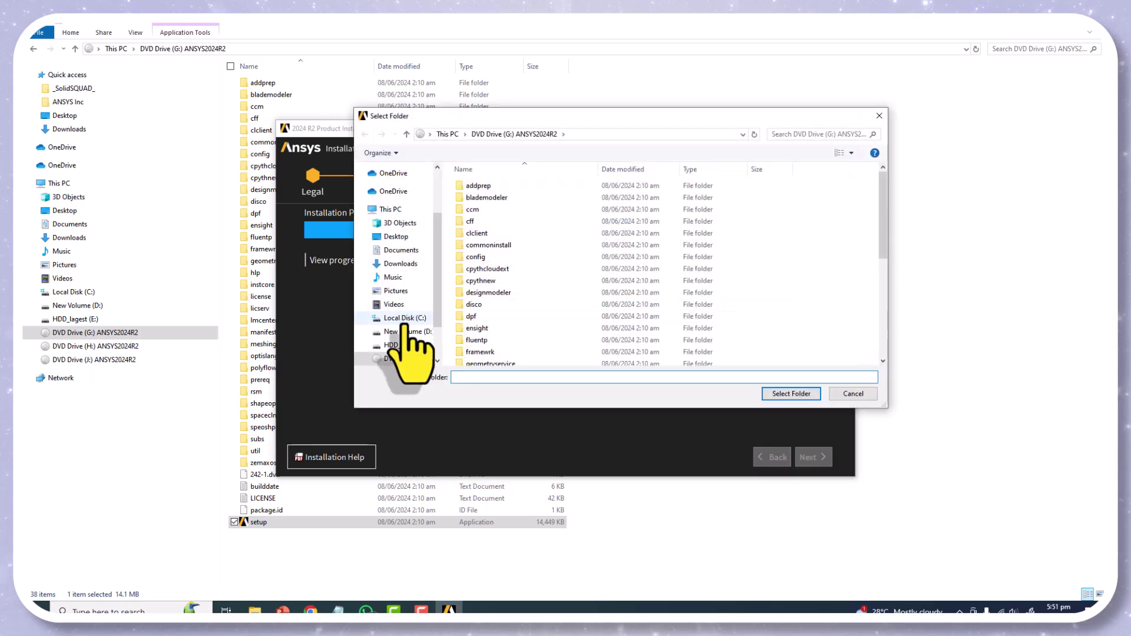
{"action": "scroll", "coordinate": [407, 294], "scroll_direction": "down", "scroll_amount": 1}
{"action": "left_click", "coordinate": [408, 336]}
{"action": "left_click", "coordinate": [789, 394]}
{"action": "left_click", "coordinate": [527, 347]}
{"action": "left_click", "coordinate": [557, 328]}
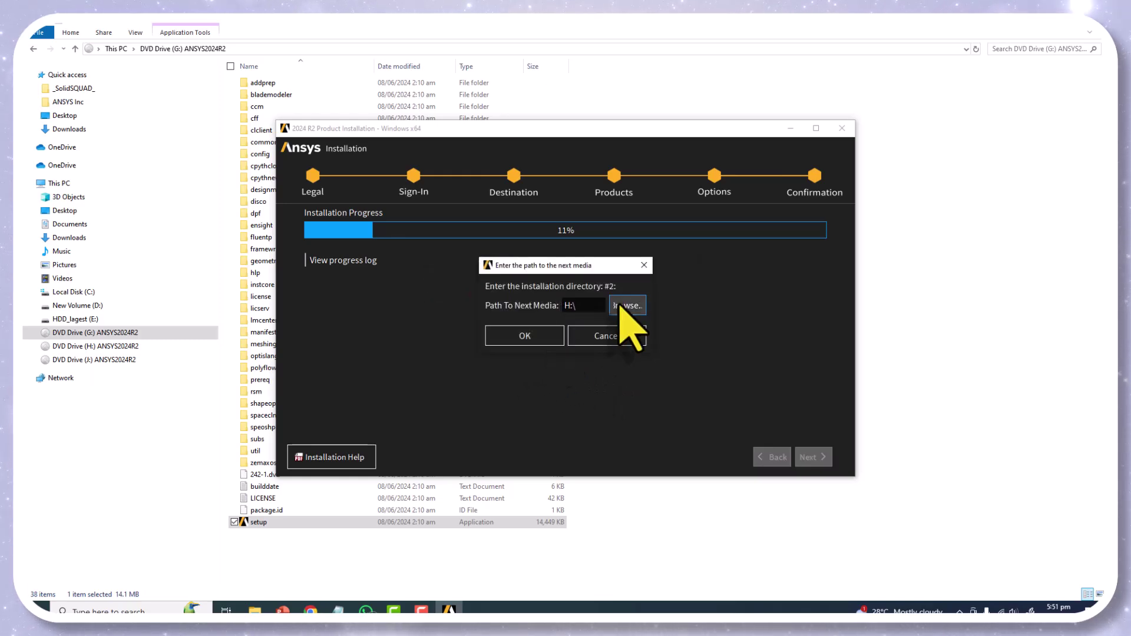
{"action": "left_click", "coordinate": [635, 307]}
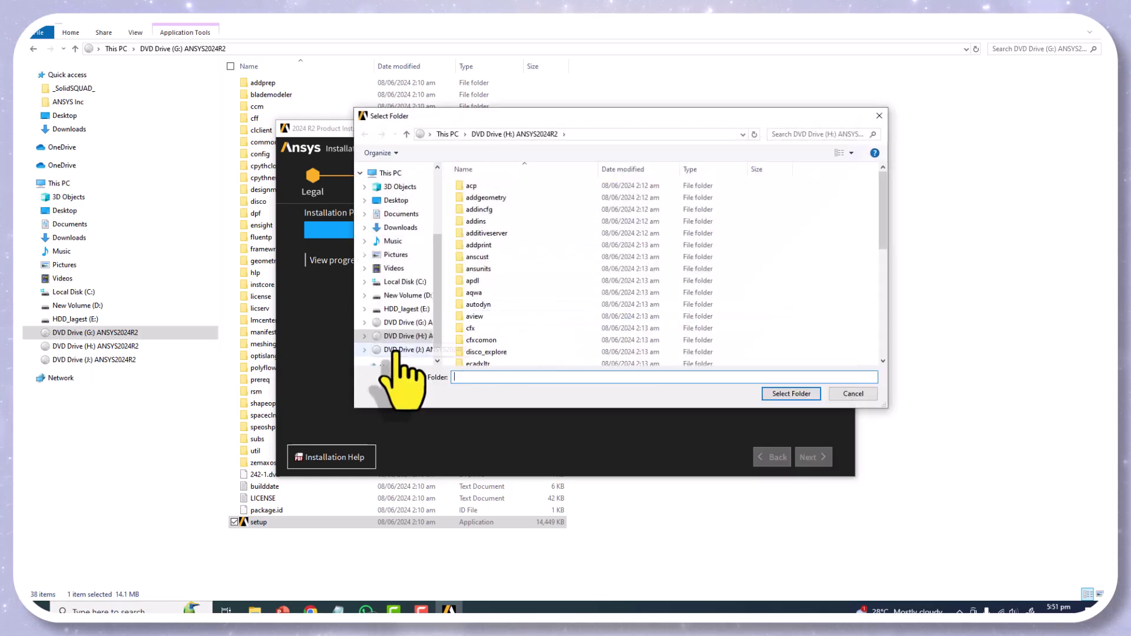
{"action": "left_click", "coordinate": [395, 350]}
{"action": "left_click", "coordinate": [791, 394]}
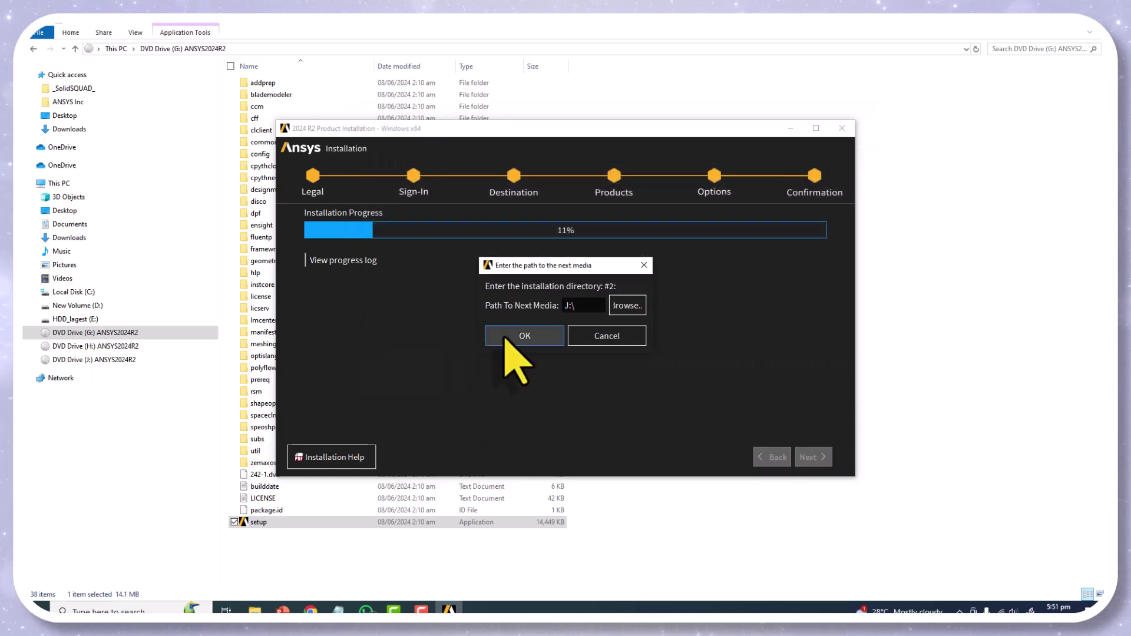
{"action": "left_click", "coordinate": [511, 341]}
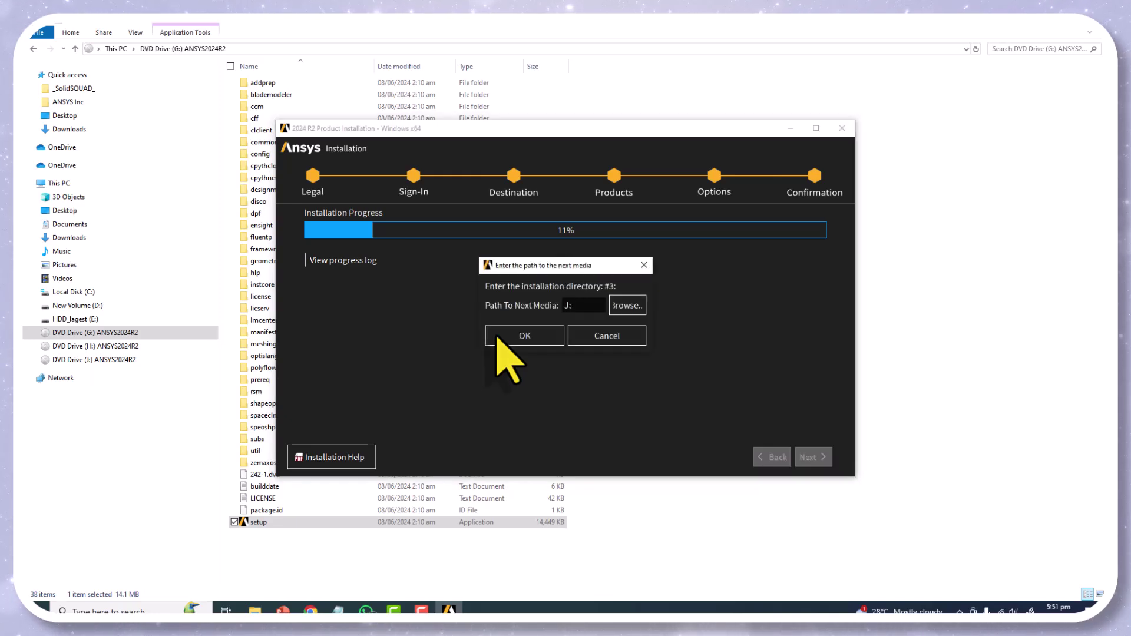
Step: Supply media #3: G: cannot be located, so use DVD drive H: instead
{"action": "left_click", "coordinate": [628, 306]}
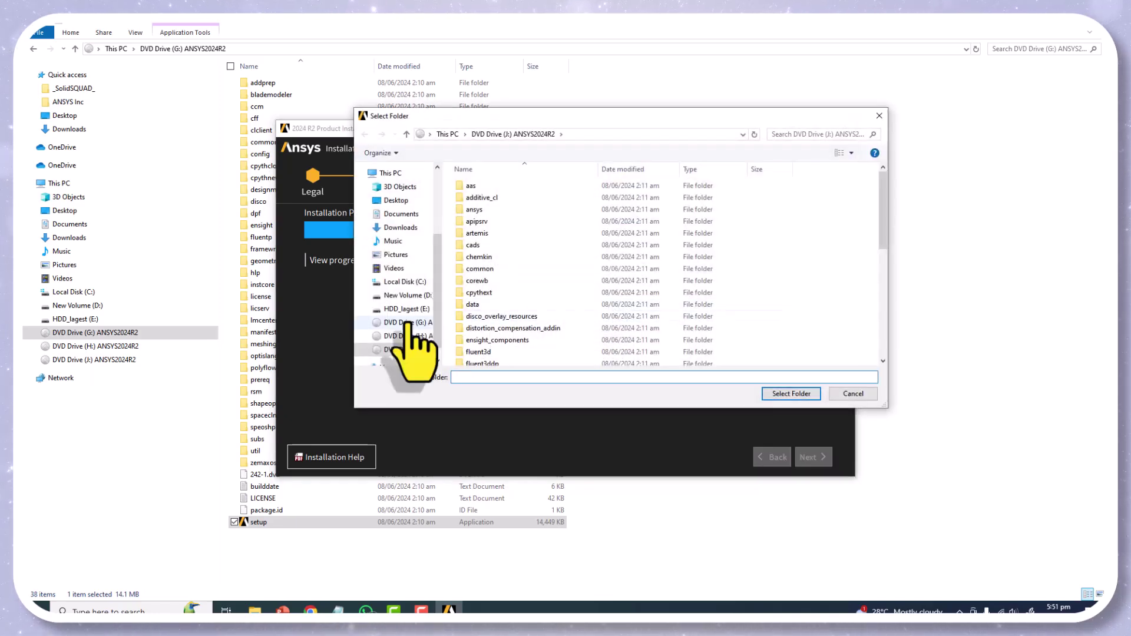
{"action": "left_click", "coordinate": [790, 394]}
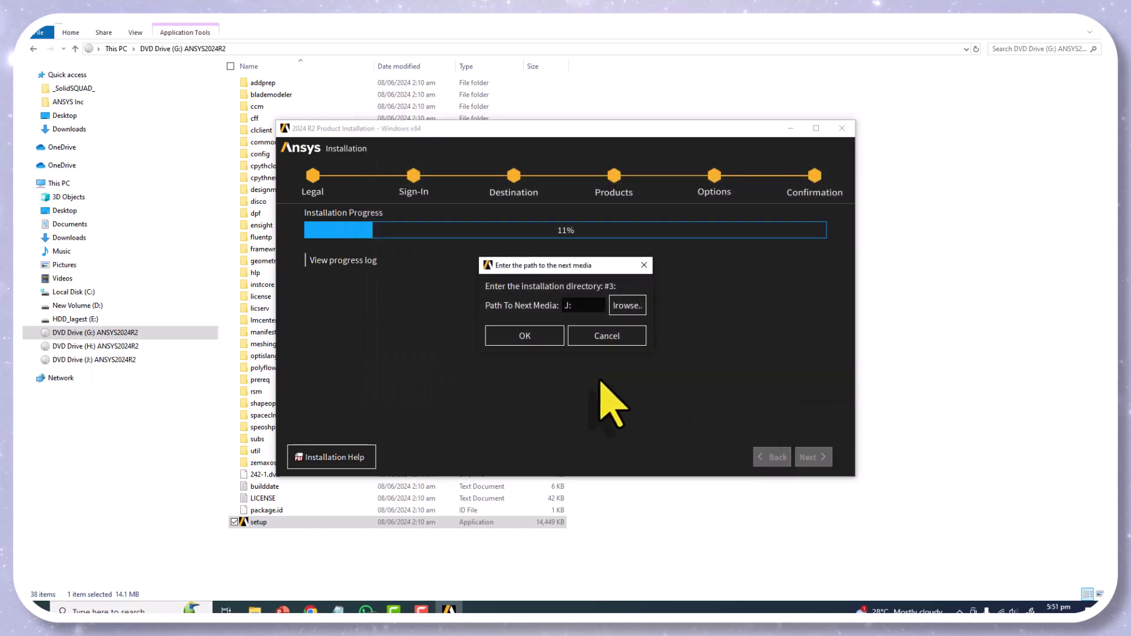
{"action": "left_click", "coordinate": [526, 344]}
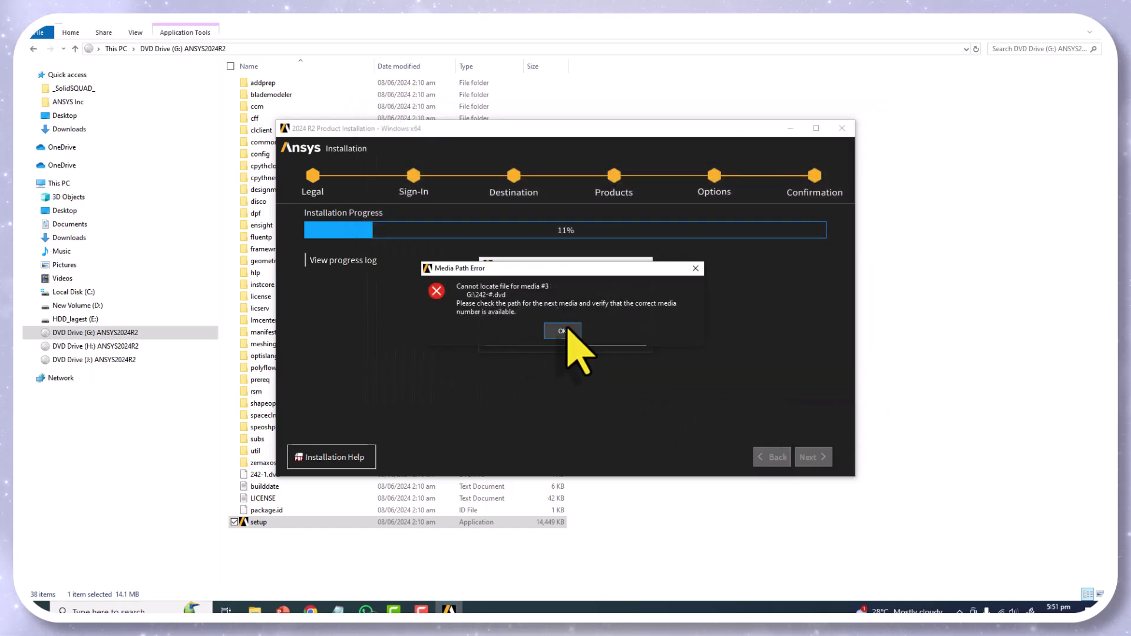
{"action": "left_click", "coordinate": [566, 327]}
{"action": "left_click", "coordinate": [628, 306]}
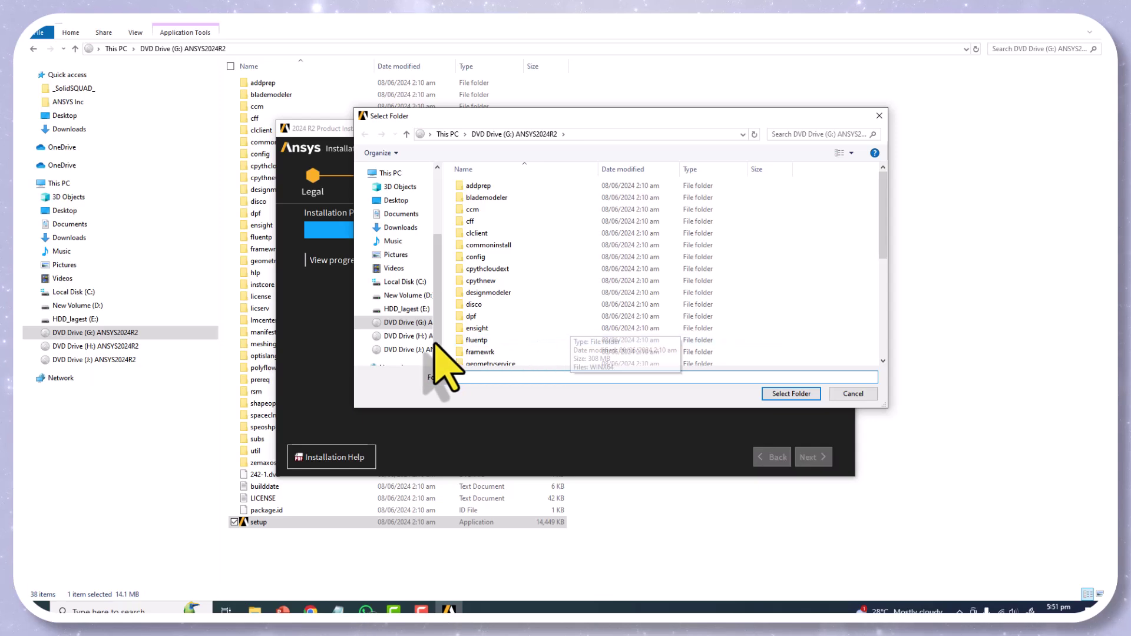
{"action": "left_click", "coordinate": [413, 337]}
{"action": "left_click", "coordinate": [807, 394]}
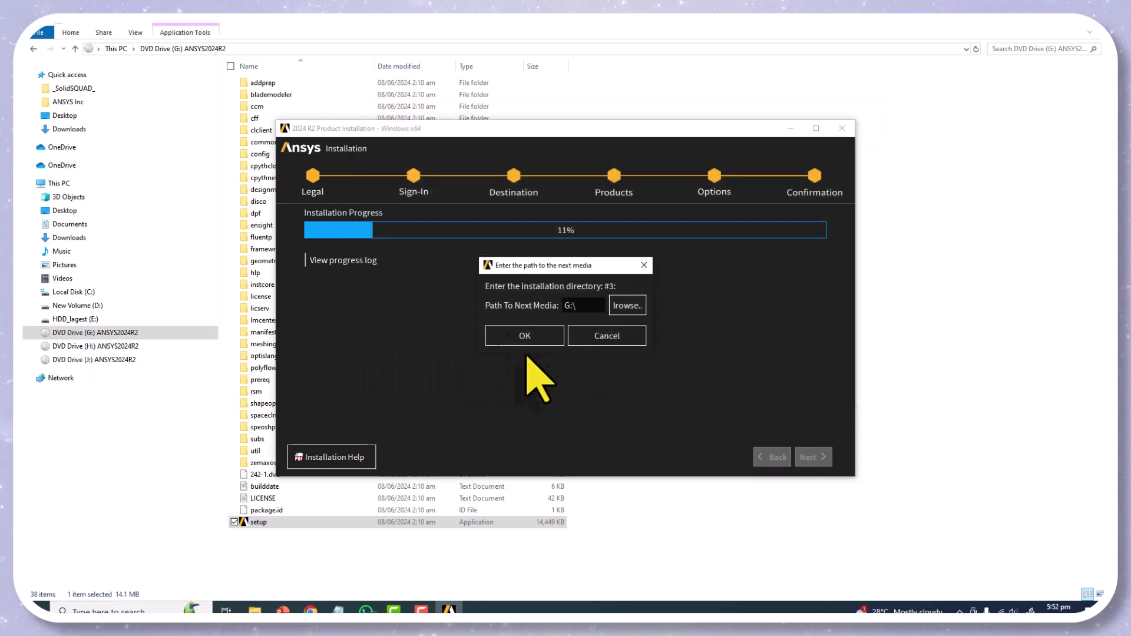
{"action": "left_click", "coordinate": [524, 340]}
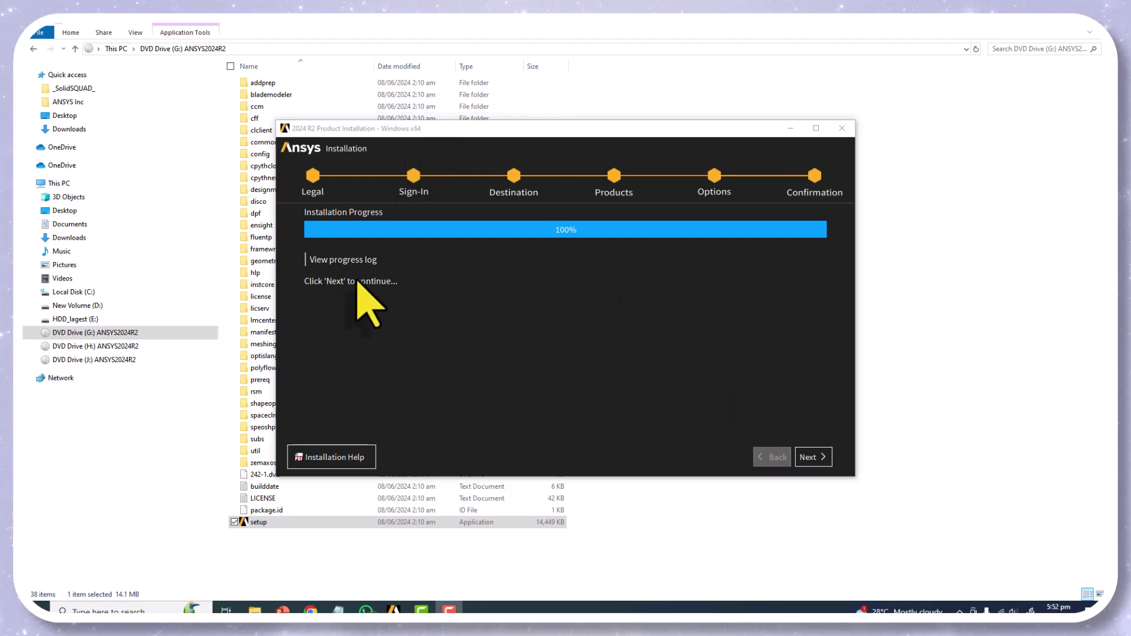
Step: Finish and exit the installer, closing the survey page and Licensing Settings window
{"action": "left_click", "coordinate": [813, 457]}
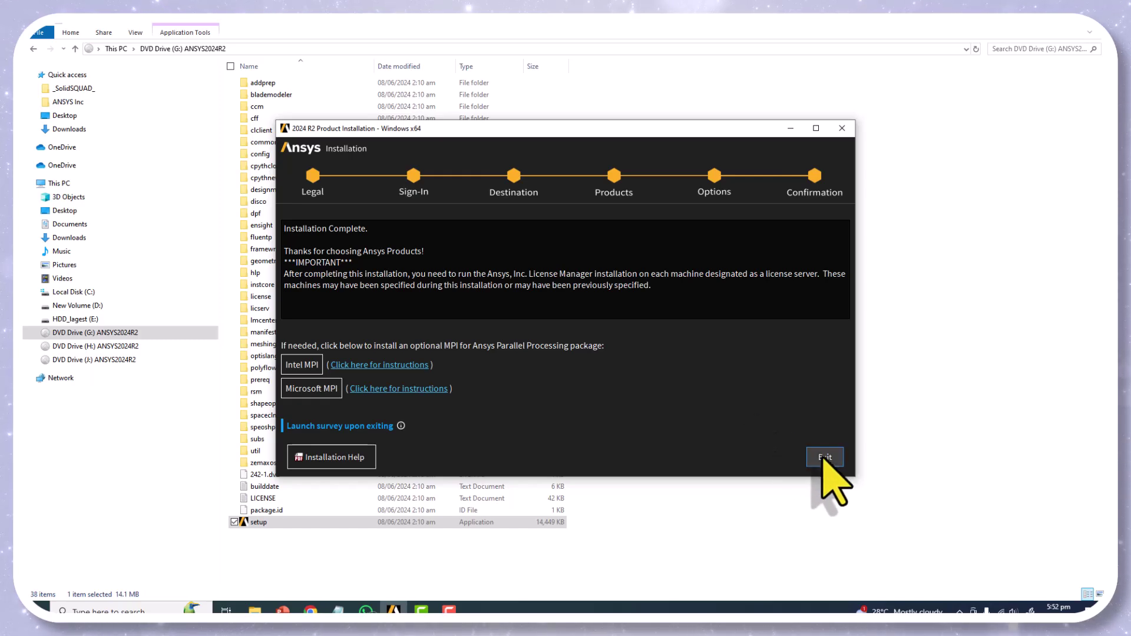
{"action": "left_click", "coordinate": [824, 457]}
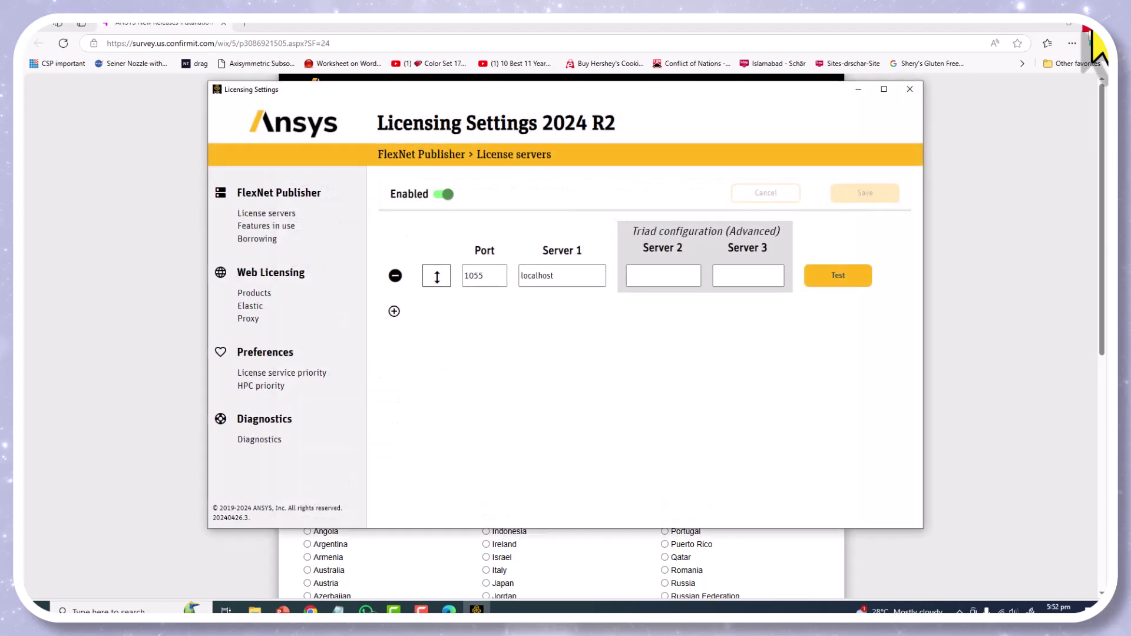
{"action": "left_click", "coordinate": [1089, 29]}
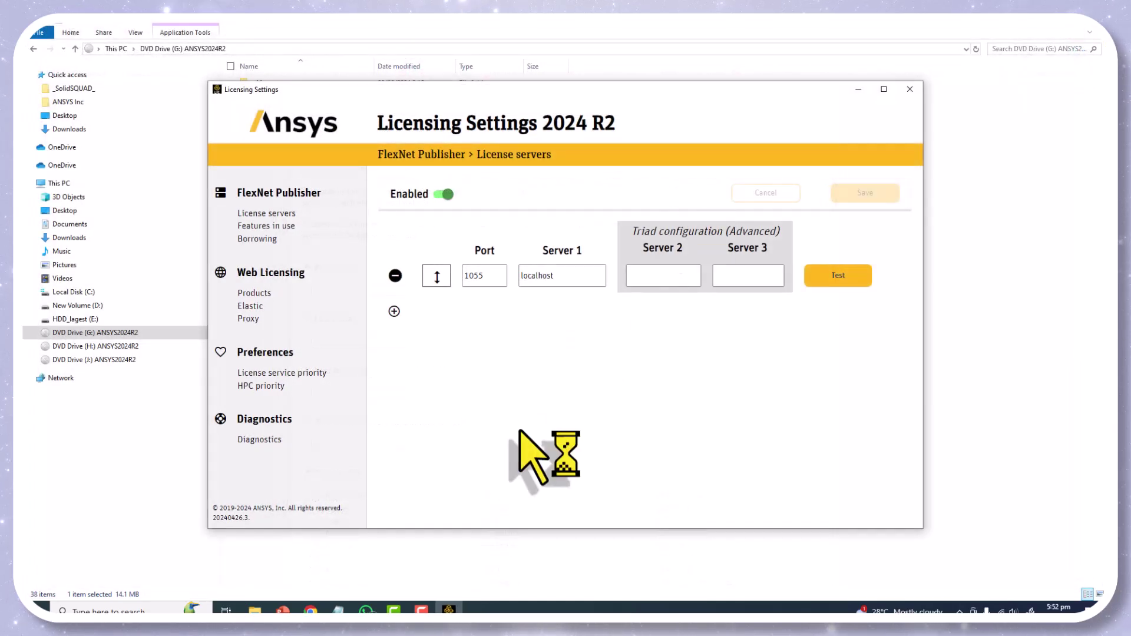
{"action": "left_click", "coordinate": [910, 89]}
Step: Bring the readme_SSQ instructions back to review the next steps, then open Windows search
{"action": "left_click", "coordinate": [338, 610]}
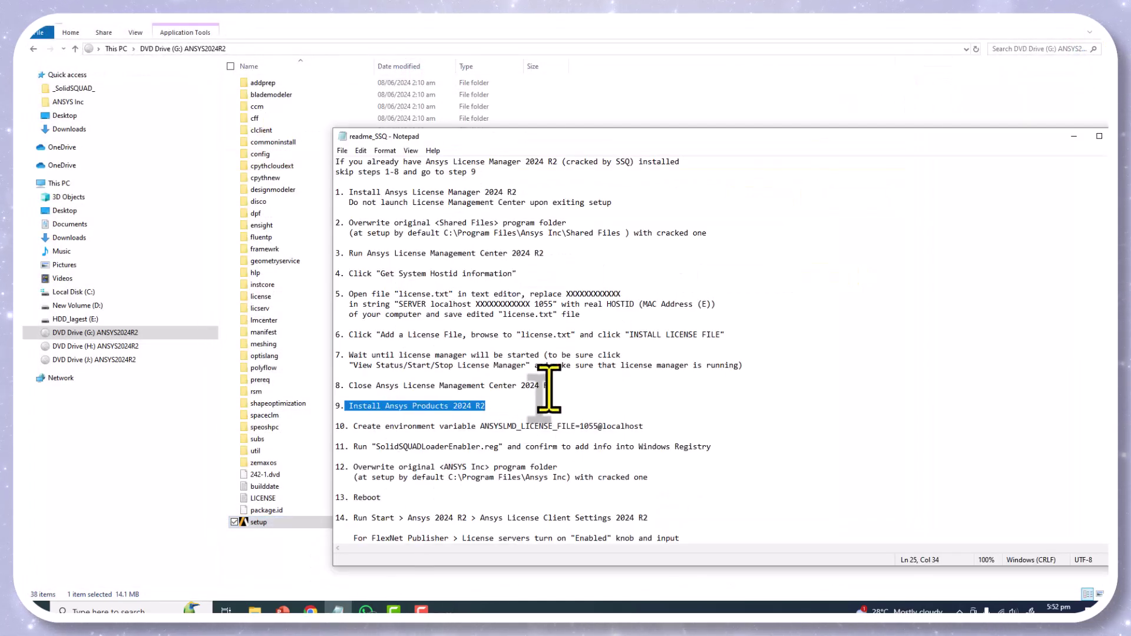
{"action": "scroll", "coordinate": [490, 365], "scroll_direction": "down", "scroll_amount": 2}
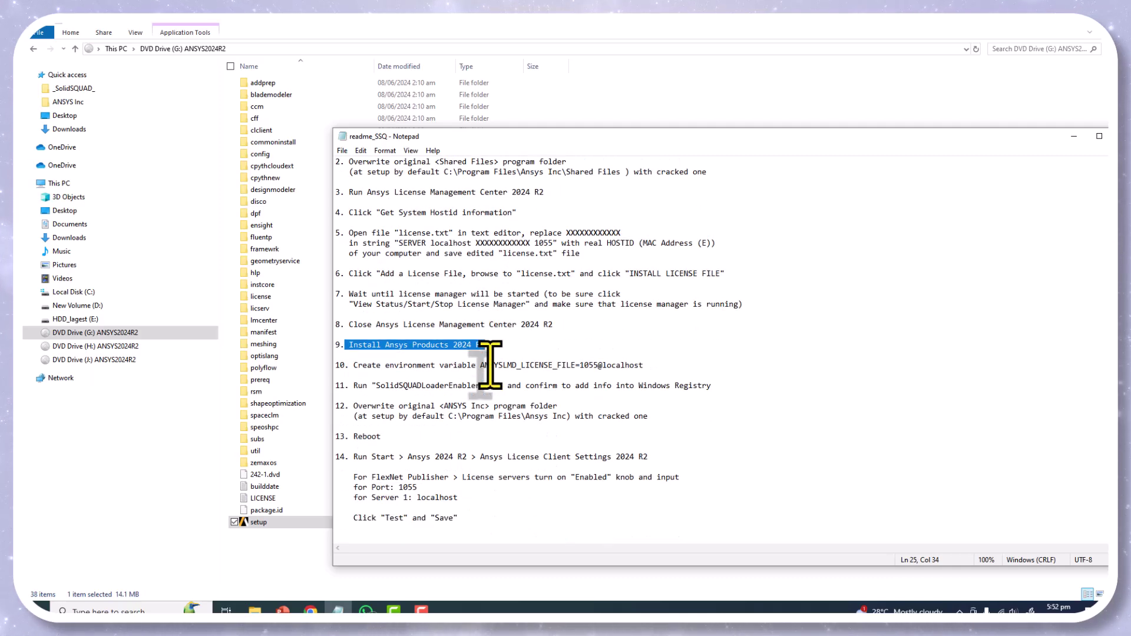
{"action": "scroll", "coordinate": [490, 366], "scroll_direction": "up", "scroll_amount": 2}
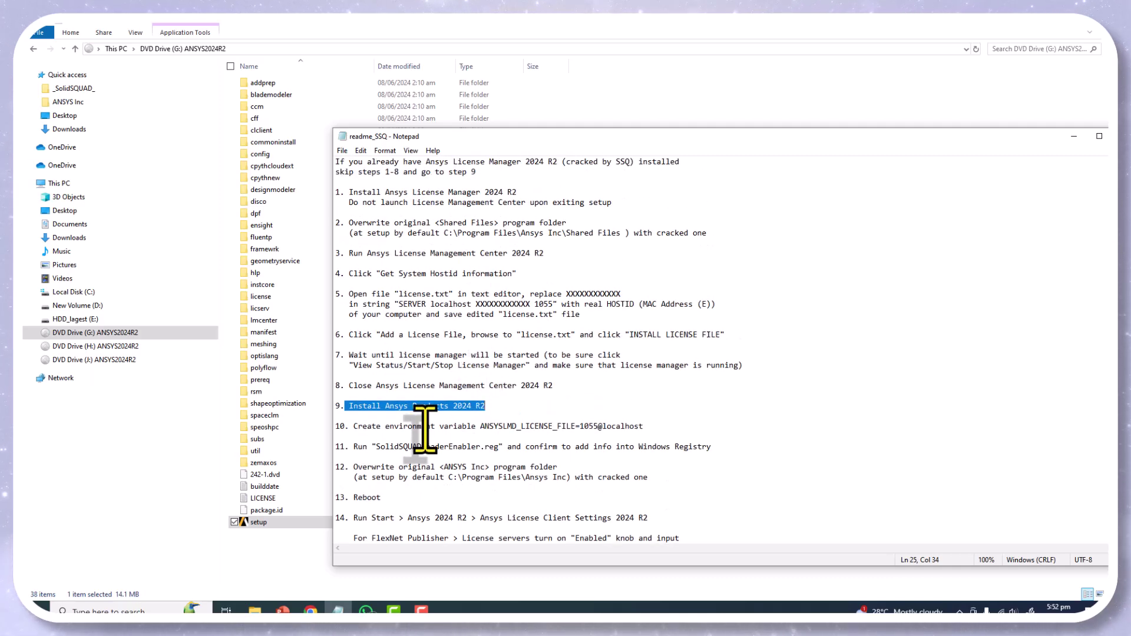
{"action": "scroll", "coordinate": [425, 420], "scroll_direction": "down", "scroll_amount": 3}
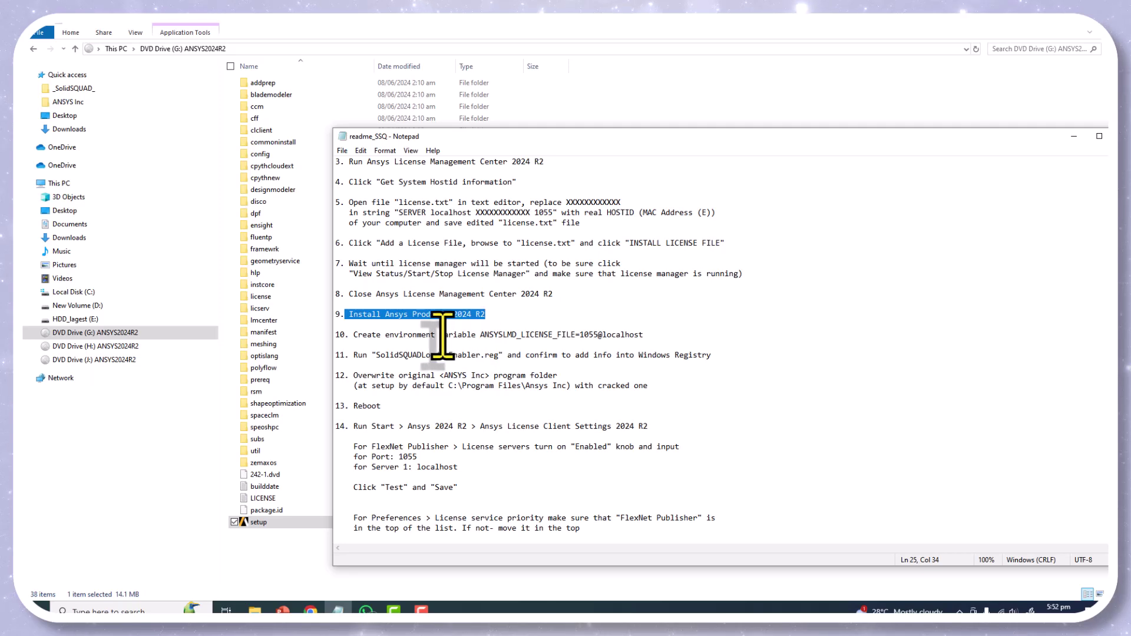
{"action": "left_click", "coordinate": [112, 604]}
Step: Search 'env', open Environment Variables from System Properties, and start a new user variable
{"action": "type", "text": "env"}
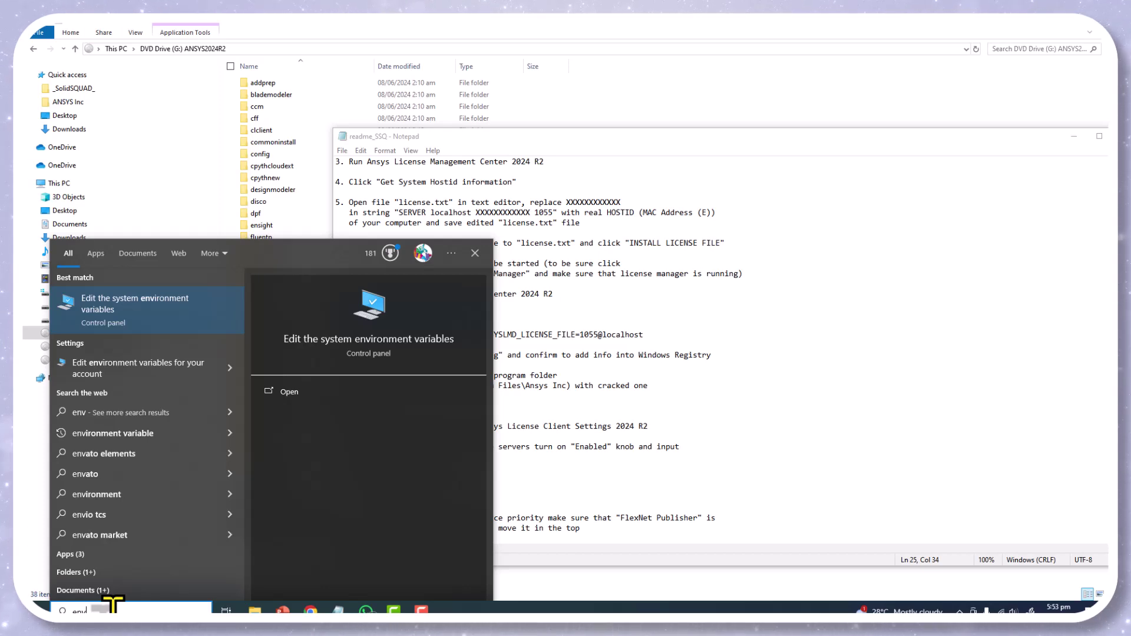
{"action": "left_click", "coordinate": [118, 324]}
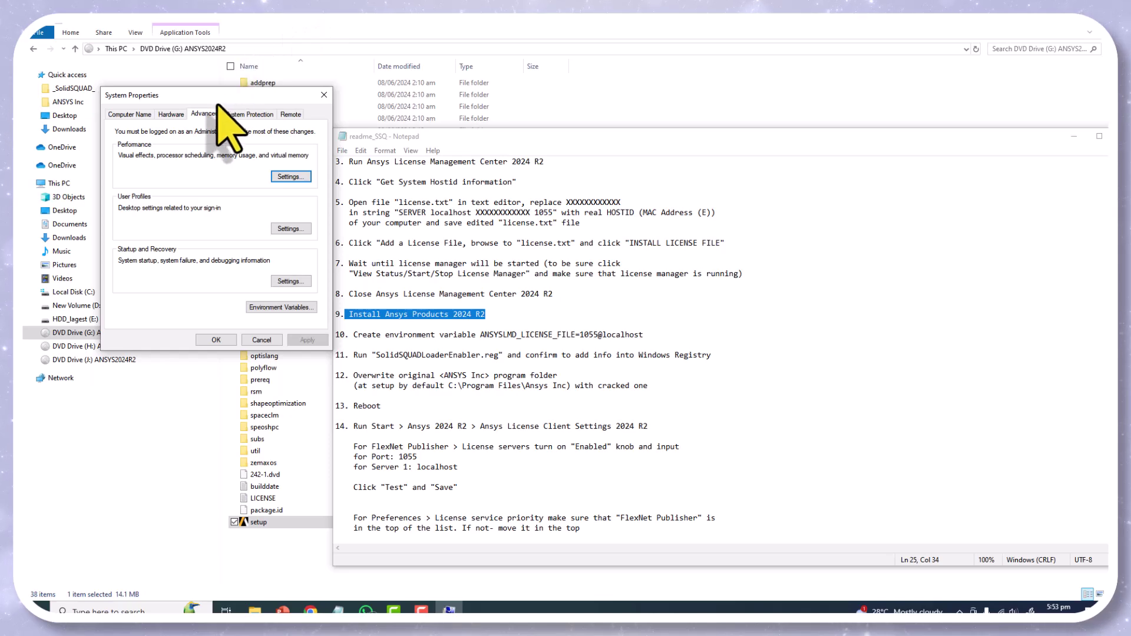
{"action": "left_click_drag", "start_coordinate": [330, 95], "coordinate": [945, 82]}
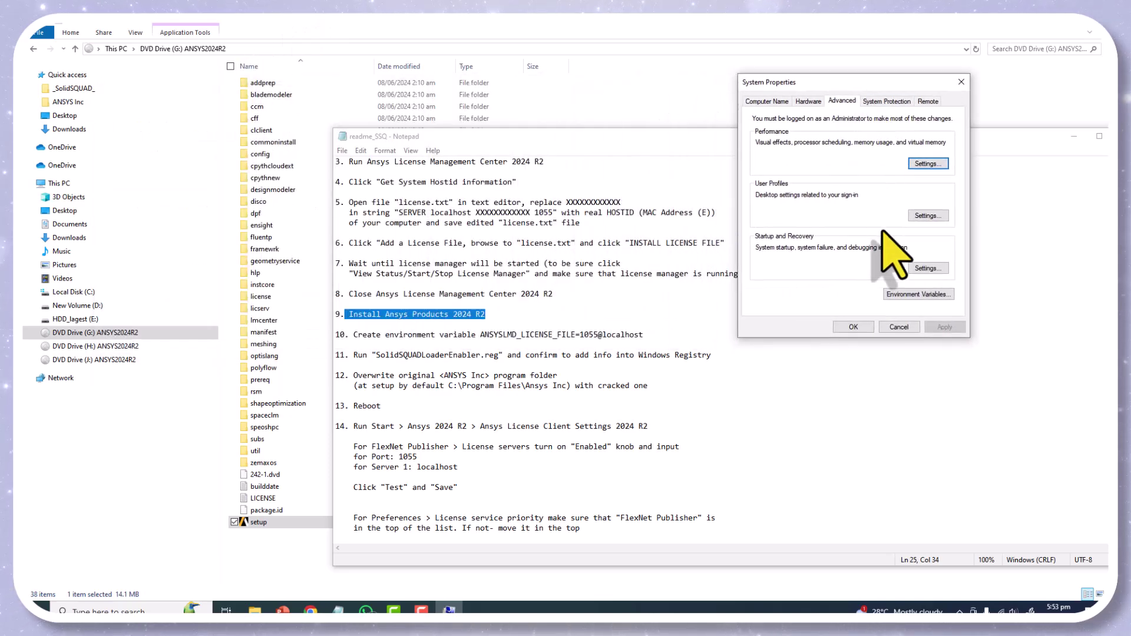
{"action": "left_click", "coordinate": [910, 295]}
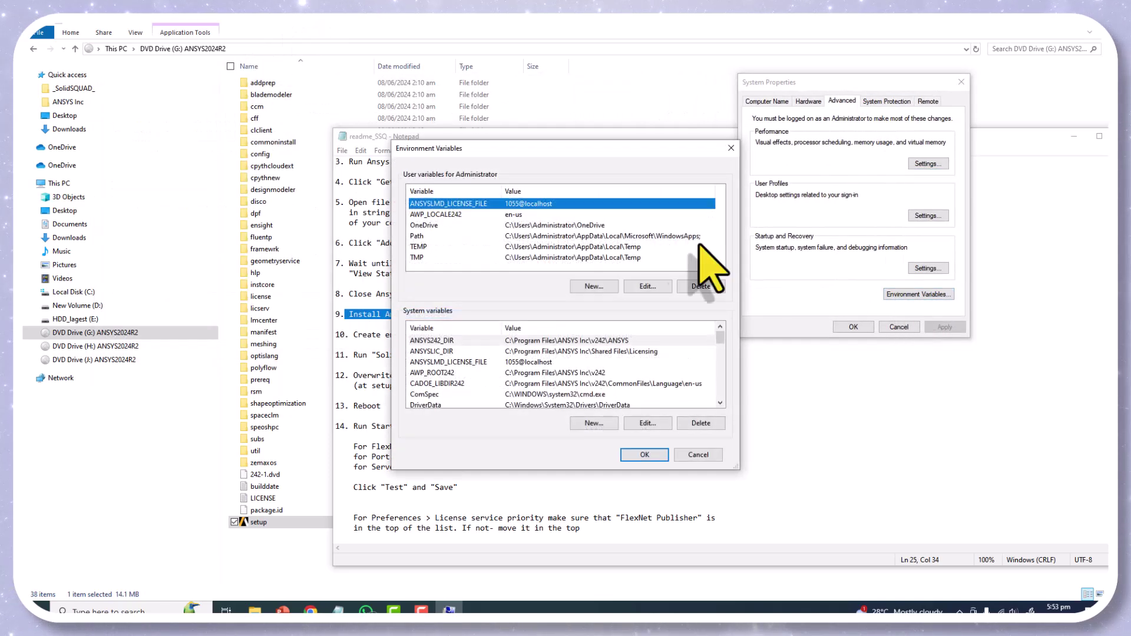
{"action": "left_click_drag", "start_coordinate": [588, 142], "coordinate": [850, 111]}
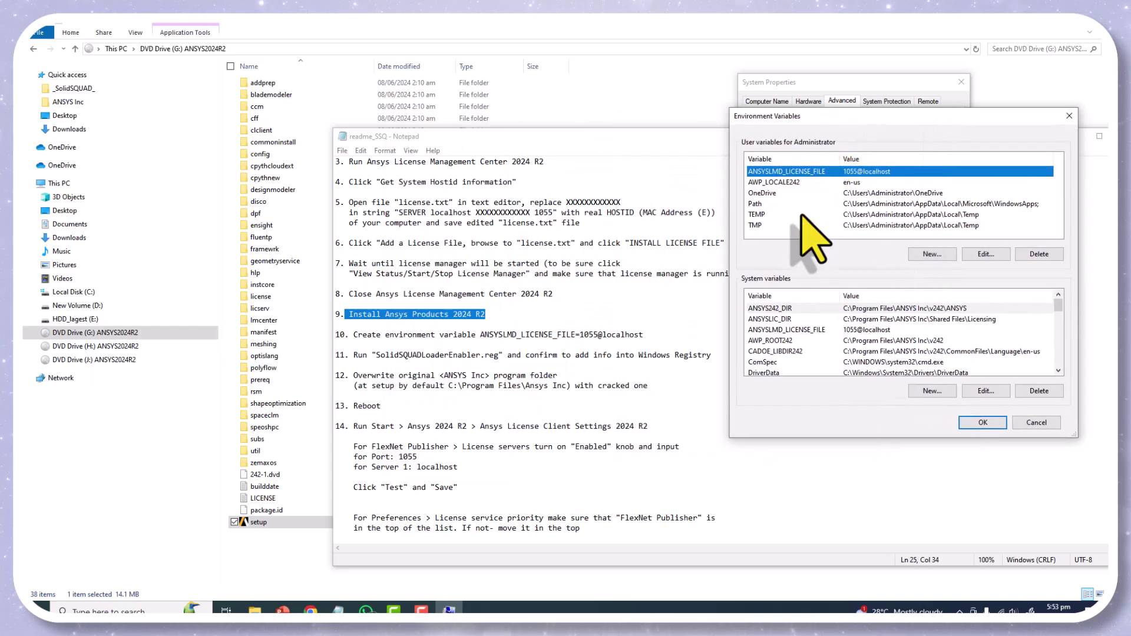
{"action": "left_click", "coordinate": [943, 258]}
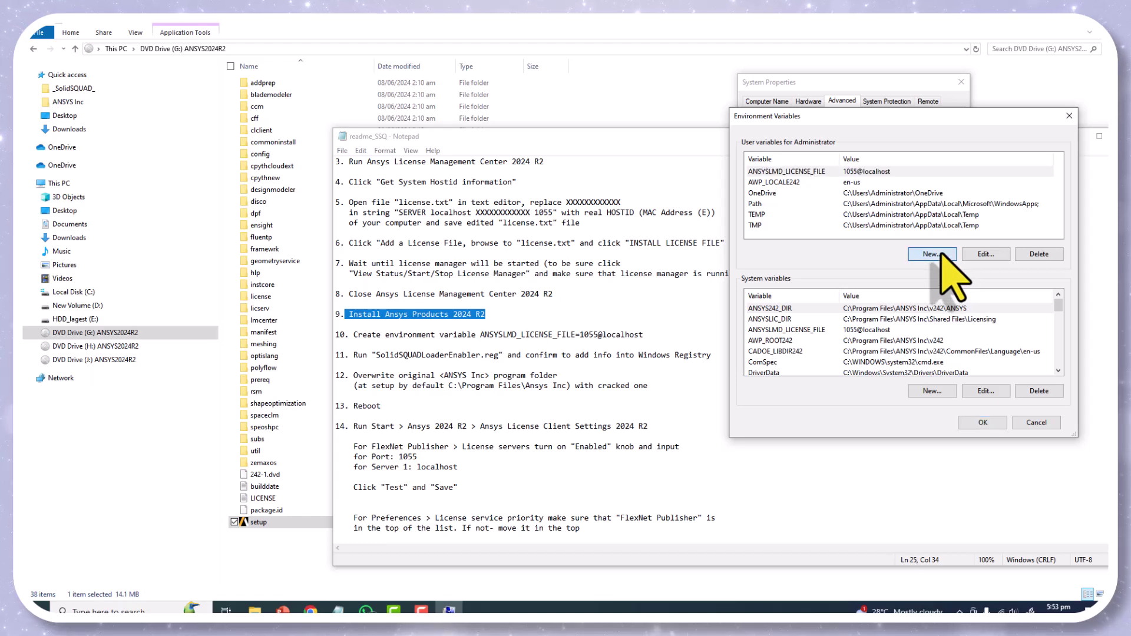
{"action": "left_click_drag", "start_coordinate": [629, 273], "coordinate": [1004, 265]}
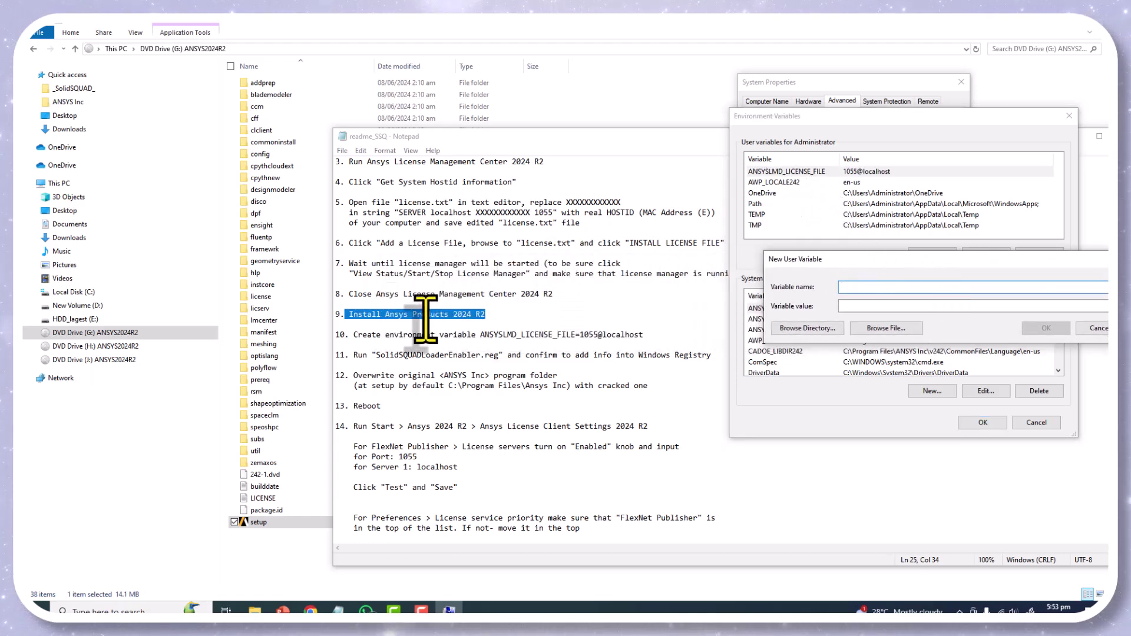
Step: Copy ANSYSLMD_LICENSE_FILE from readme step 10 into the variable name field
{"action": "left_click", "coordinate": [469, 335]}
{"action": "left_click_drag", "start_coordinate": [481, 337], "coordinate": [571, 338]}
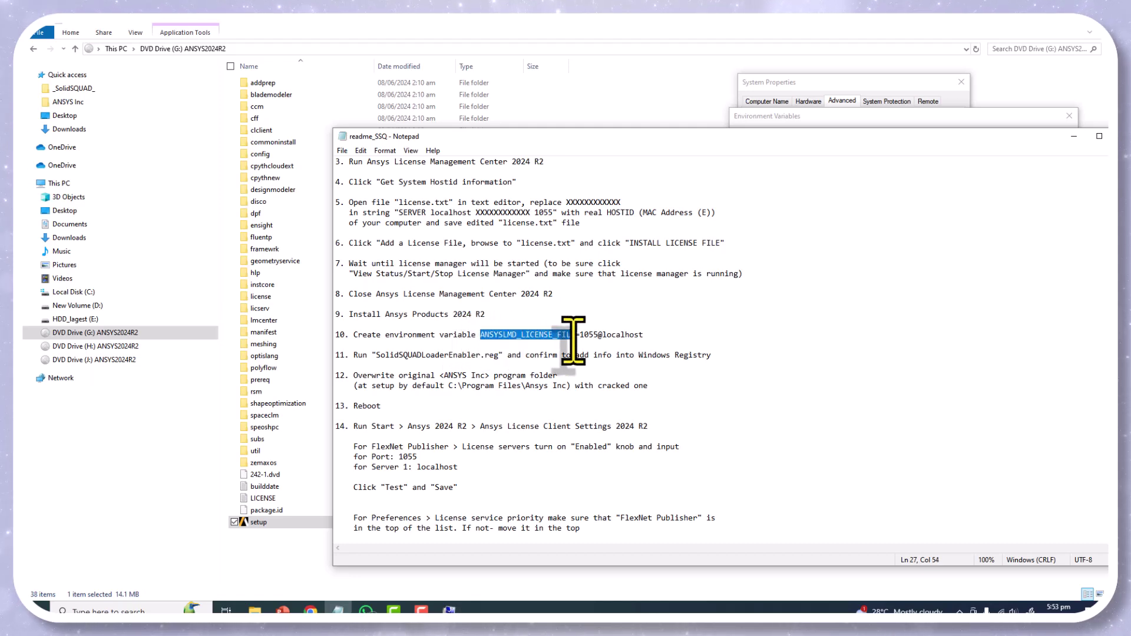
{"action": "right_click", "coordinate": [567, 339]}
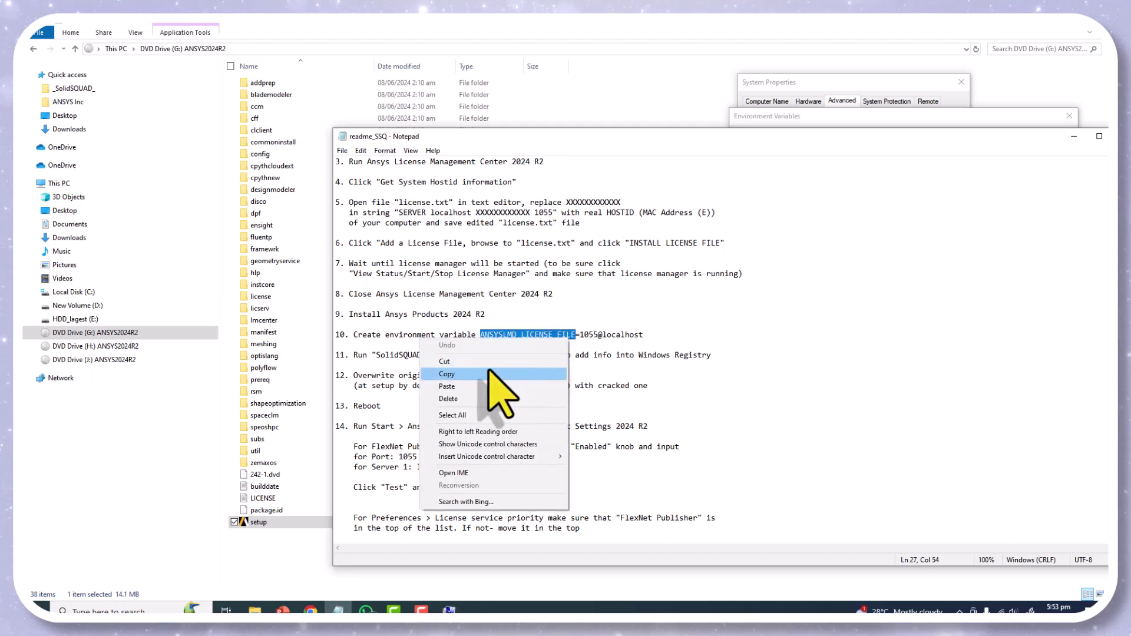
{"action": "left_click", "coordinate": [530, 383]}
{"action": "left_click", "coordinate": [450, 610]}
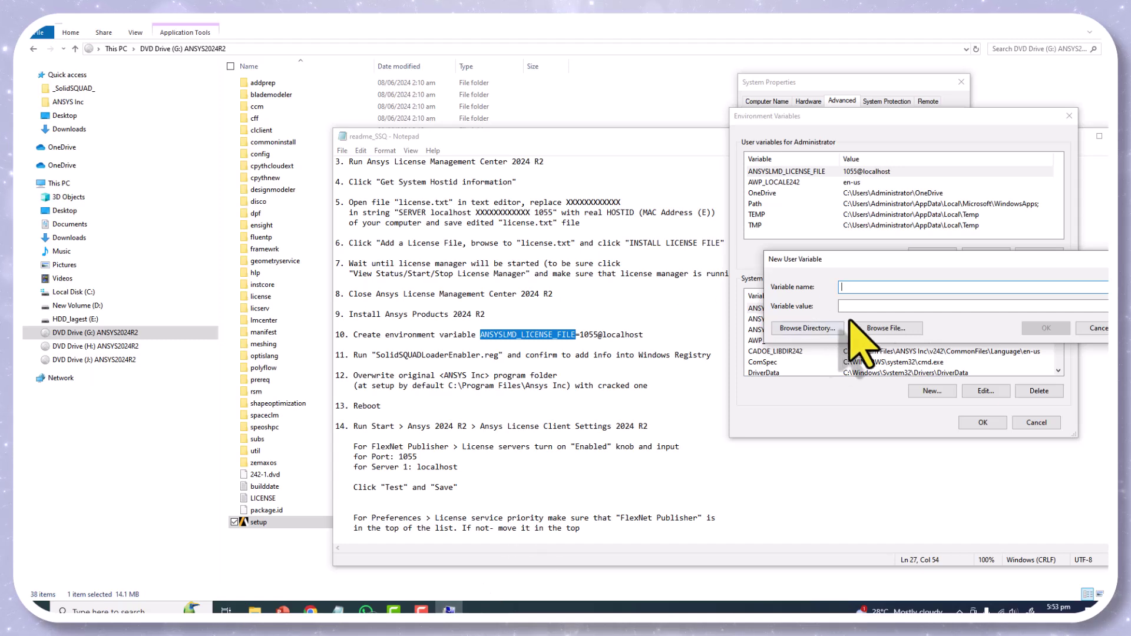
{"action": "right_click", "coordinate": [874, 289]}
{"action": "left_click", "coordinate": [753, 337]}
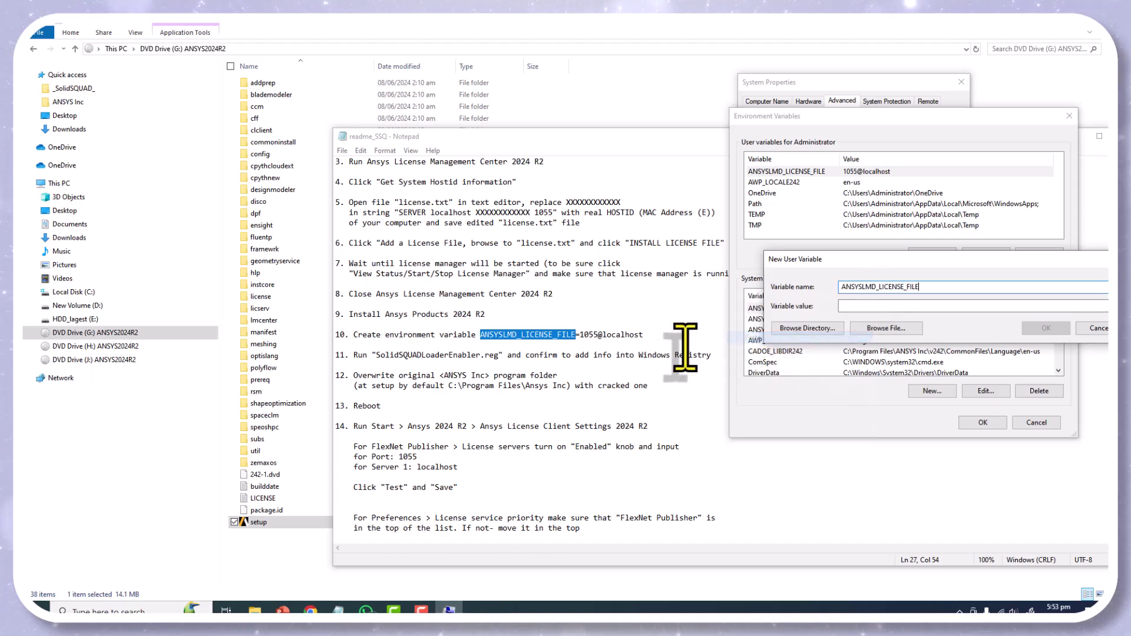
Step: Copy 1055@localhost into the variable value field and save the variable
{"action": "left_click", "coordinate": [648, 347]}
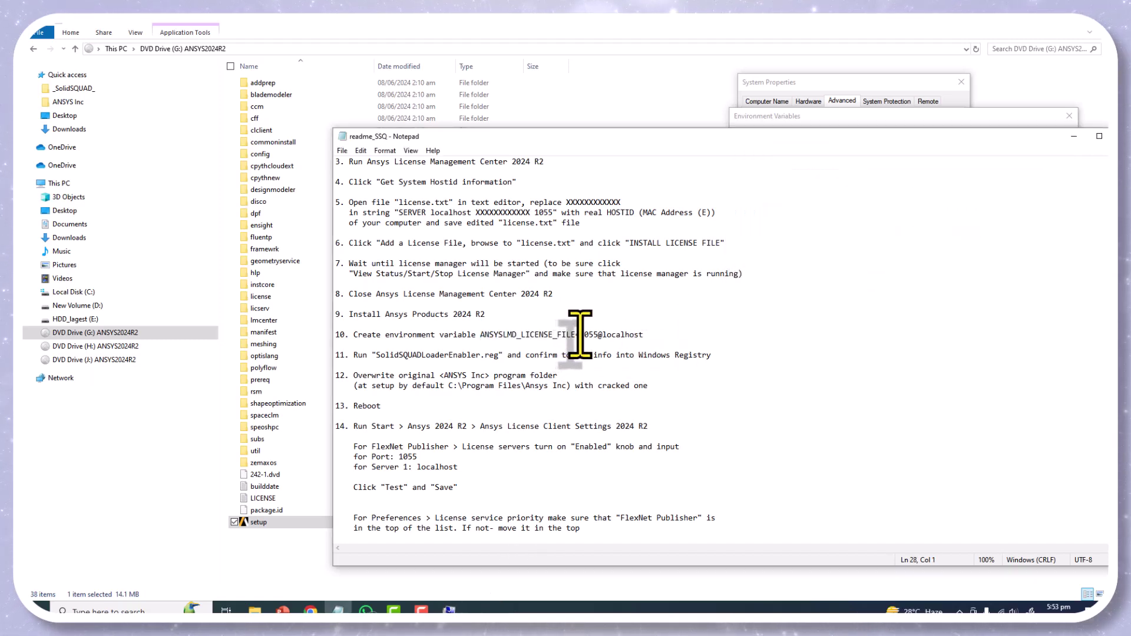
{"action": "left_click_drag", "start_coordinate": [580, 335], "coordinate": [641, 336]}
{"action": "right_click", "coordinate": [607, 334]}
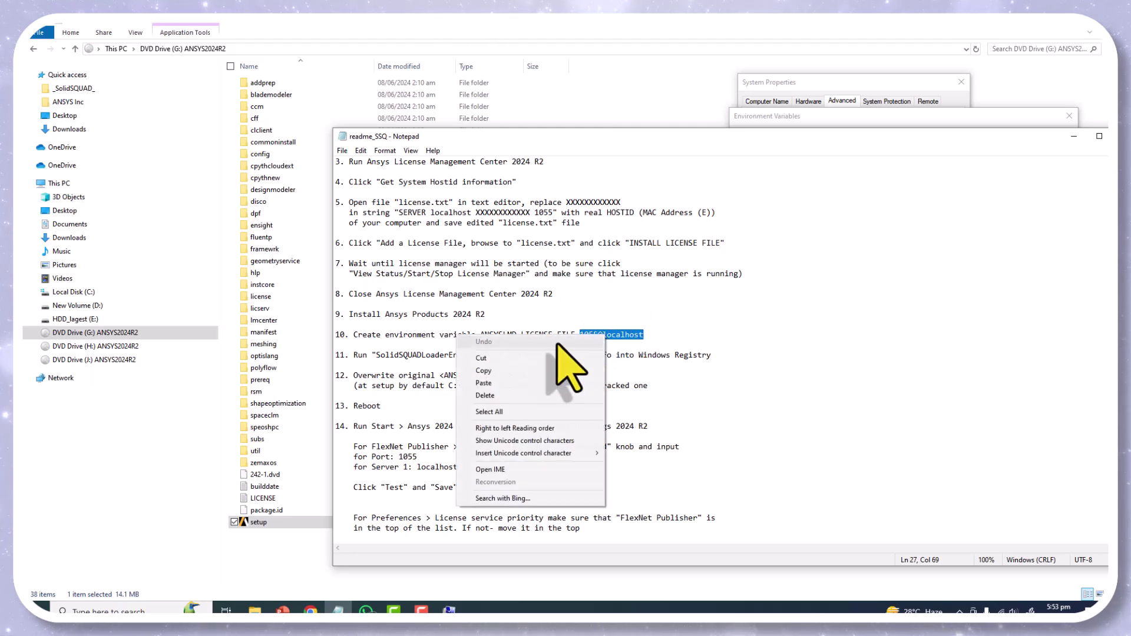
{"action": "left_click", "coordinate": [519, 371]}
{"action": "left_click", "coordinate": [449, 610]}
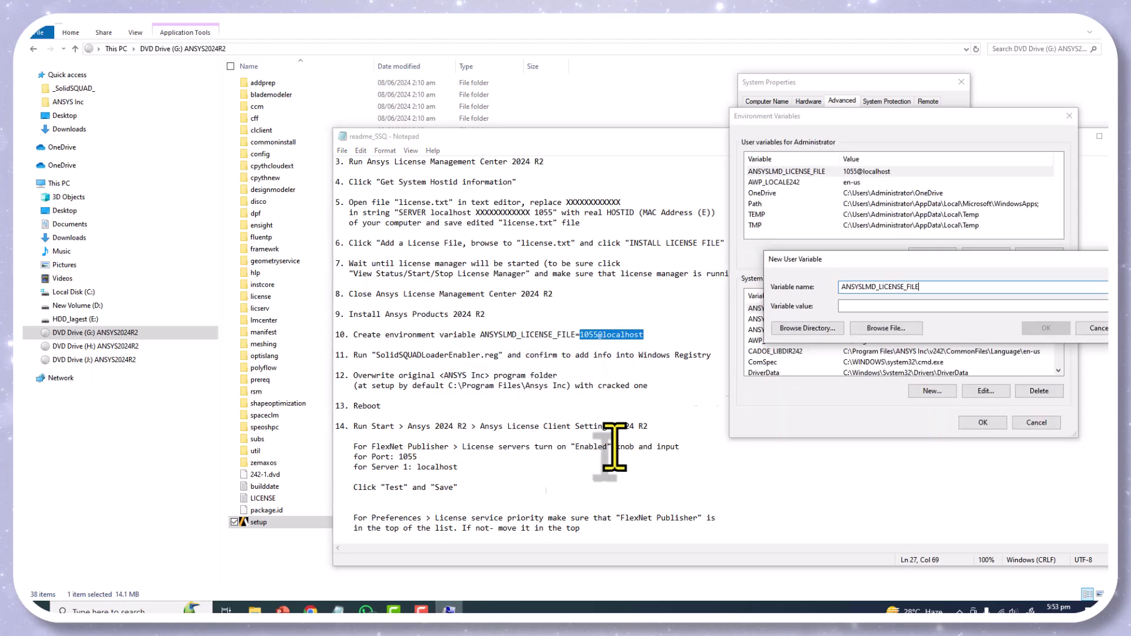
{"action": "right_click", "coordinate": [861, 307]}
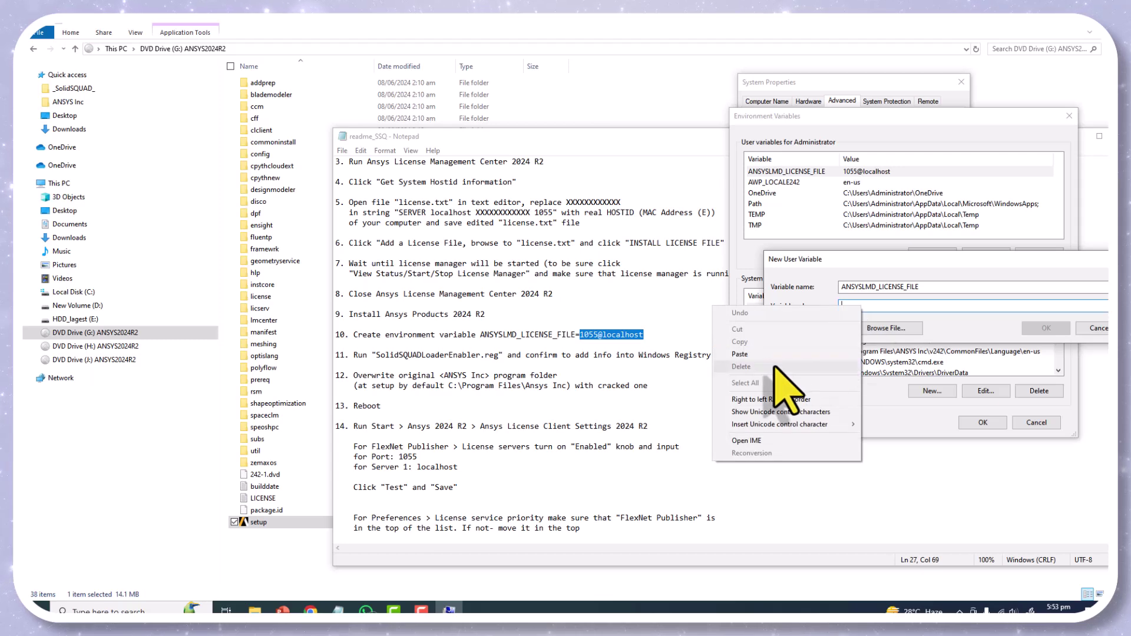
{"action": "left_click", "coordinate": [777, 349]}
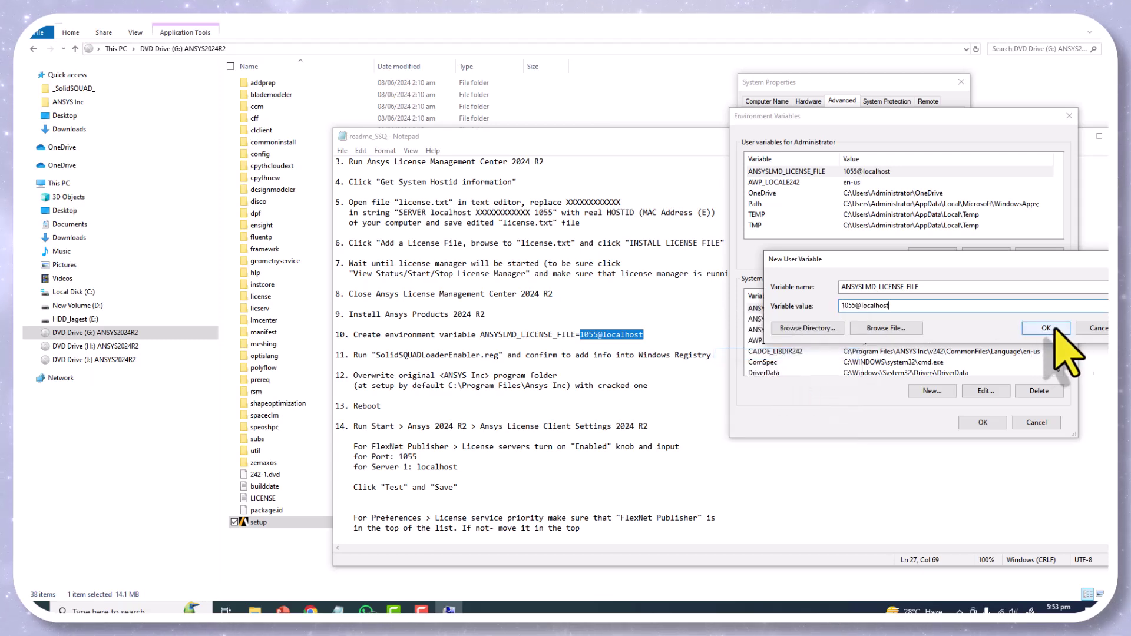
{"action": "left_click", "coordinate": [1046, 328]}
Step: Copy the name ANSYSLMD_LICENSE_FILE from the readme into a new system variable form
{"action": "left_click", "coordinate": [932, 391]}
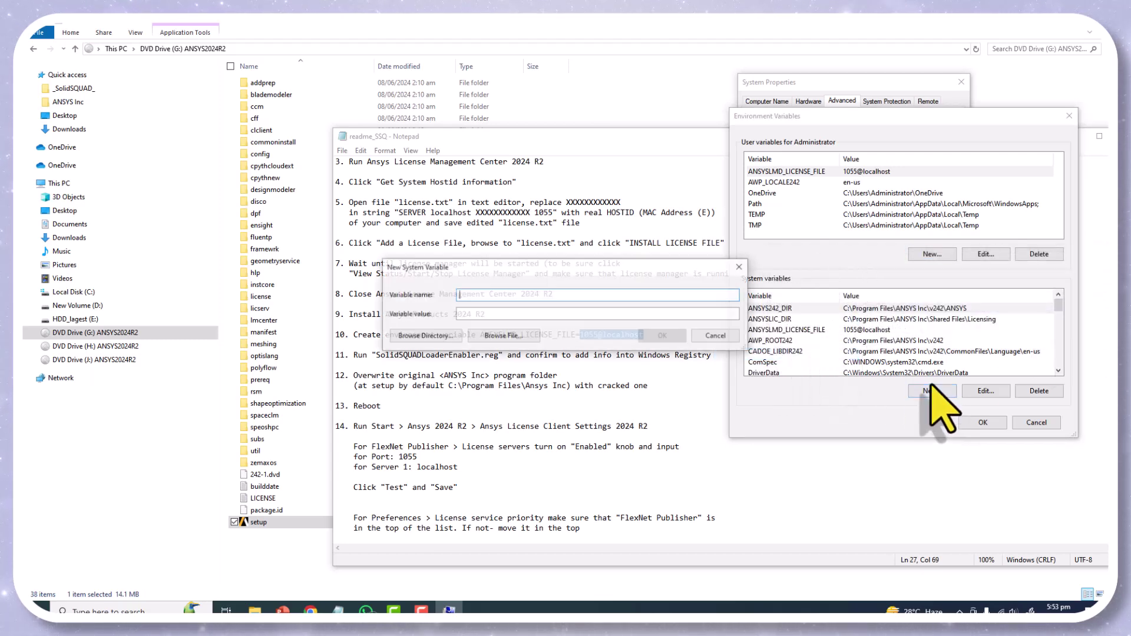
{"action": "right_click", "coordinate": [485, 314]}
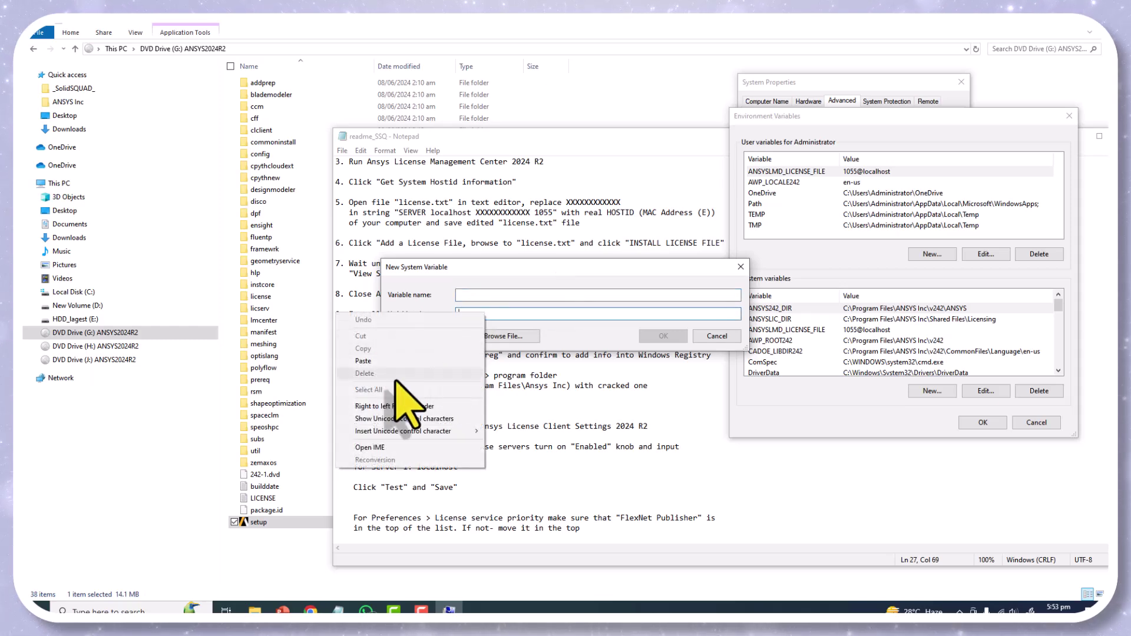
{"action": "left_click", "coordinate": [480, 412]}
{"action": "left_click", "coordinate": [479, 414]}
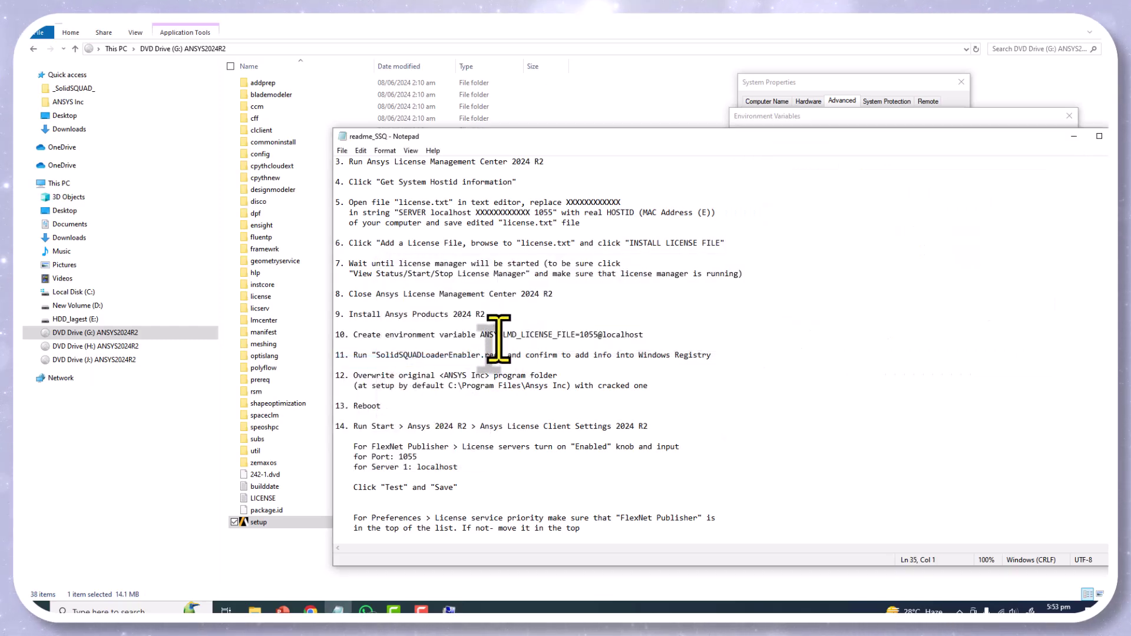
{"action": "left_click_drag", "start_coordinate": [480, 334], "coordinate": [567, 337]}
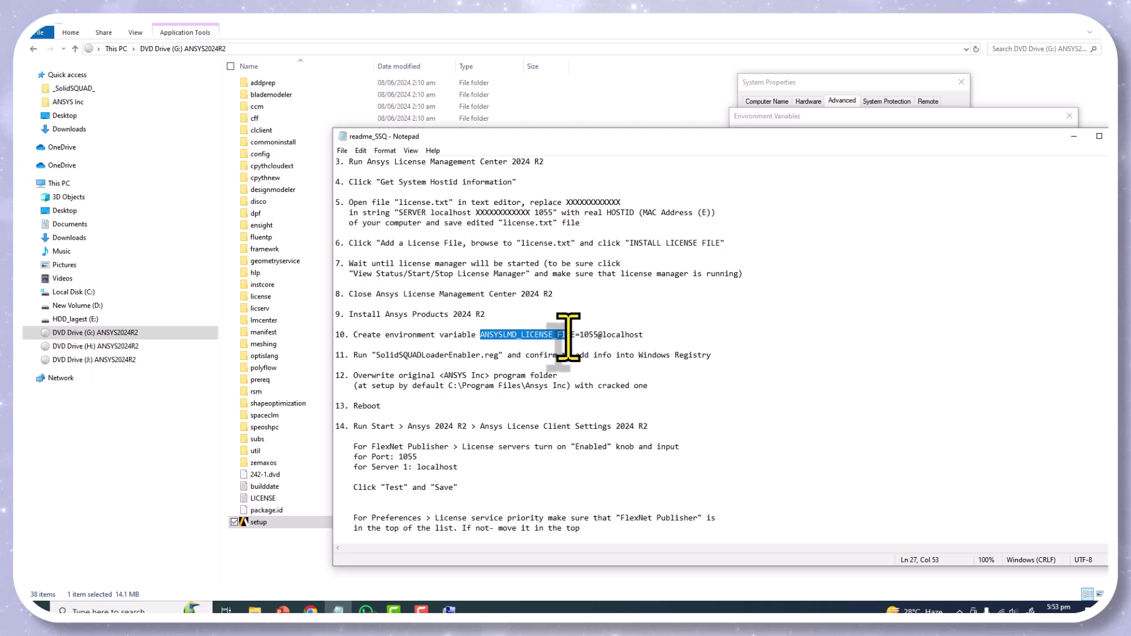
{"action": "right_click", "coordinate": [572, 336]}
{"action": "left_click", "coordinate": [462, 407]}
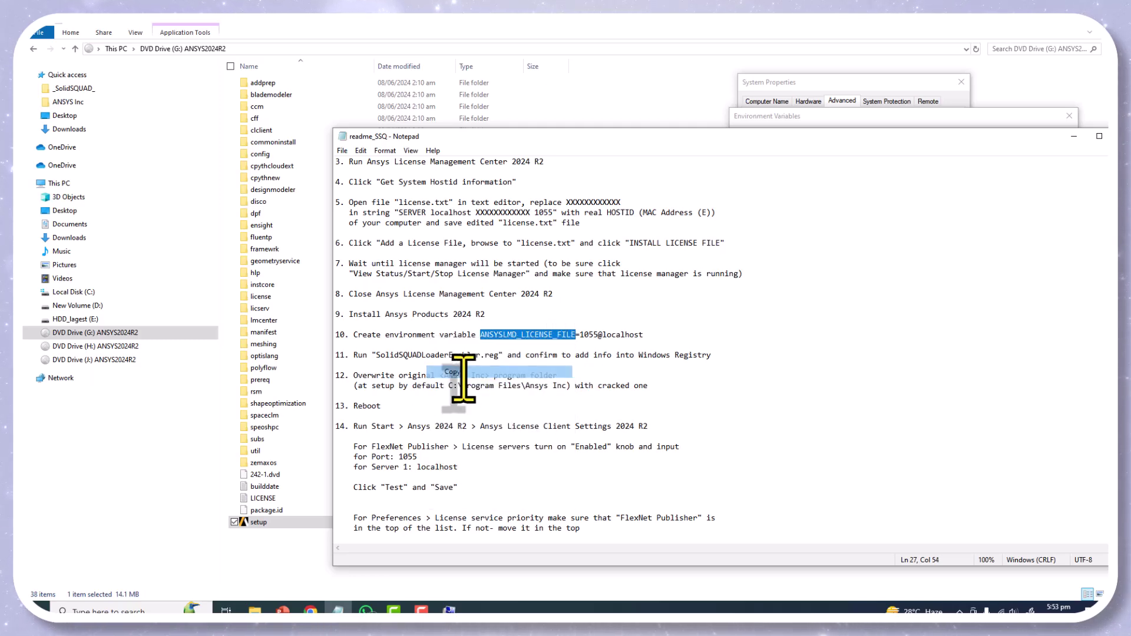
{"action": "left_click", "coordinate": [449, 611]}
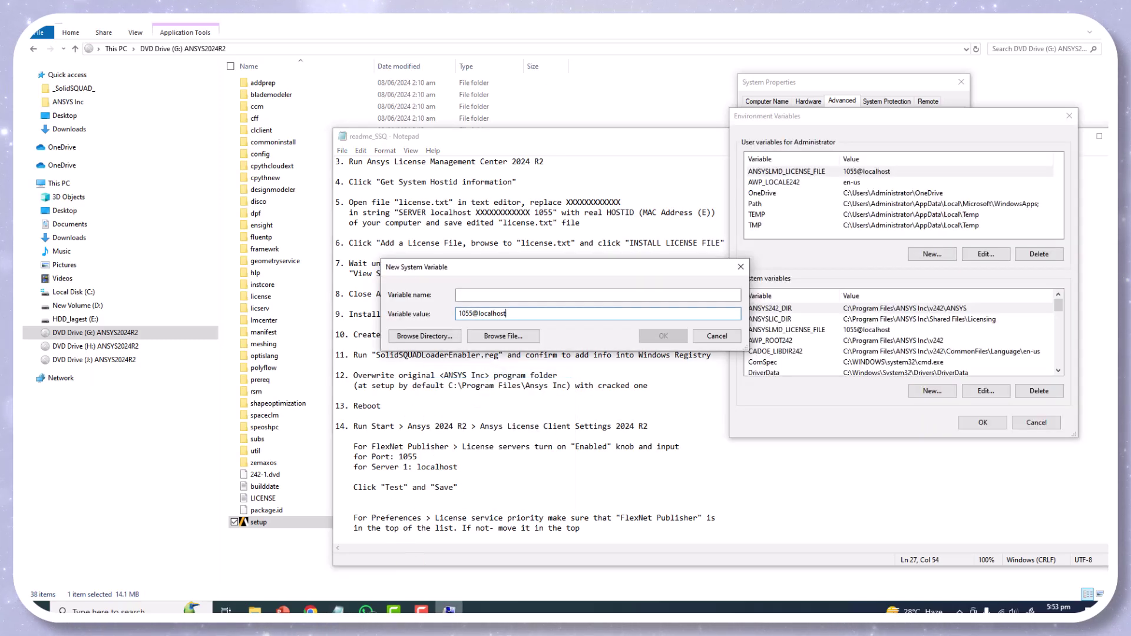
{"action": "right_click", "coordinate": [501, 294]}
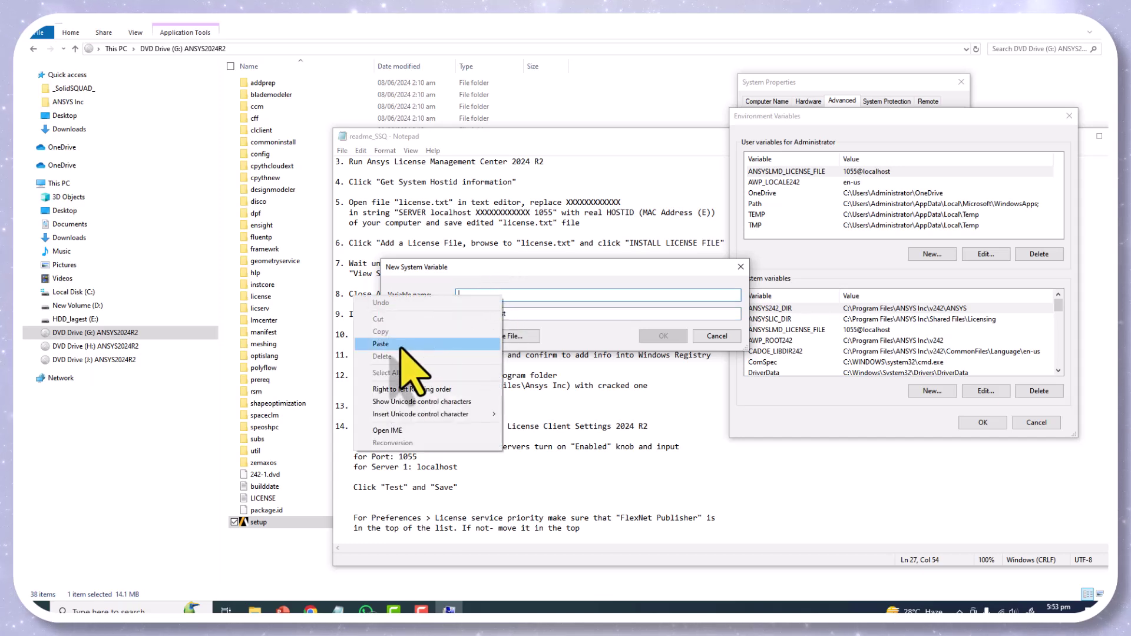
{"action": "left_click", "coordinate": [406, 339]}
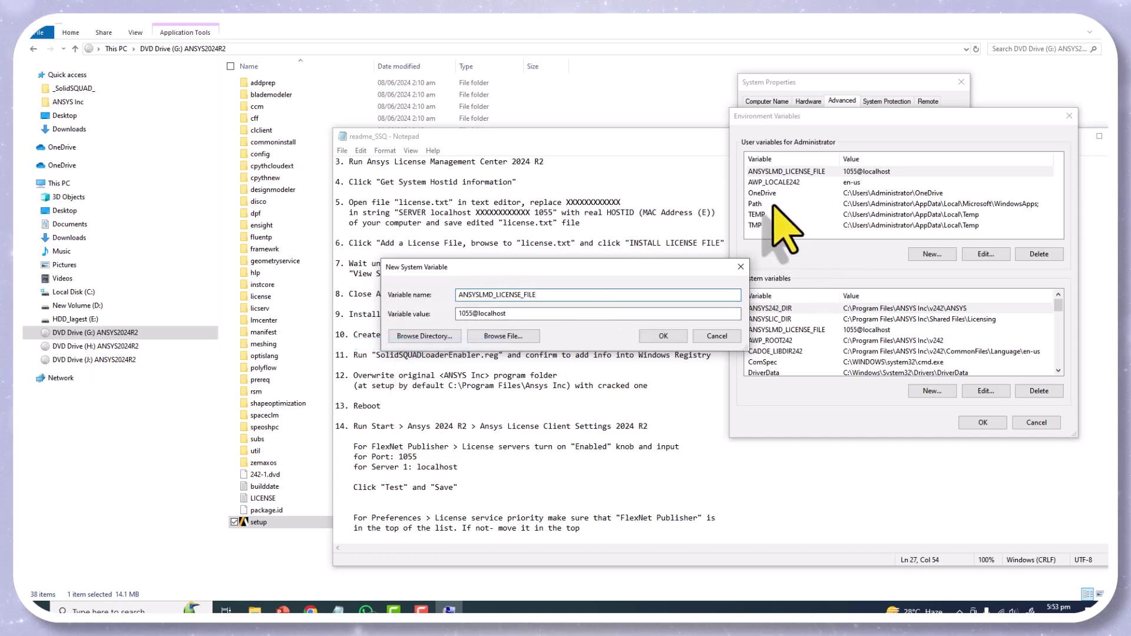
Step: Discard the duplicate, keep the existing ANSYSLMD_LICENSE_FILE = 1055@localhost, and close System Properties
{"action": "left_click", "coordinate": [742, 268]}
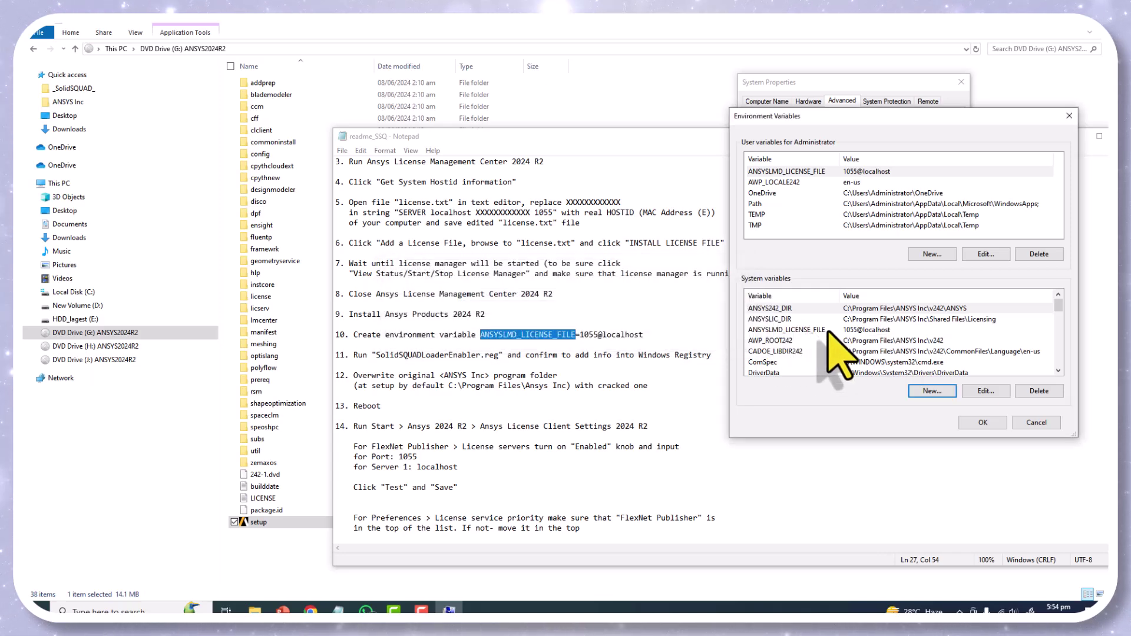
{"action": "left_click", "coordinate": [829, 330]}
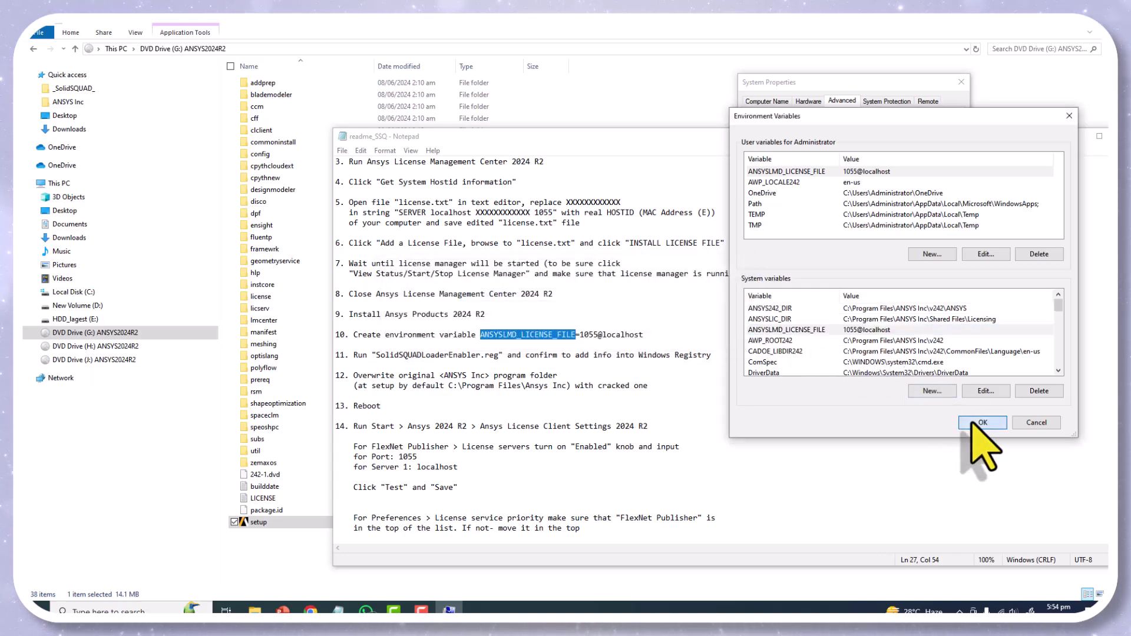
{"action": "left_click", "coordinate": [982, 423]}
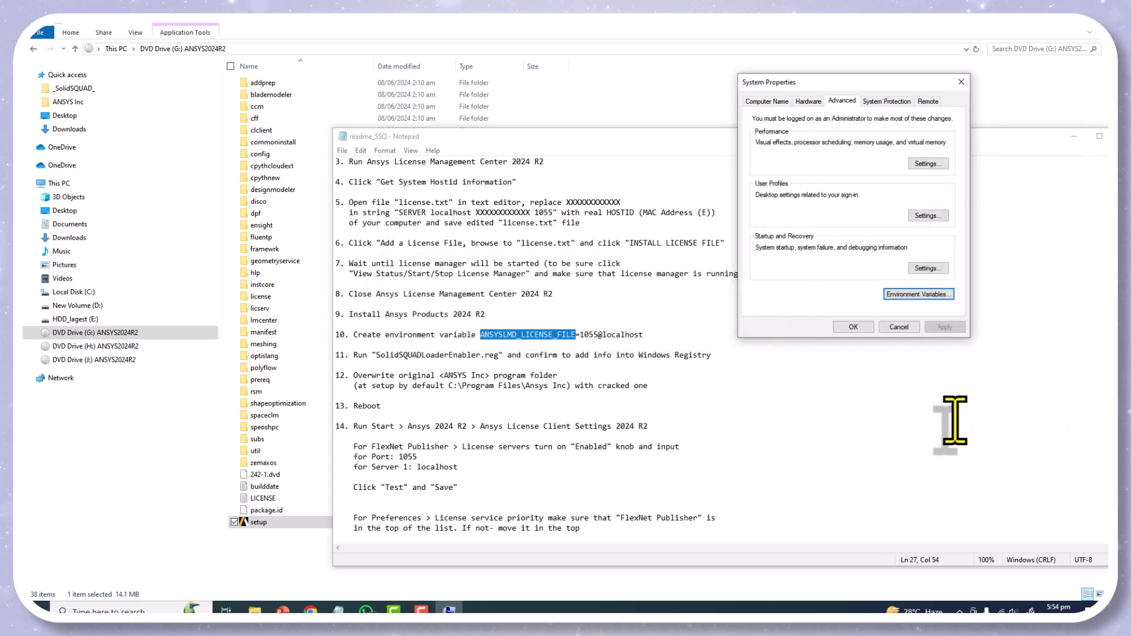
{"action": "left_click", "coordinate": [853, 327]}
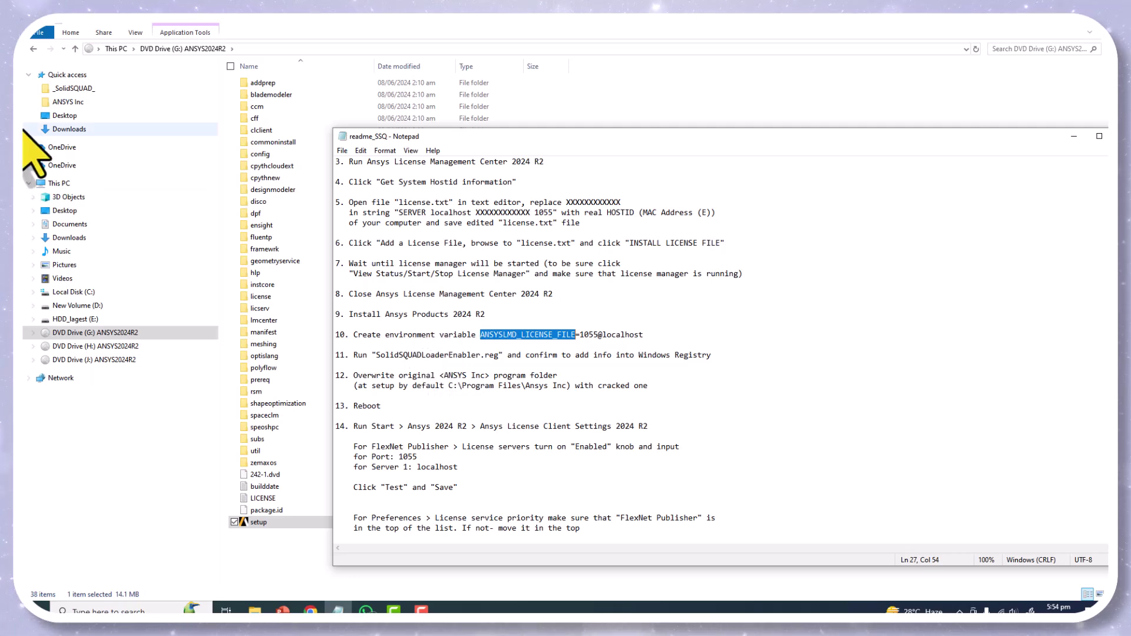
Step: Merge SolidSQUADLoaderEnabler.reg into the registry and minimize the _SolidSQUAD_ folder window
{"action": "left_click", "coordinate": [33, 49]}
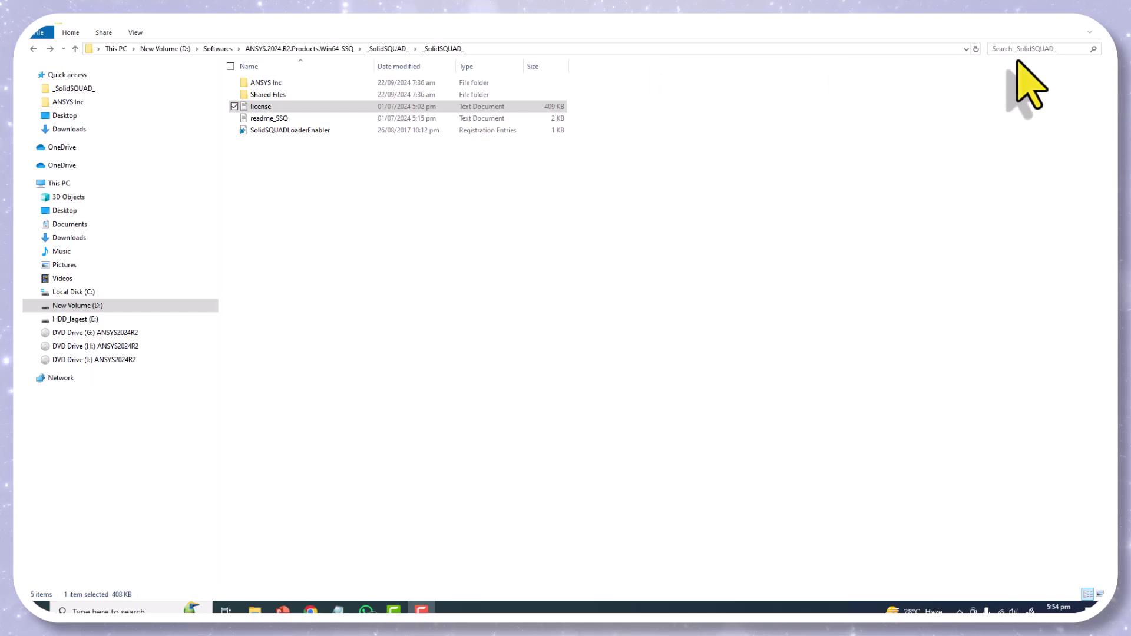
{"action": "double_click", "coordinate": [274, 131]}
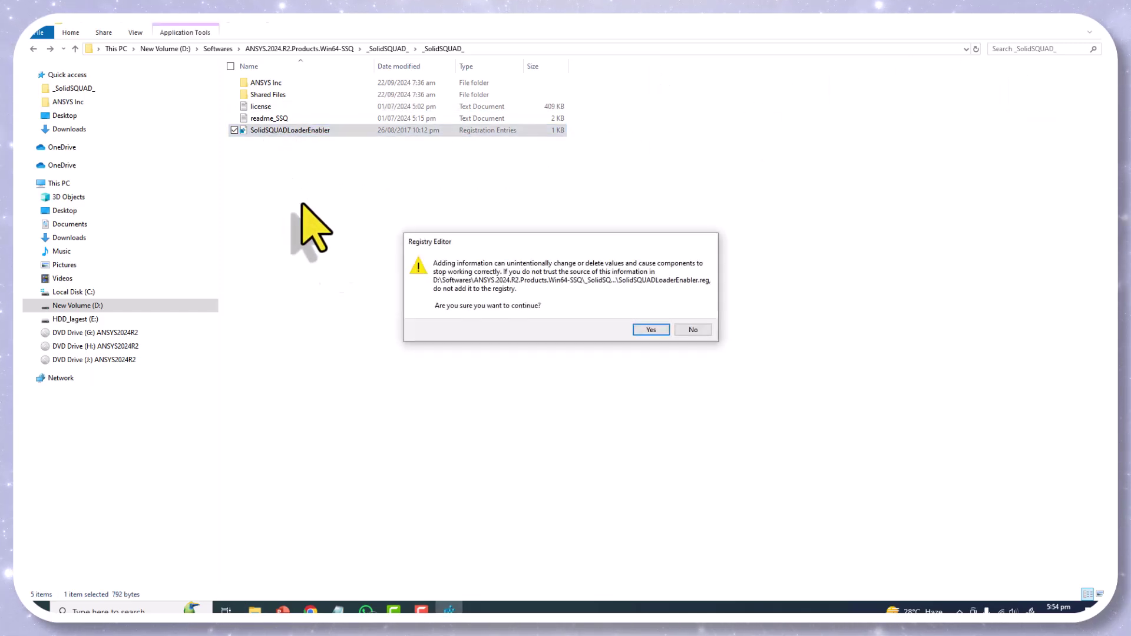
{"action": "left_click", "coordinate": [651, 330]}
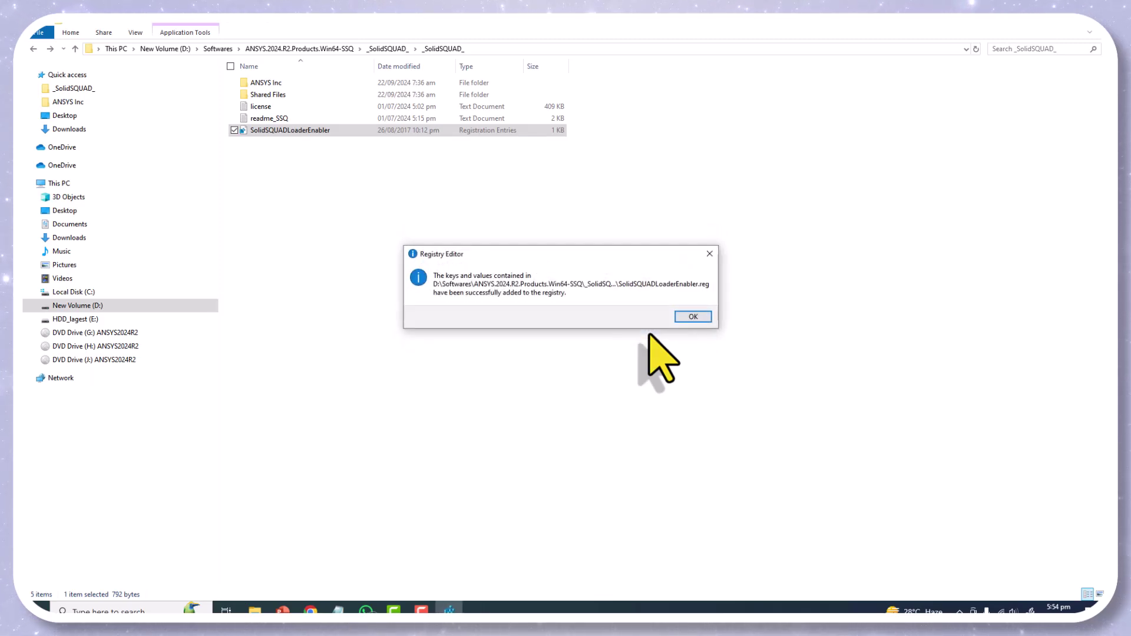
{"action": "left_click", "coordinate": [686, 317]}
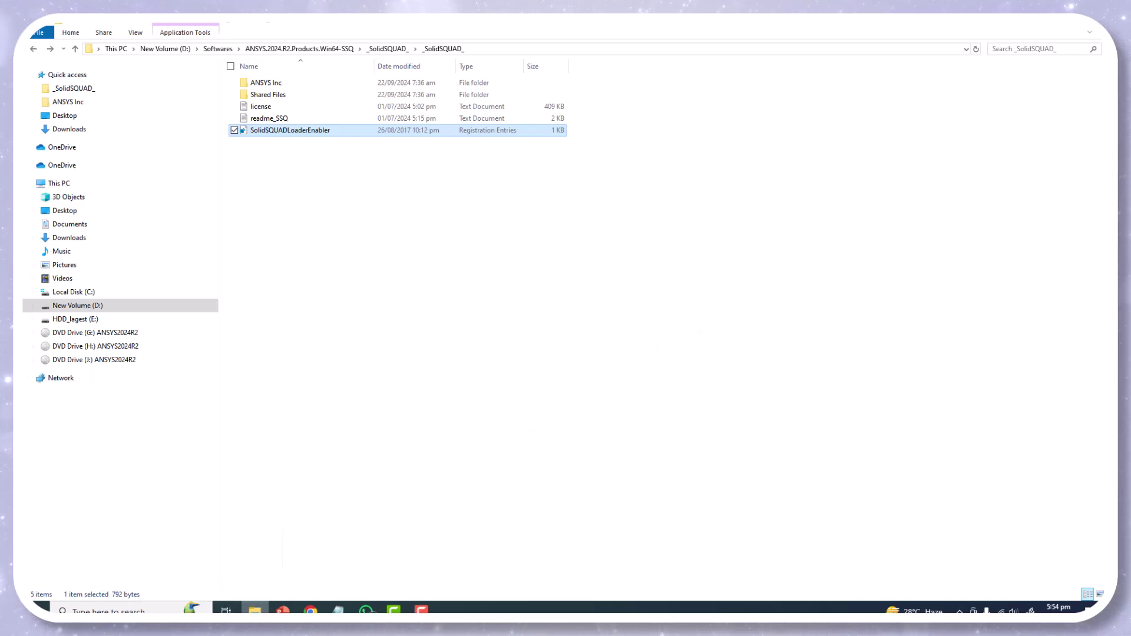
{"action": "left_click", "coordinate": [254, 609]}
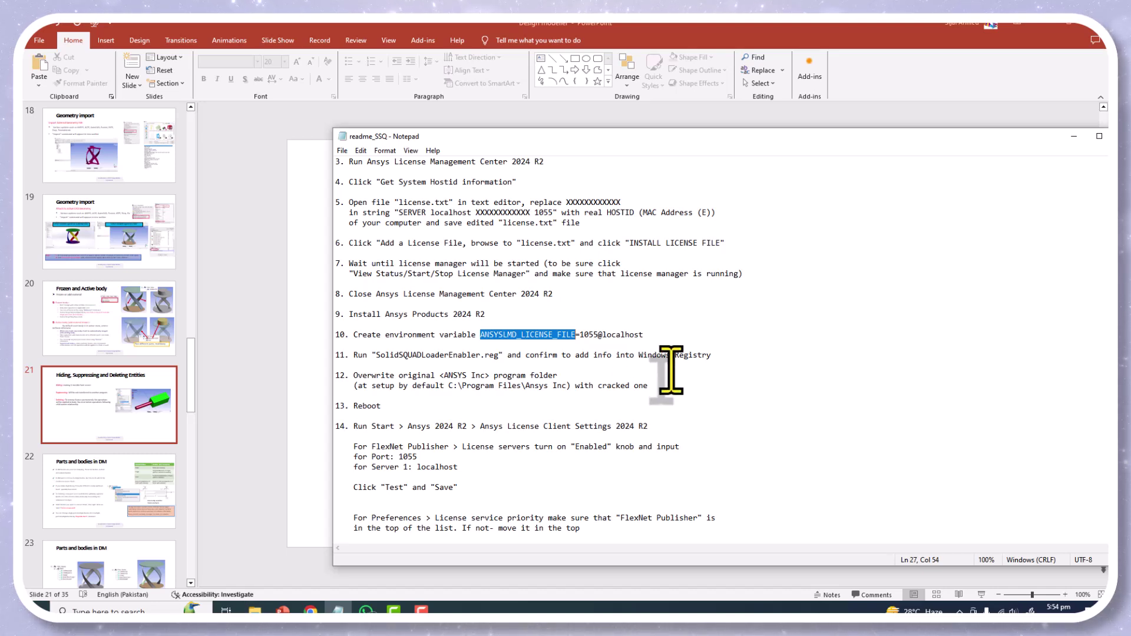
Step: Copy the ANSYS Optics and v242 folders from the source ANSYS Inc folder
{"action": "left_click_drag", "start_coordinate": [733, 135], "coordinate": [616, 133]}
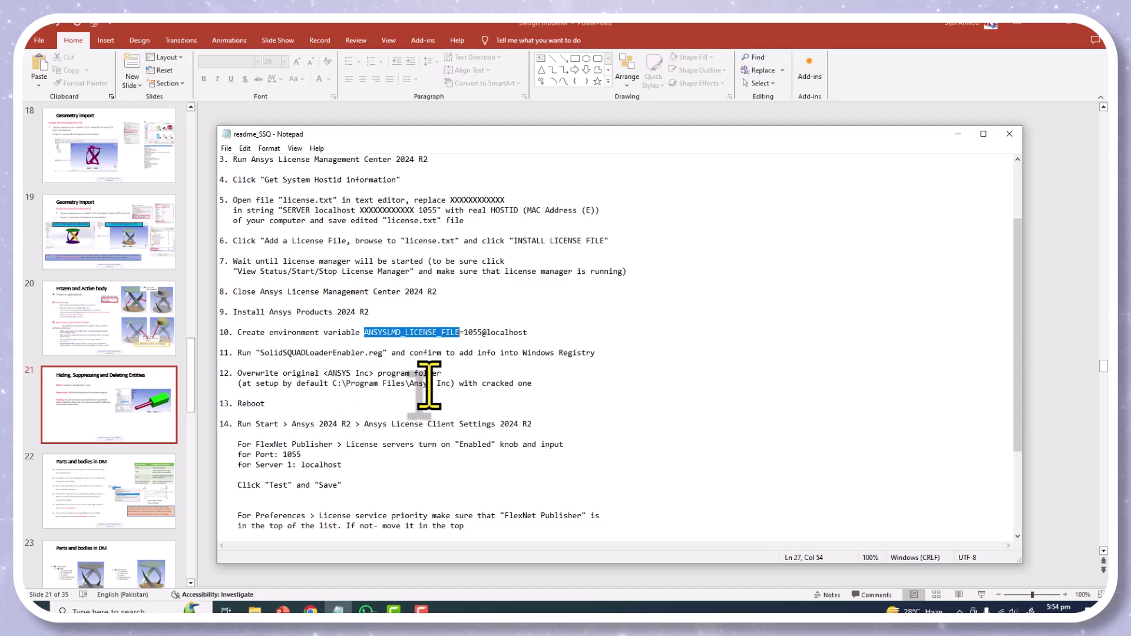
{"action": "left_click", "coordinate": [256, 610]}
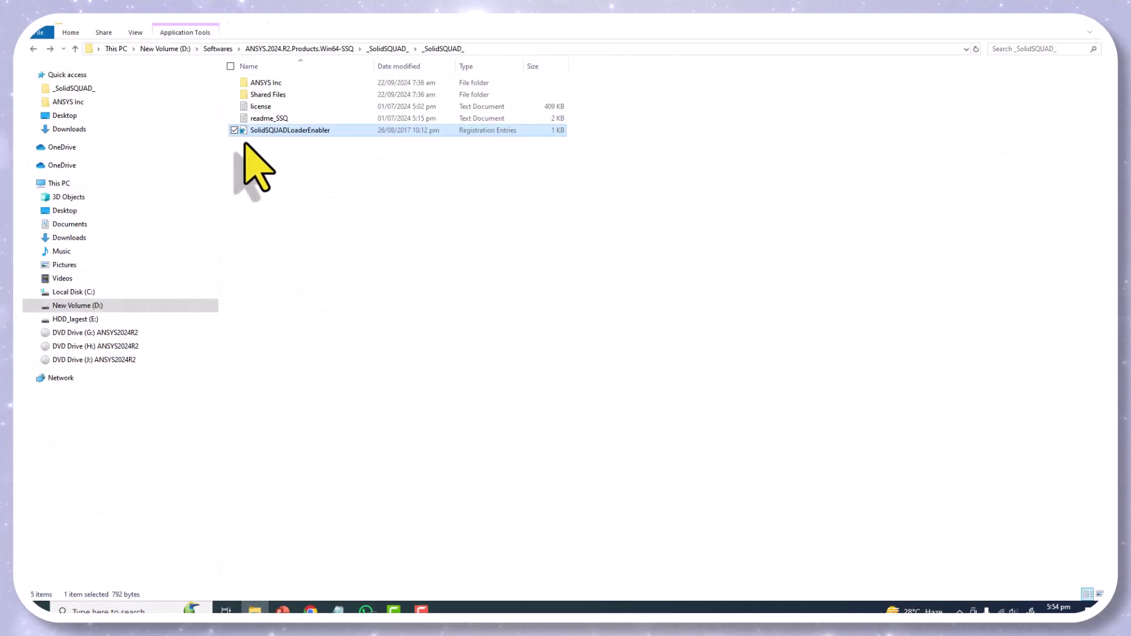
{"action": "double_click", "coordinate": [269, 83]}
{"action": "left_click_drag", "start_coordinate": [333, 149], "coordinate": [261, 81]}
{"action": "right_click", "coordinate": [261, 81]}
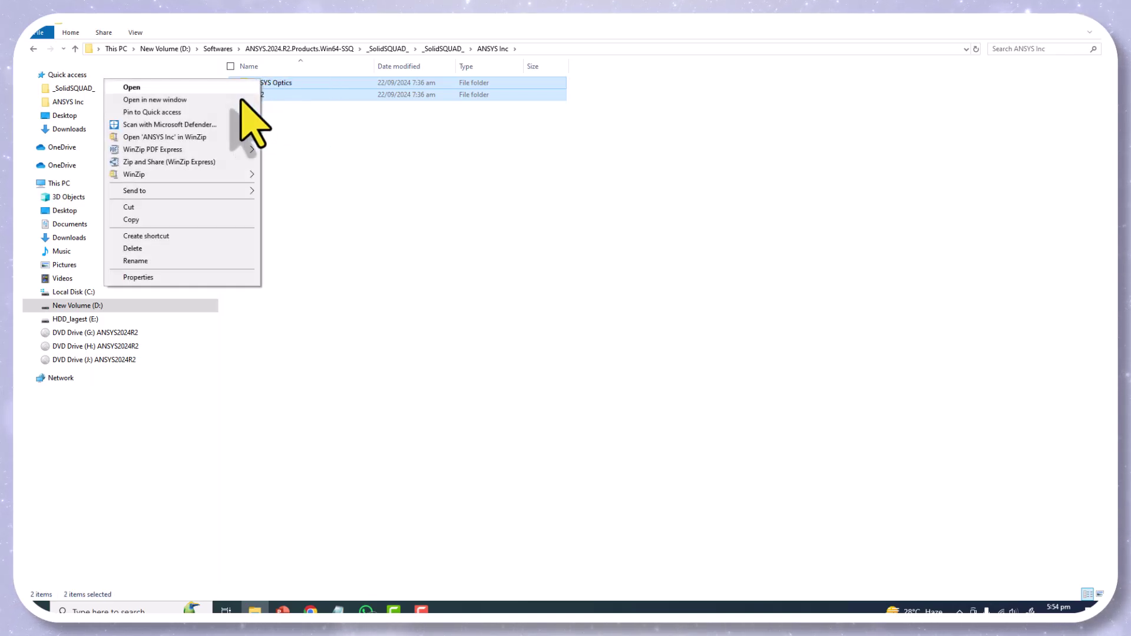
{"action": "left_click", "coordinate": [145, 220]}
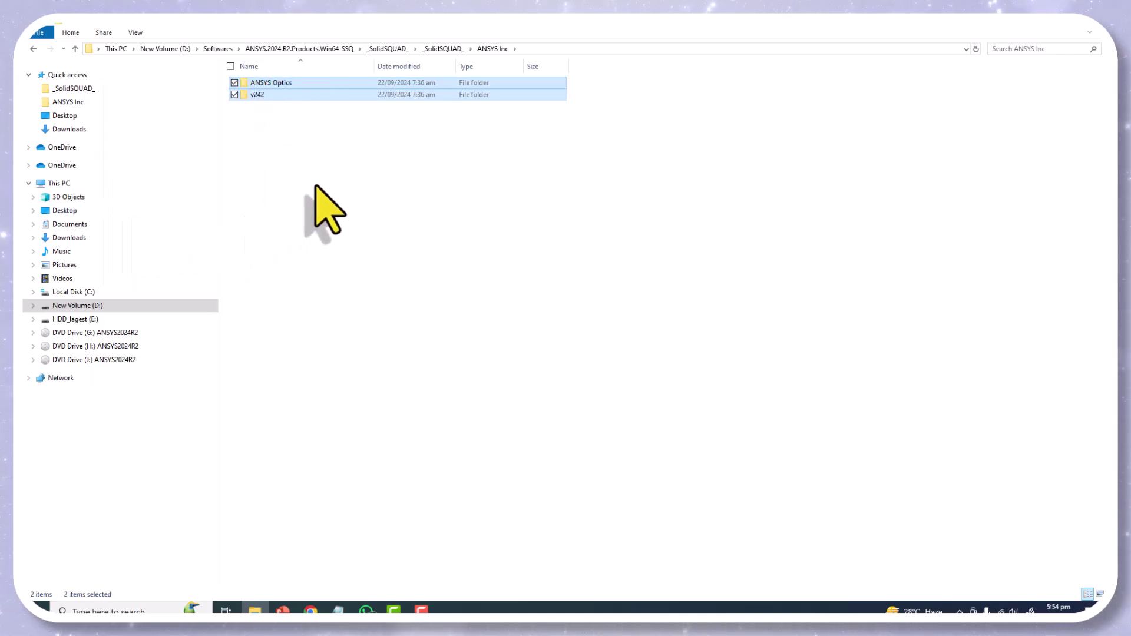
Step: Paste them into C:\Program Files\ANSYS Inc, resolving the file conflict
{"action": "left_click", "coordinate": [77, 292]}
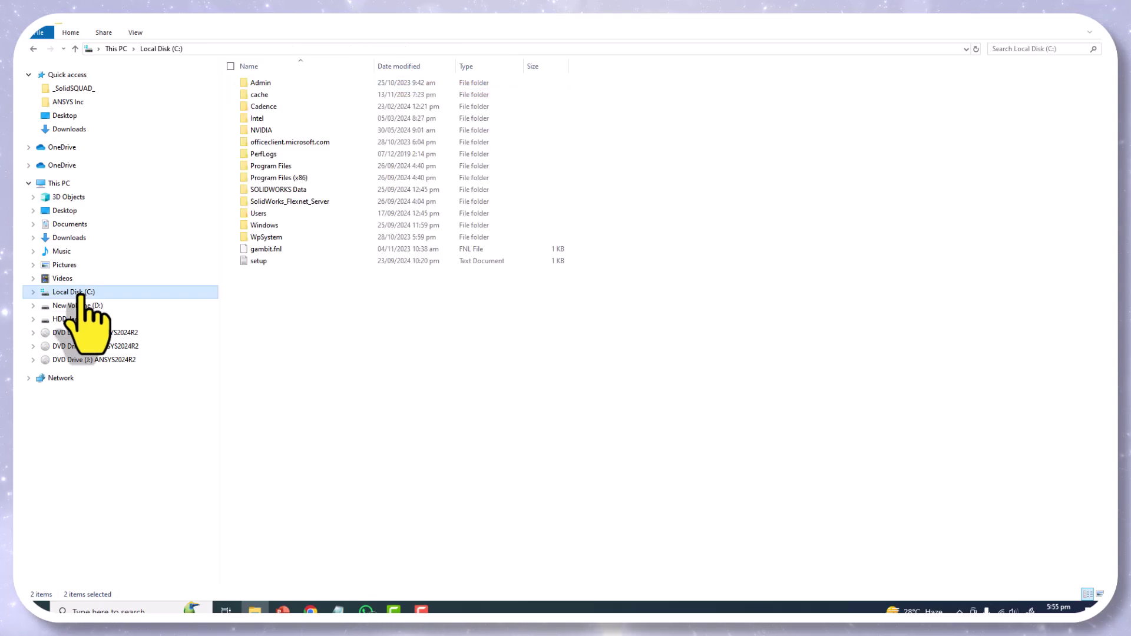
{"action": "left_click", "coordinate": [34, 49]}
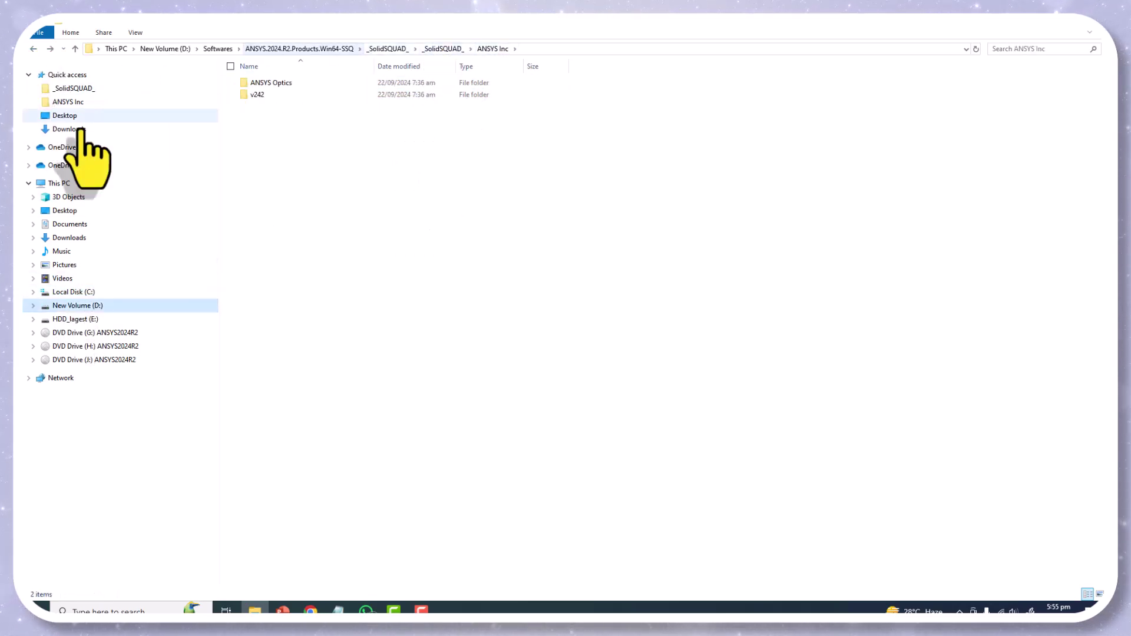
{"action": "left_click", "coordinate": [72, 293]}
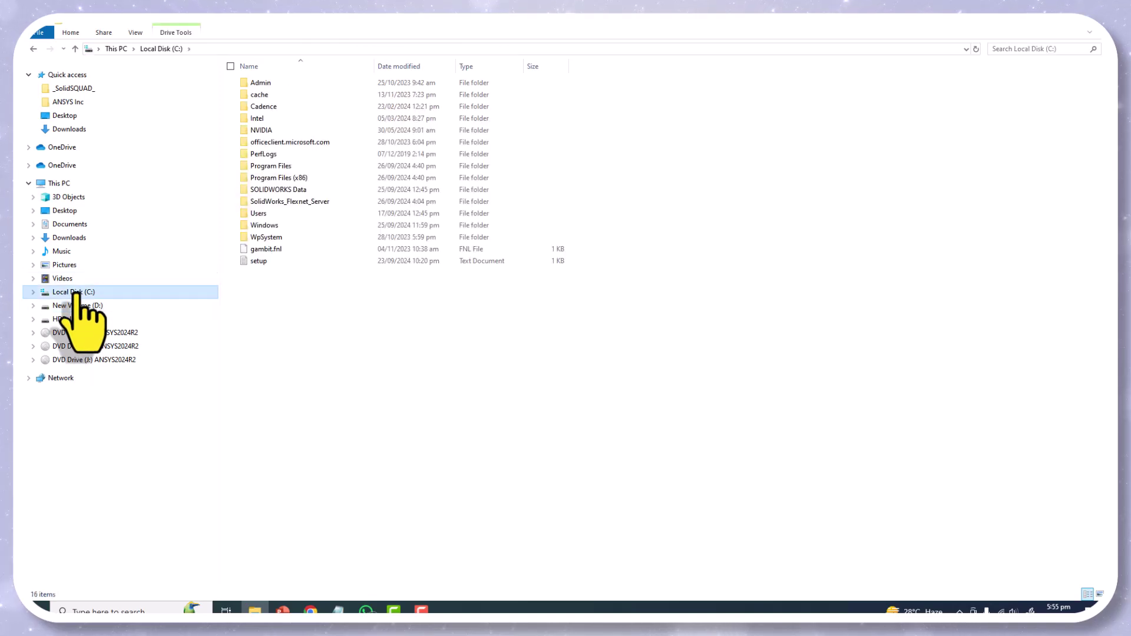
{"action": "double_click", "coordinate": [265, 167]}
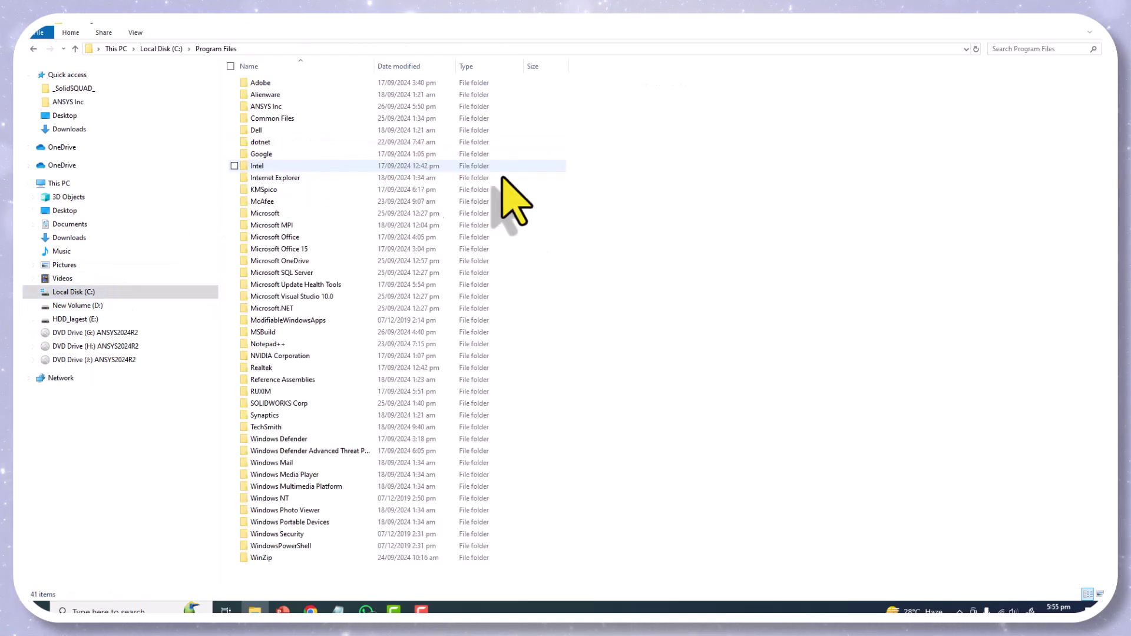
{"action": "double_click", "coordinate": [282, 108]}
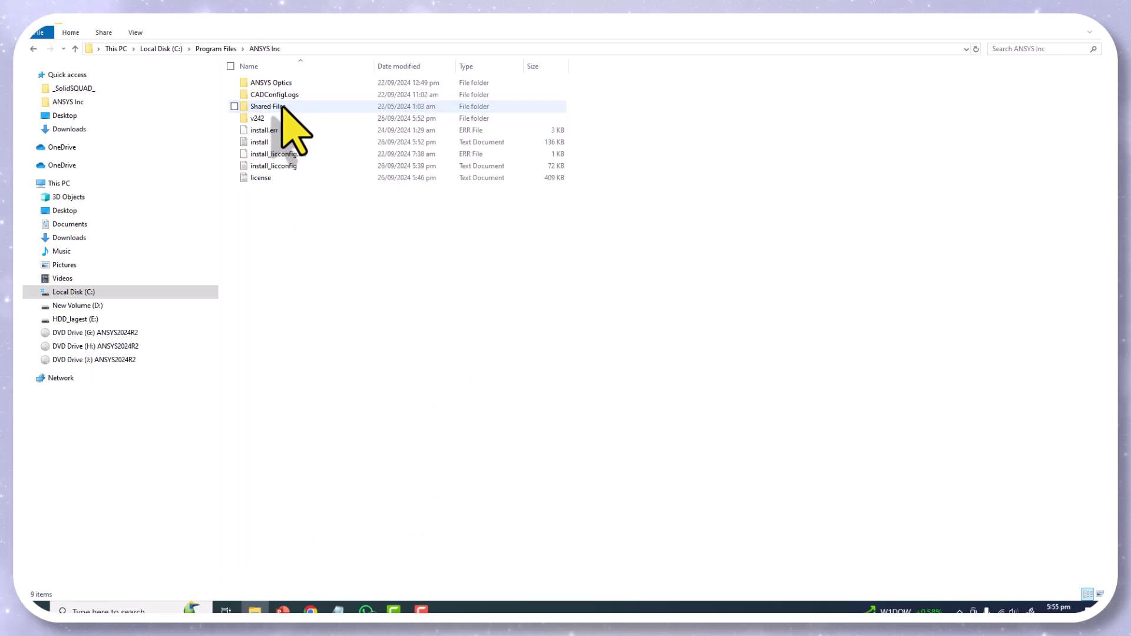
{"action": "right_click", "coordinate": [196, 235]}
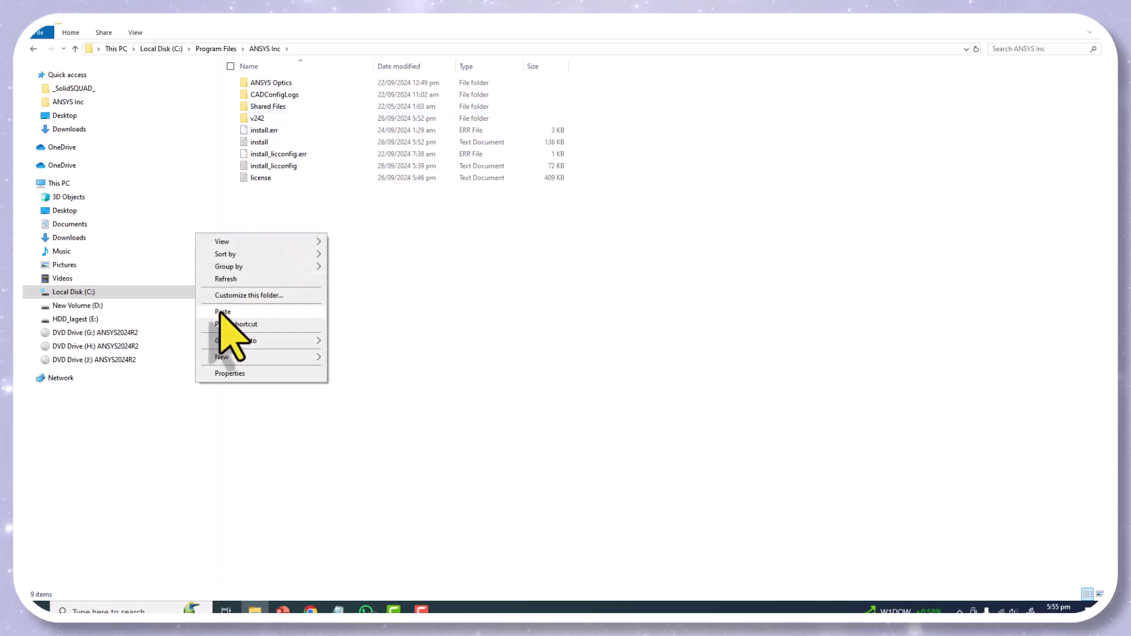
{"action": "left_click", "coordinate": [224, 311]}
{"action": "left_click", "coordinate": [491, 243]}
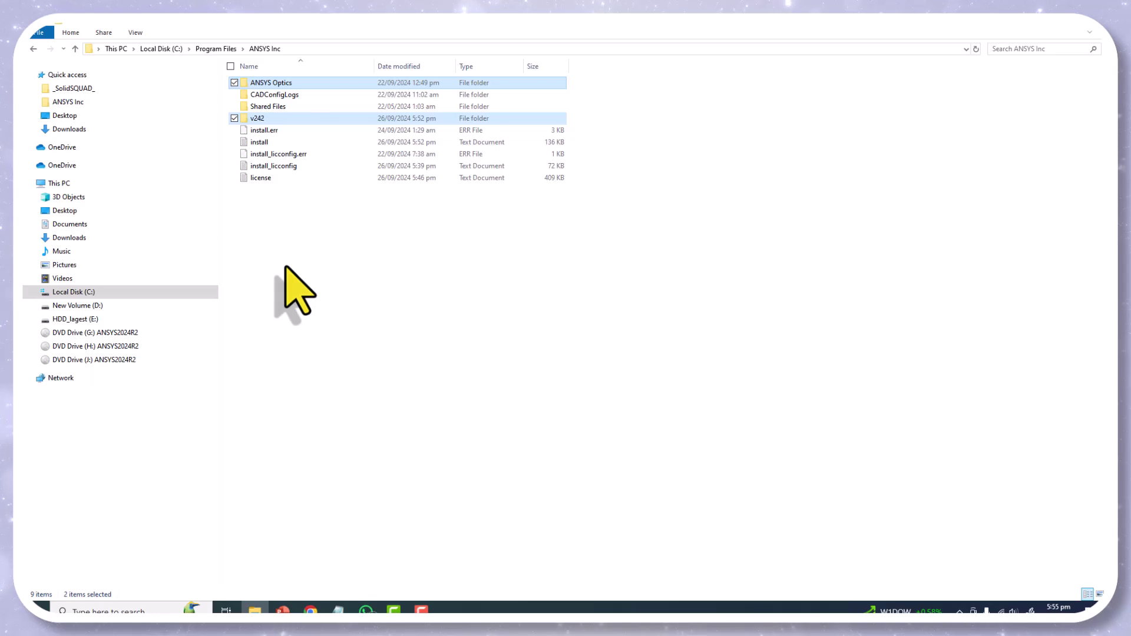
{"action": "left_click", "coordinate": [337, 610]}
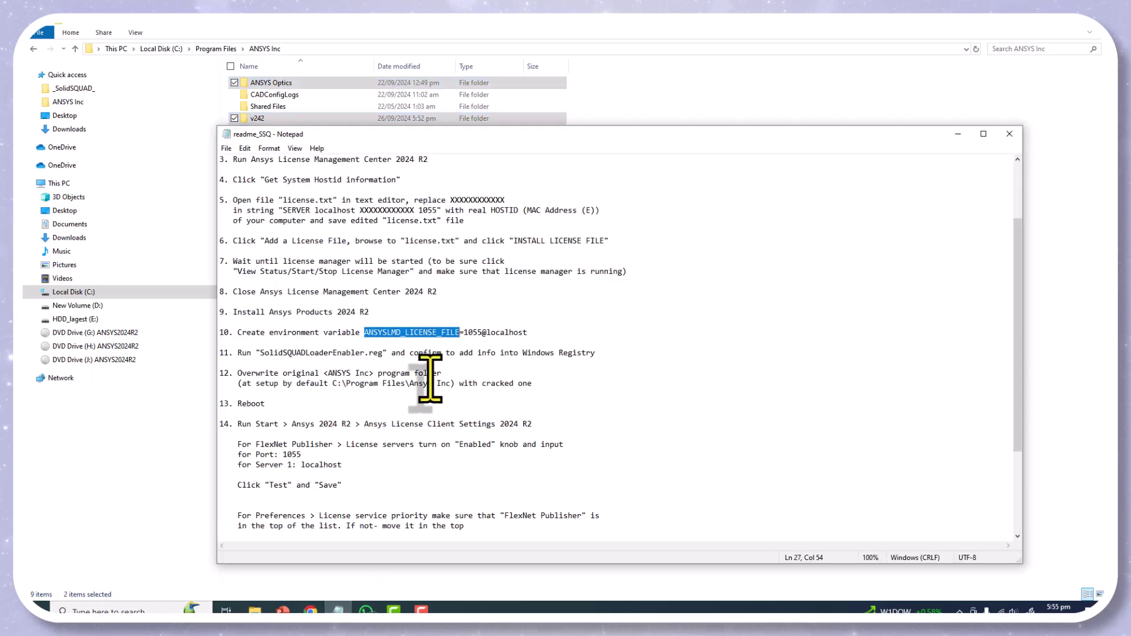
Step: Scroll through the readme's licence client steps and expand the Ansys 2024 R2 group in Start
{"action": "scroll", "coordinate": [431, 379], "scroll_direction": "down", "scroll_amount": 2}
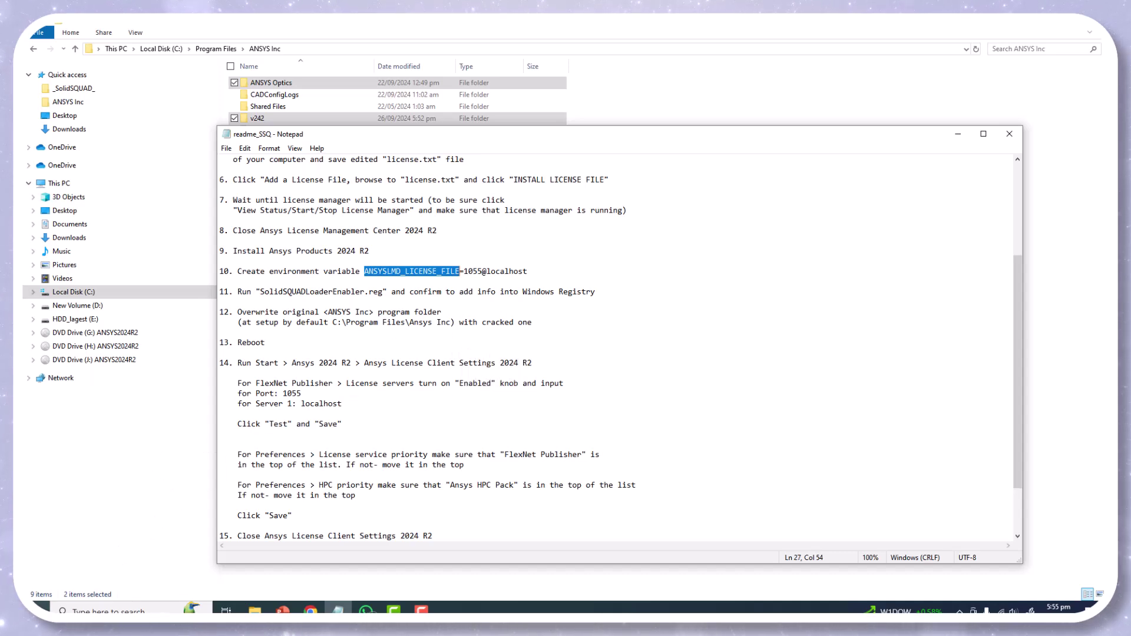
{"action": "left_click", "coordinate": [42, 610]}
{"action": "scroll", "coordinate": [180, 475], "scroll_direction": "down", "scroll_amount": 1}
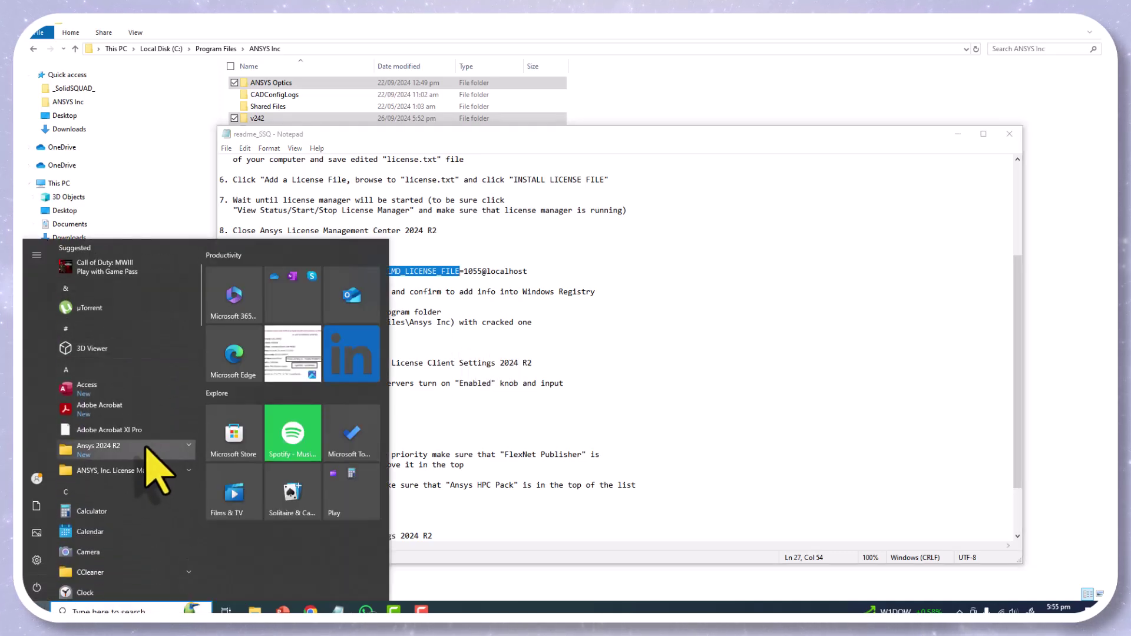
{"action": "left_click", "coordinate": [99, 454]}
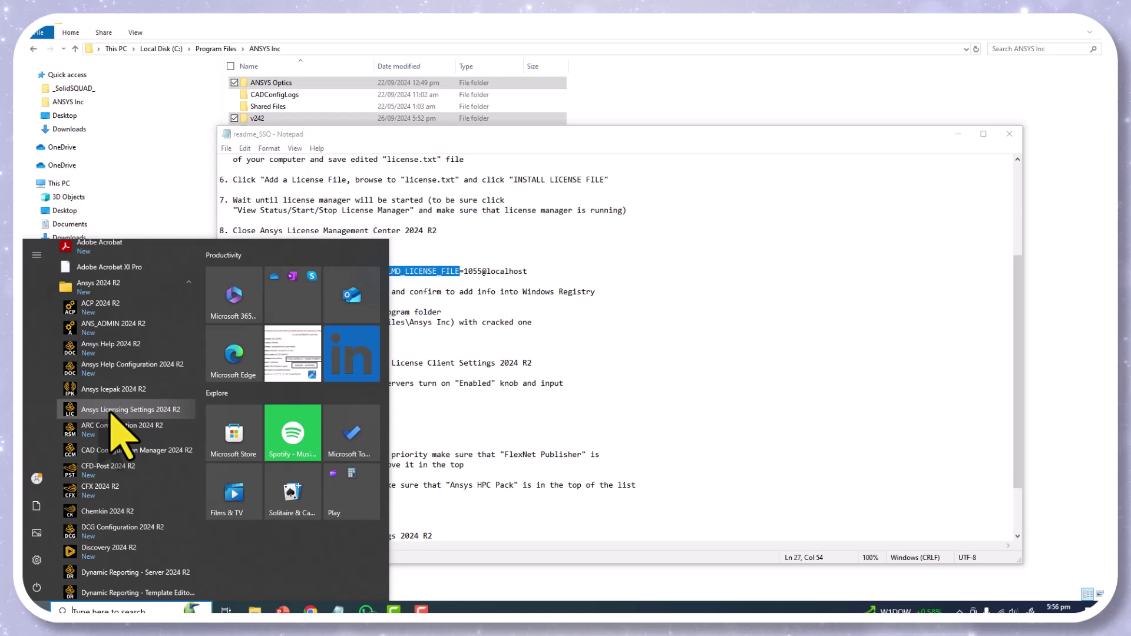
Step: Open Ansys Licensing Settings 2024 R2, re-enable the localhost:1055 FlexNet server and test it successfully
{"action": "left_click", "coordinate": [111, 412]}
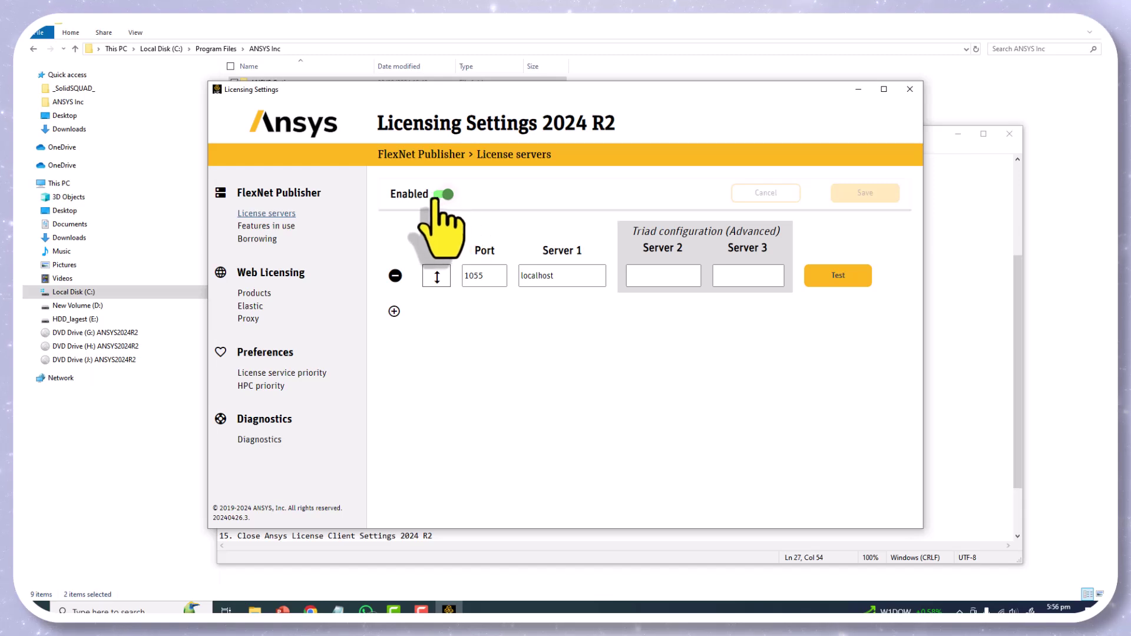
{"action": "left_click", "coordinate": [443, 195]}
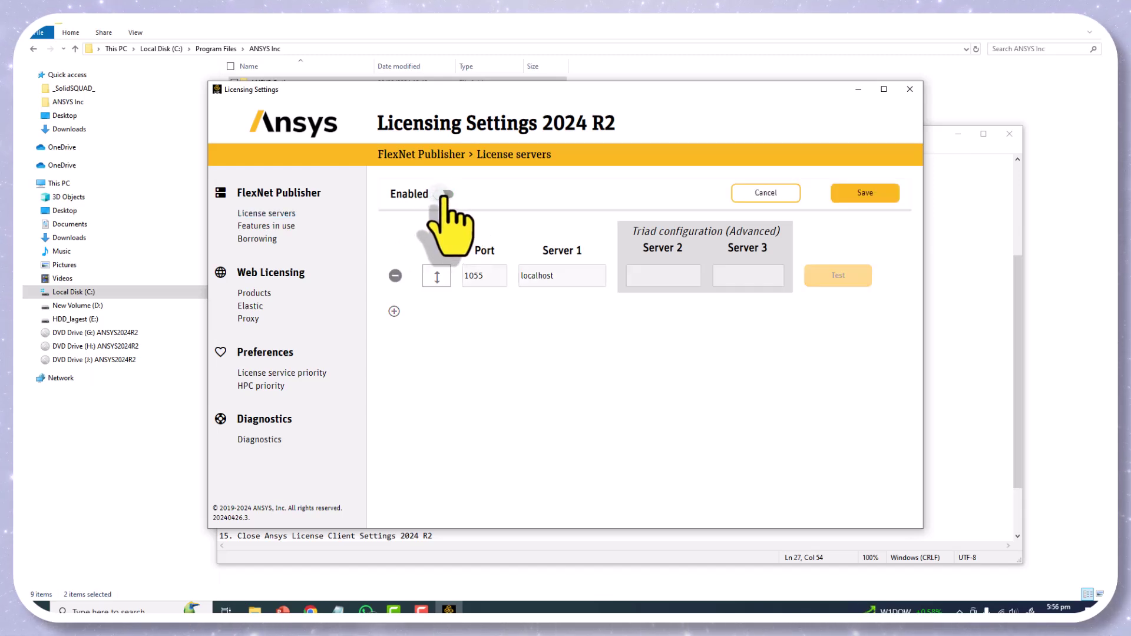
{"action": "left_click", "coordinate": [445, 195]}
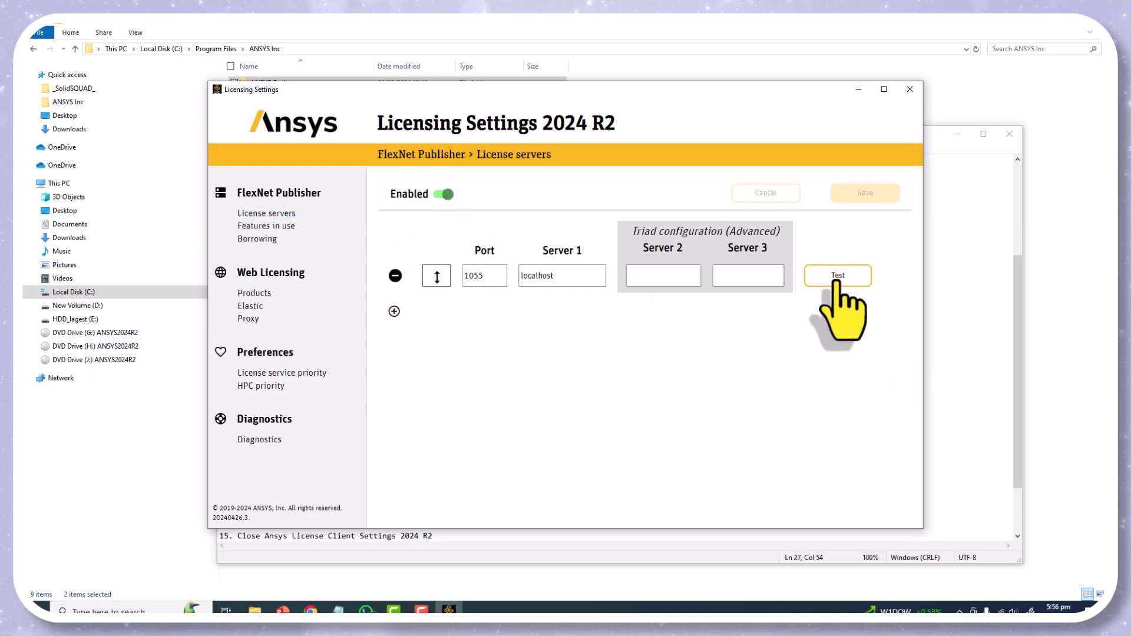
{"action": "left_click", "coordinate": [836, 277]}
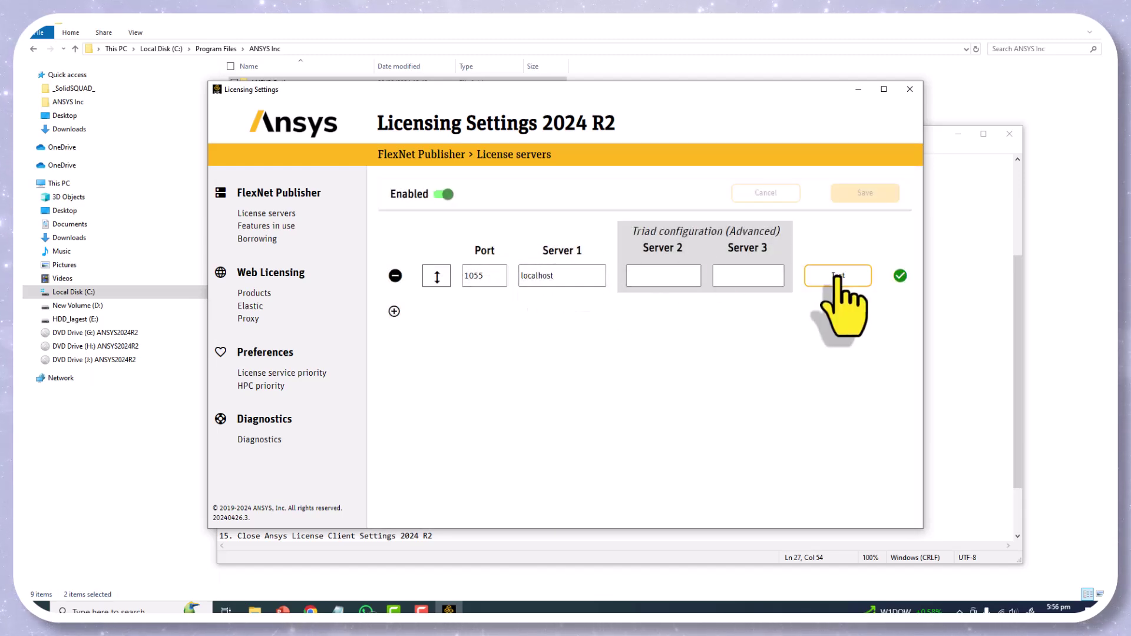
{"action": "mouse_move", "coordinate": [899, 275]}
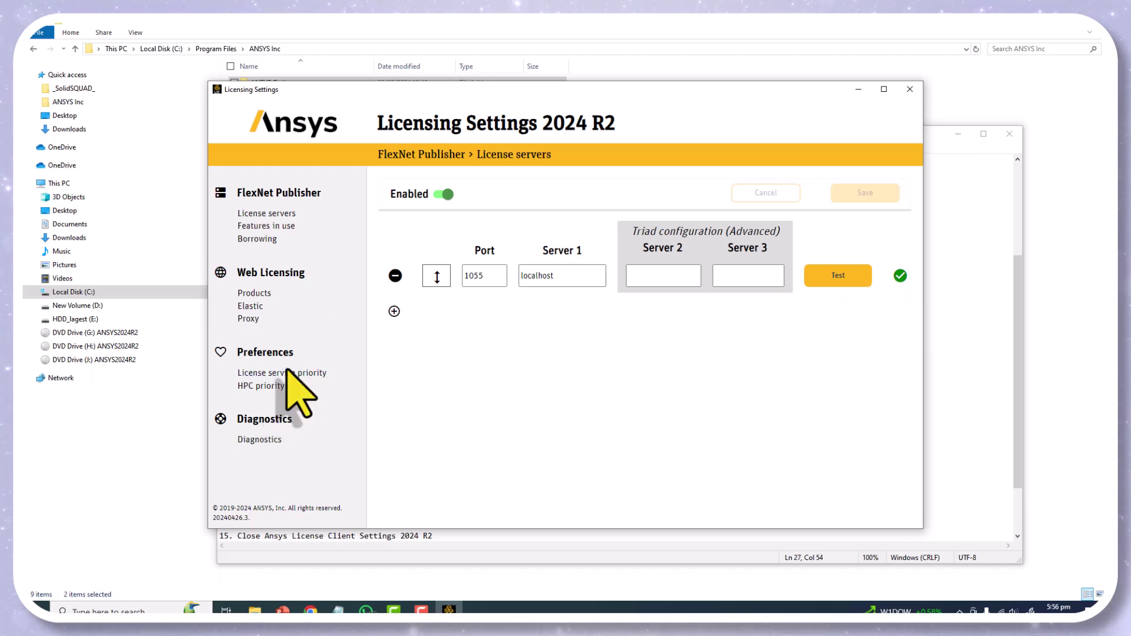
Step: Check FlexNet Publisher stays first in license service priority, discarding unsaved changes
{"action": "left_click", "coordinate": [268, 373]}
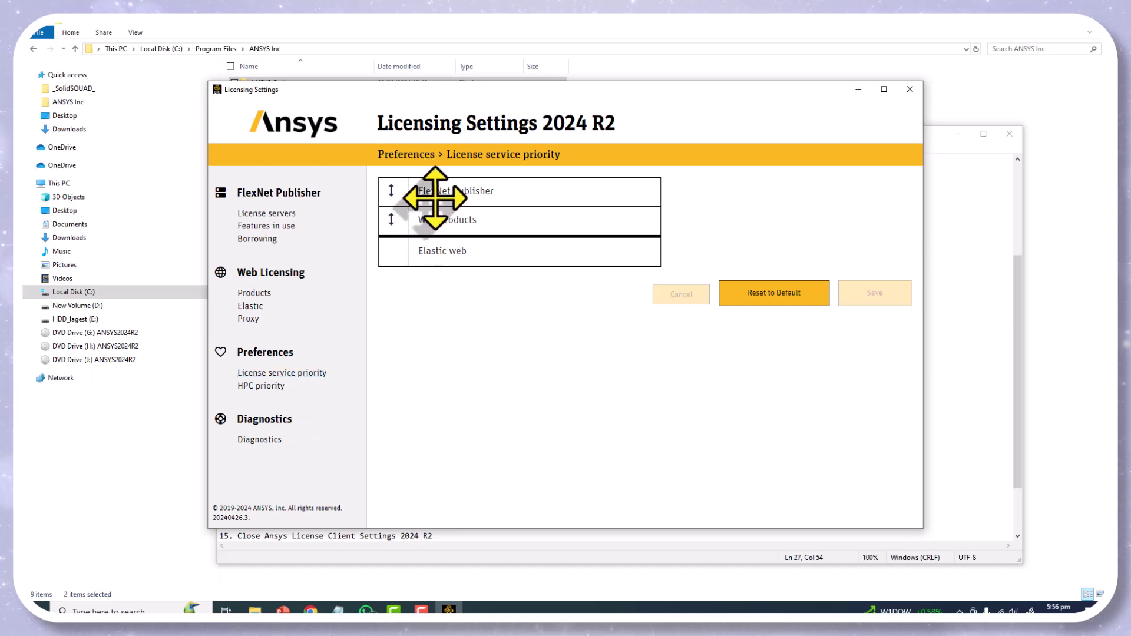
{"action": "mouse_move", "coordinate": [444, 189]}
{"action": "left_mouse_down"}
{"action": "mouse_move", "coordinate": [436, 223]}
{"action": "mouse_move", "coordinate": [444, 232]}
{"action": "mouse_move", "coordinate": [442, 194]}
{"action": "mouse_move", "coordinate": [450, 266]}
{"action": "mouse_move", "coordinate": [457, 215]}
{"action": "mouse_move", "coordinate": [467, 285]}
{"action": "mouse_move", "coordinate": [466, 191]}
{"action": "left_mouse_up"}
{"action": "left_click", "coordinate": [262, 386]}
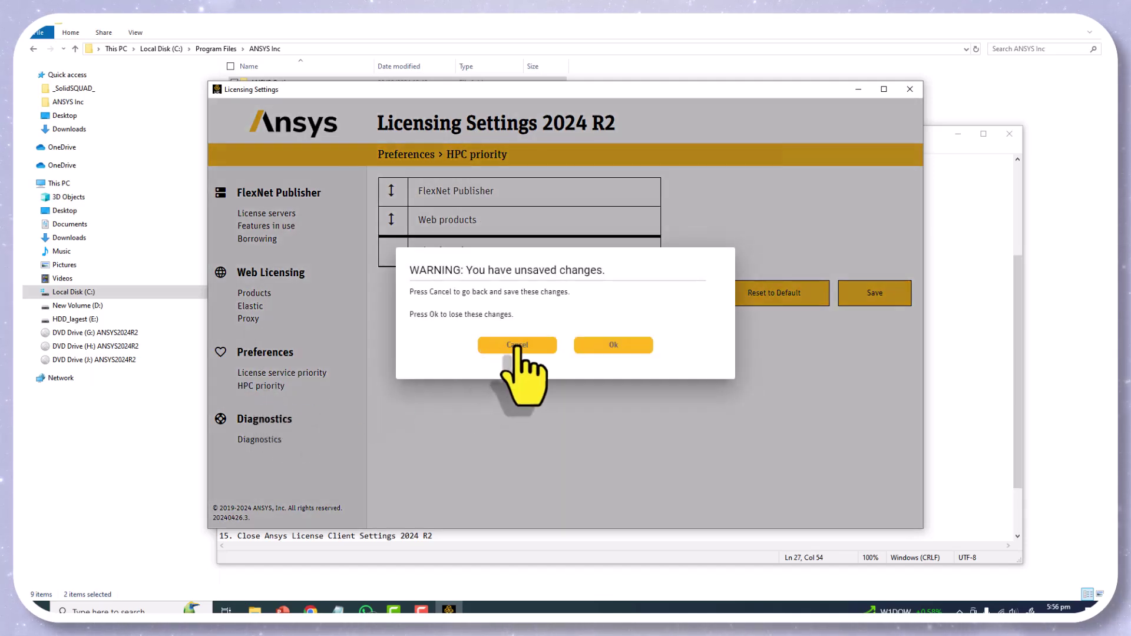
{"action": "left_click", "coordinate": [612, 346]}
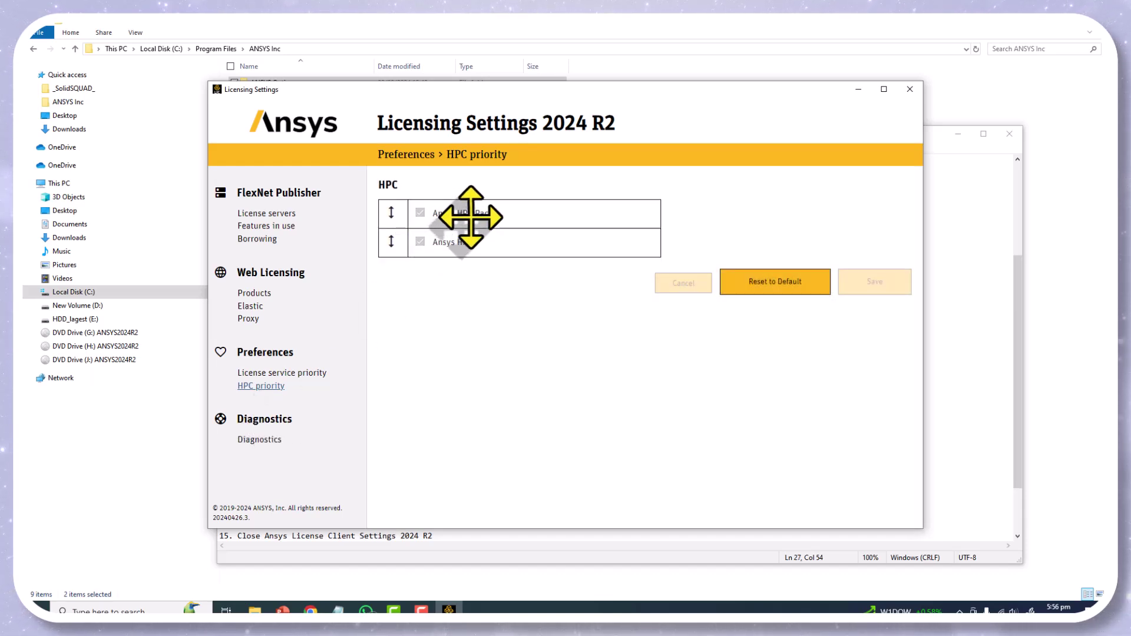
Step: Check the Ansys HPC Pack order in HPC priority, discard the change, and close Licensing Settings
{"action": "left_click_drag", "start_coordinate": [480, 213], "coordinate": [449, 216]}
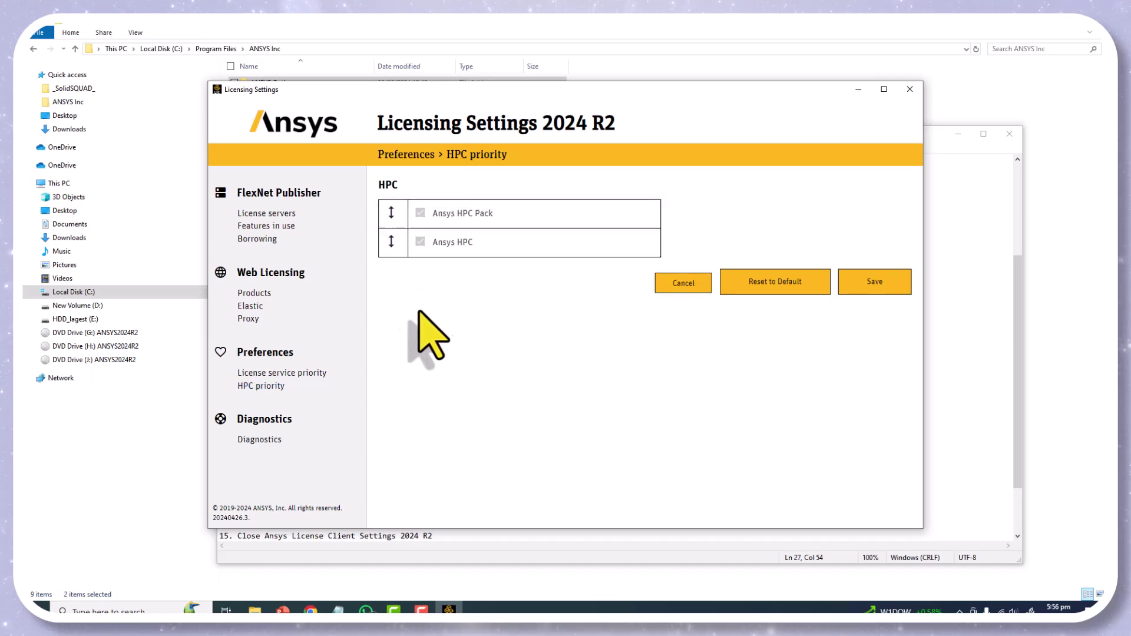
{"action": "left_click", "coordinate": [269, 374]}
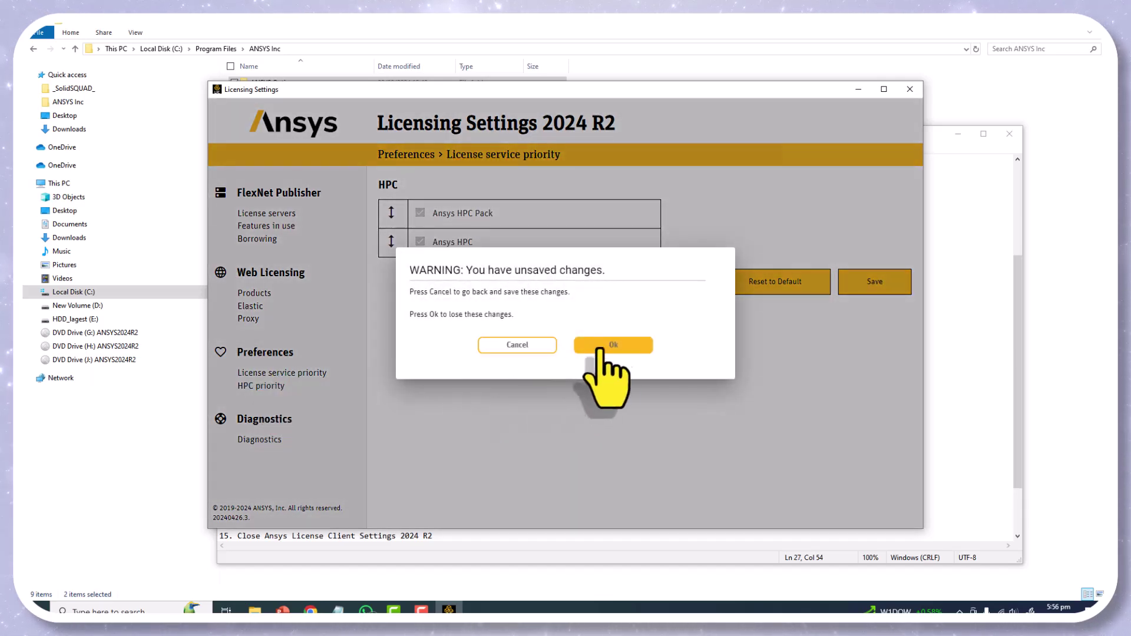
{"action": "left_click", "coordinate": [580, 344]}
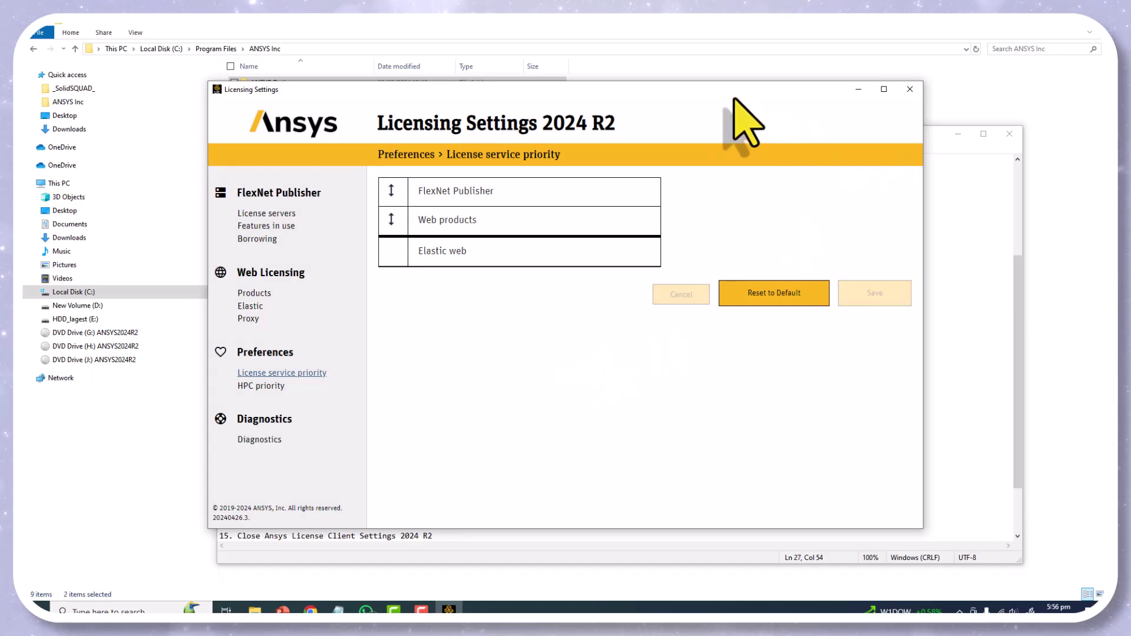
{"action": "left_click_drag", "start_coordinate": [705, 90], "coordinate": [694, 137]}
{"action": "left_click", "coordinate": [898, 136]}
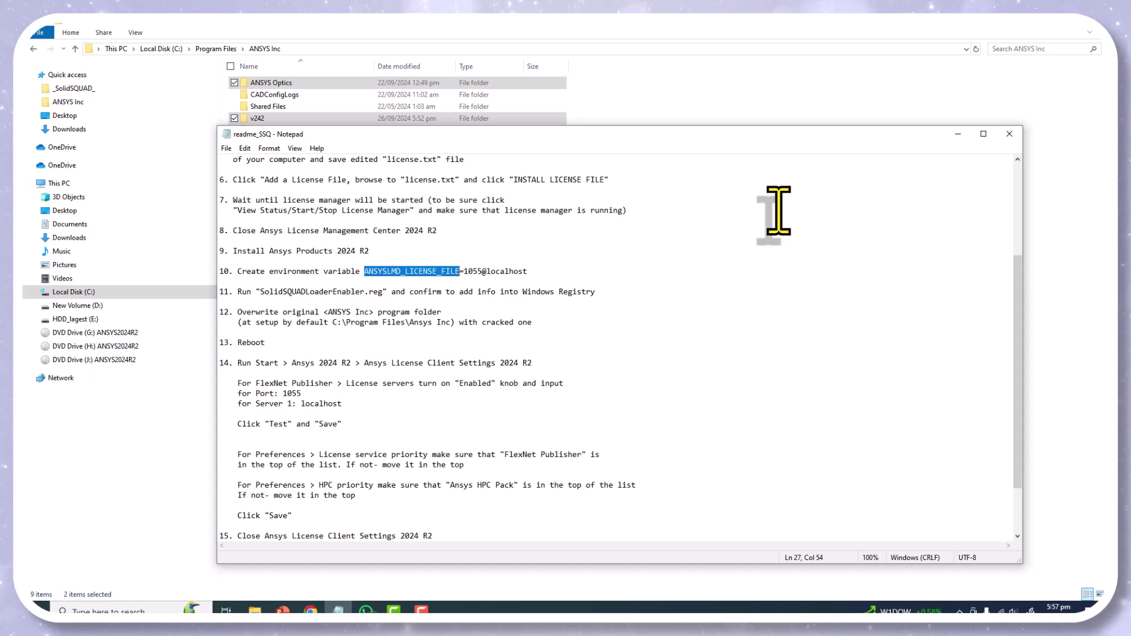
Step: Launch ICEM CFD 2024 R2 to confirm its 1055@localhost licence, close it, then search 'fluent'
{"action": "left_click", "coordinate": [159, 611]}
{"action": "type", "text": "icem"}
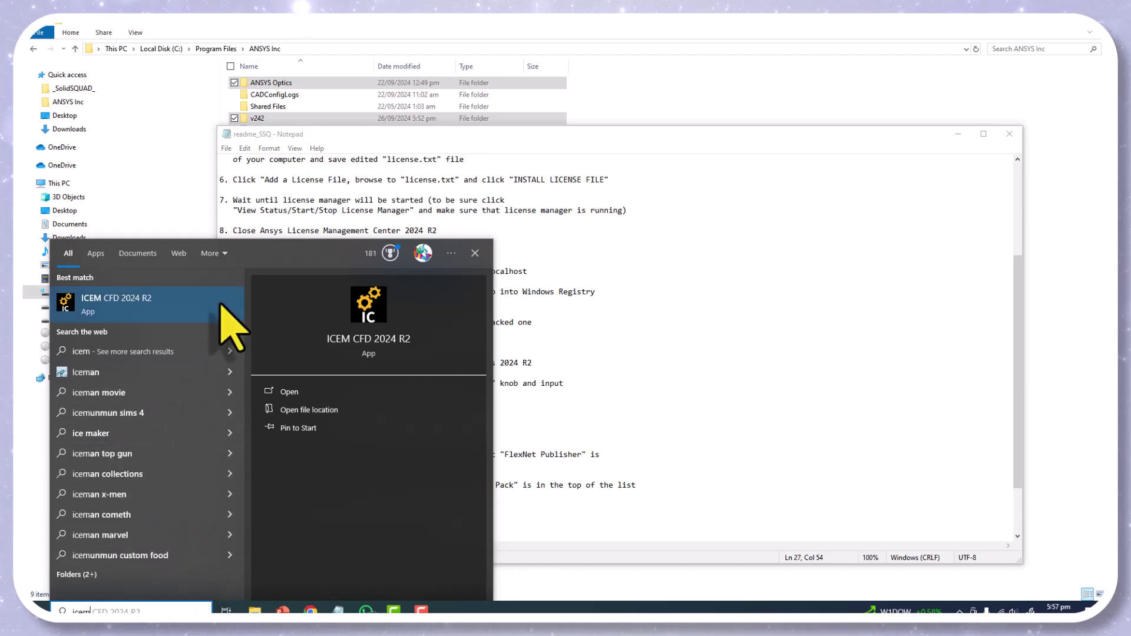
{"action": "left_click", "coordinate": [191, 305]}
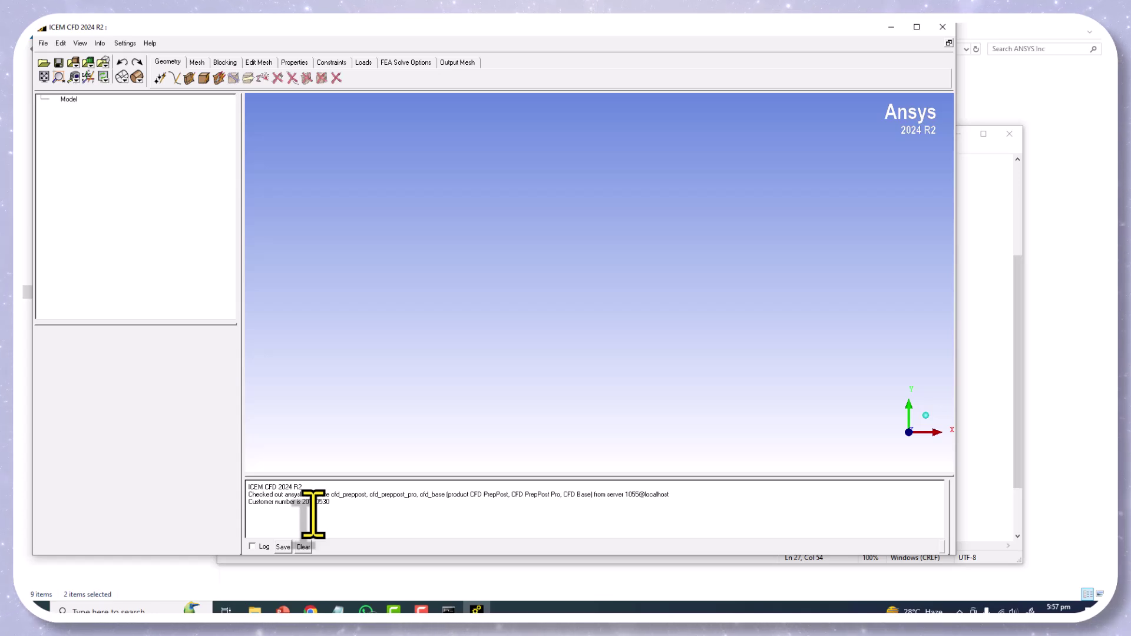
{"action": "left_click", "coordinate": [943, 27]}
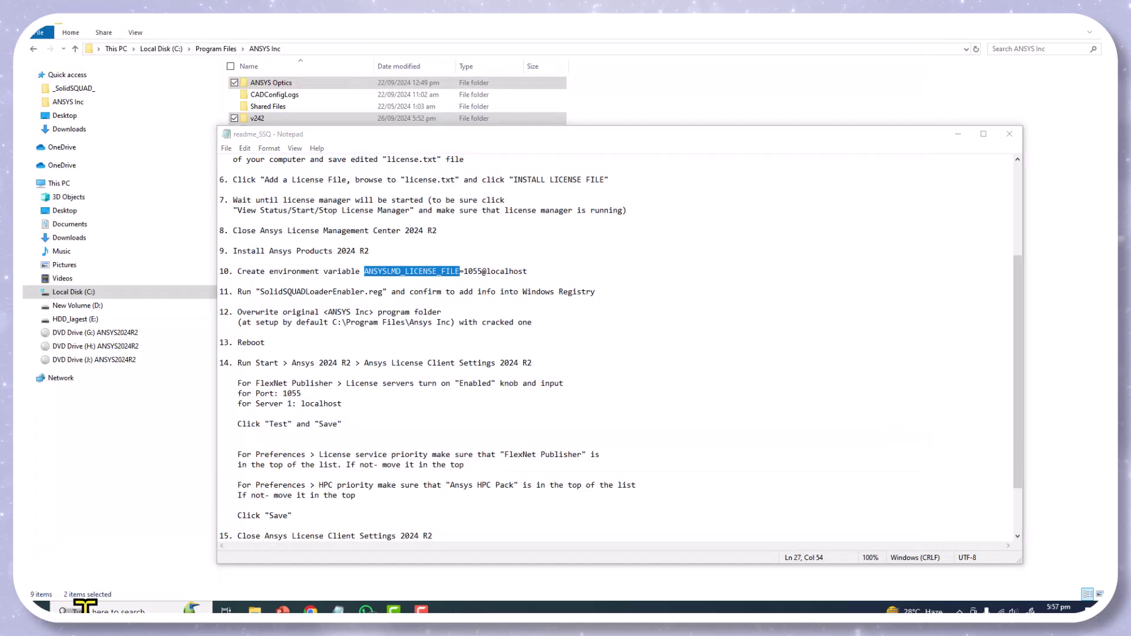
{"action": "left_click", "coordinate": [74, 608]}
{"action": "type", "text": "fluent"}
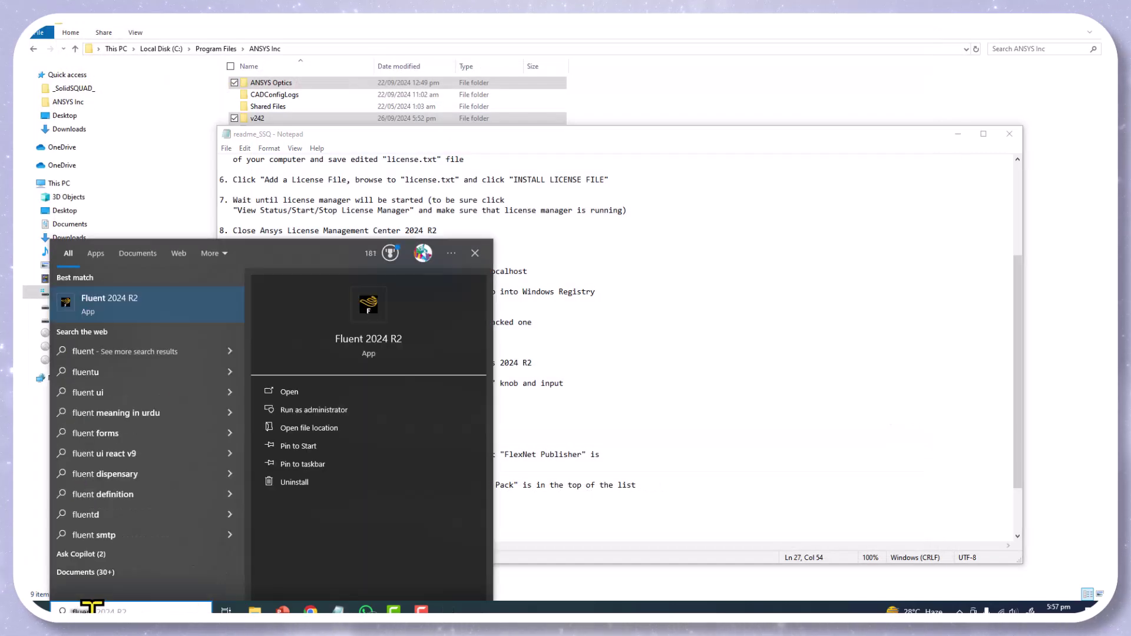
Step: Launch Fluent 2024 R2 in Solution mode
{"action": "left_click", "coordinate": [135, 308]}
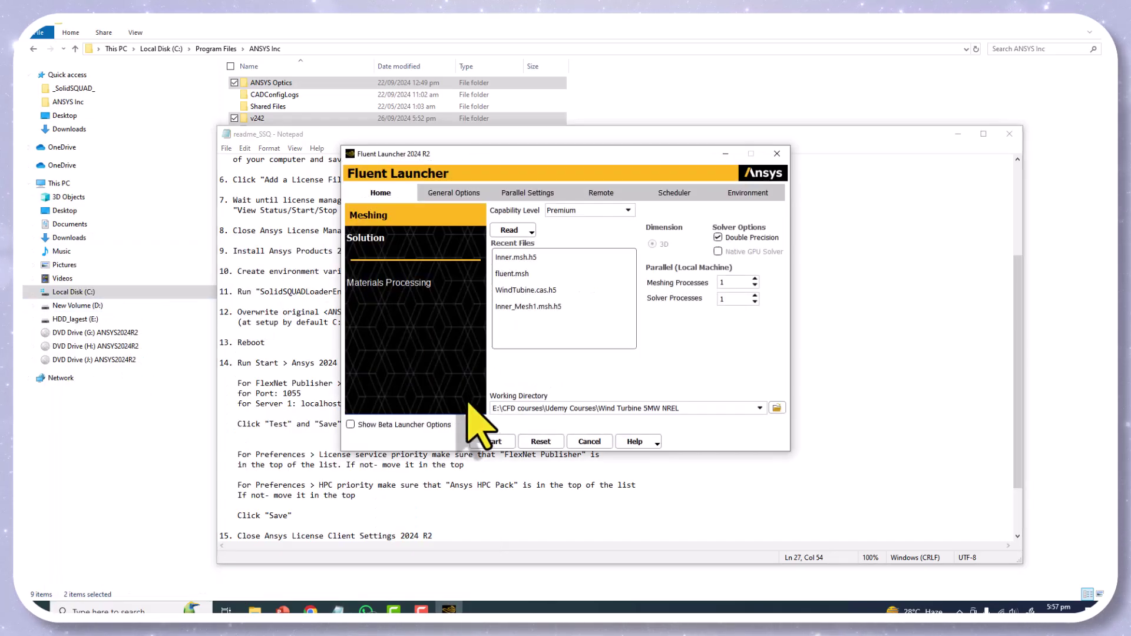
{"action": "left_click", "coordinate": [459, 238]}
{"action": "left_click", "coordinate": [494, 445]}
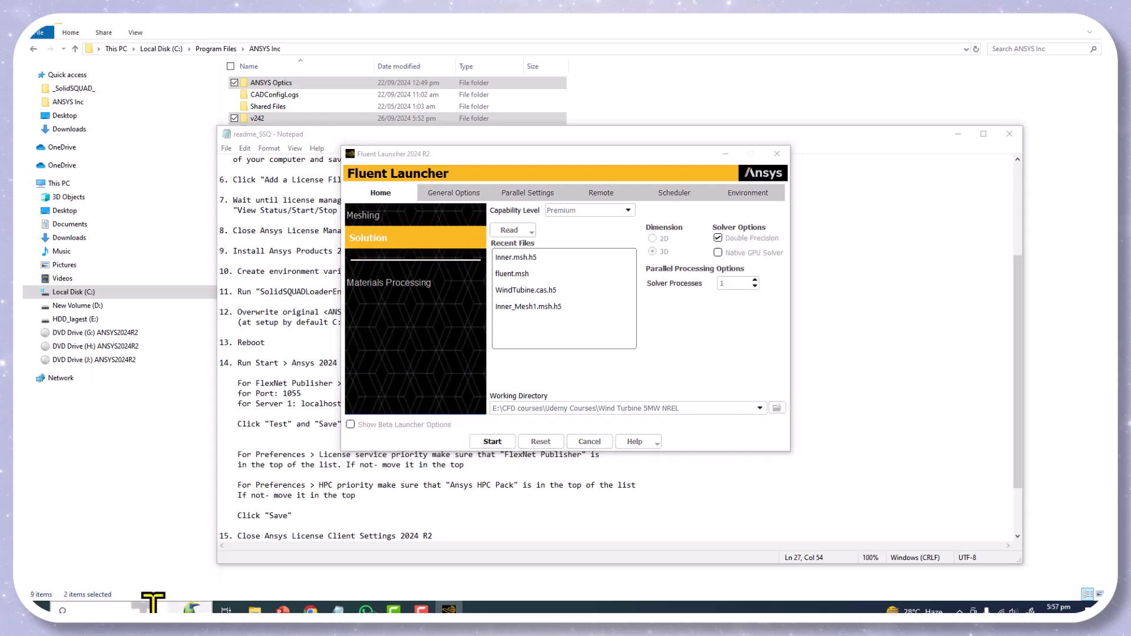
Step: Search for and launch Workbench 2024 R2, then close Fluent
{"action": "left_click", "coordinate": [152, 607]}
{"action": "type", "text": "word"}
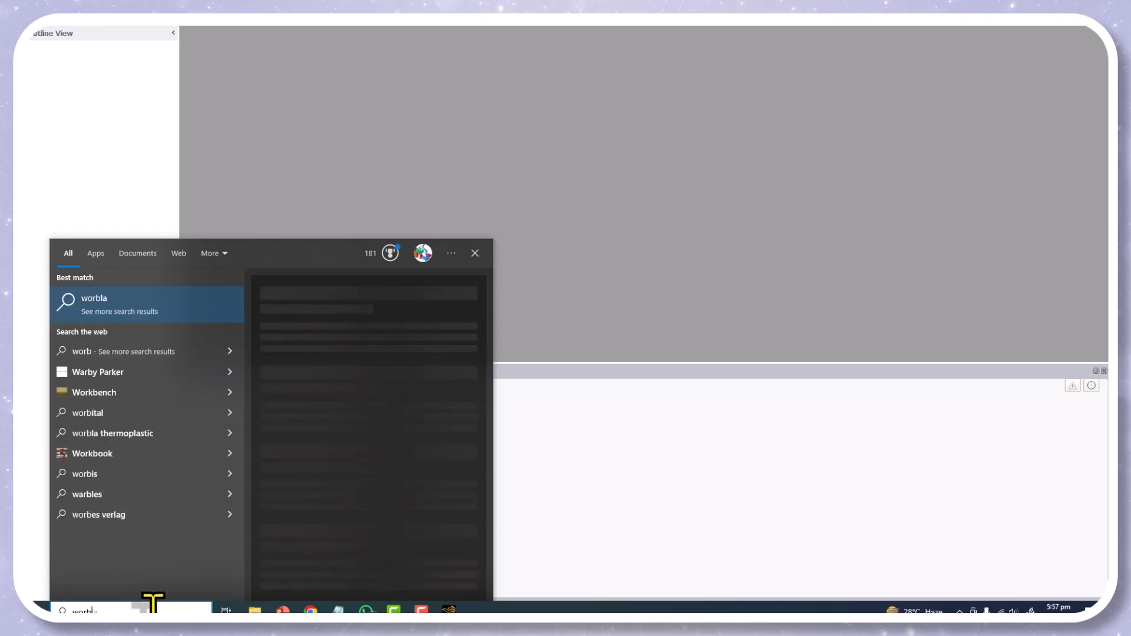
{"action": "key", "text": "BackSpace"}
{"action": "type", "text": "d"}
{"action": "type", "text": "j"}
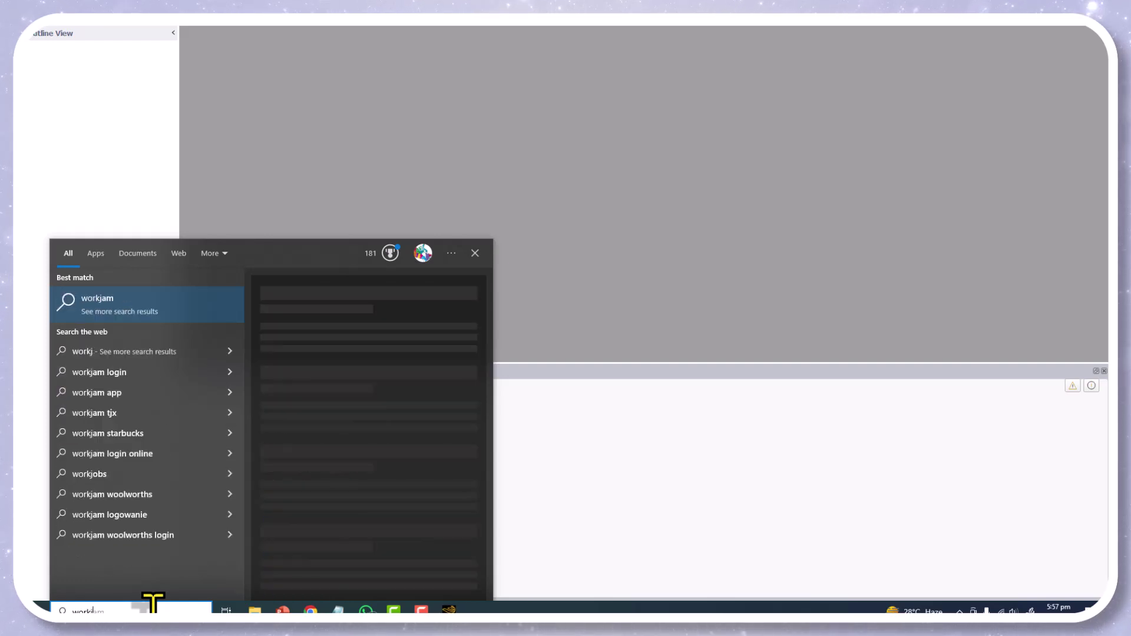
{"action": "type", "text": "b"}
{"action": "key", "text": "BackSpace"}
{"action": "key", "text": "BackSpace"}
{"action": "type", "text": "be"}
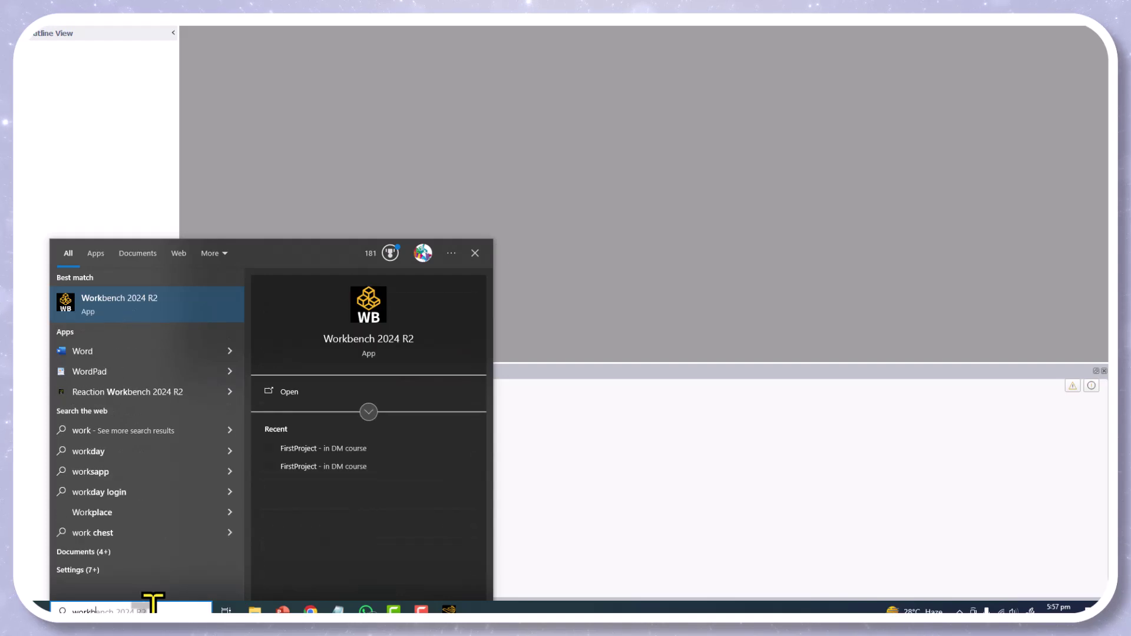
{"action": "left_click", "coordinate": [156, 298]}
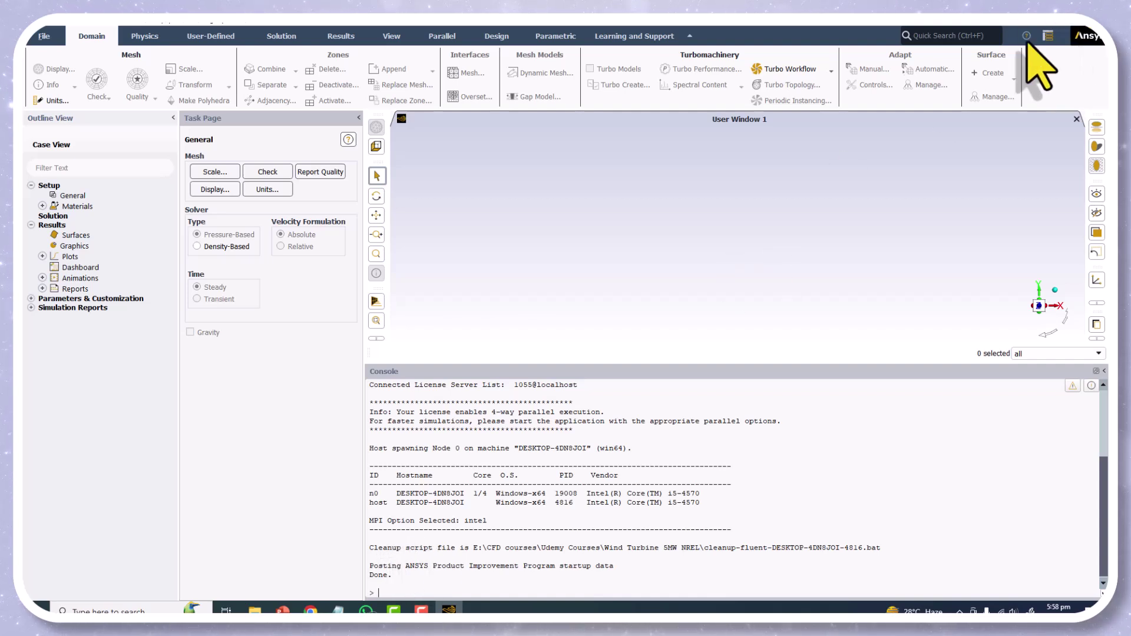
{"action": "left_click", "coordinate": [1090, 23]}
Step: Confirm quitting Fluent and scroll Workbench's Toolbox to check the Analysis and Component Systems
{"action": "left_click", "coordinate": [566, 326]}
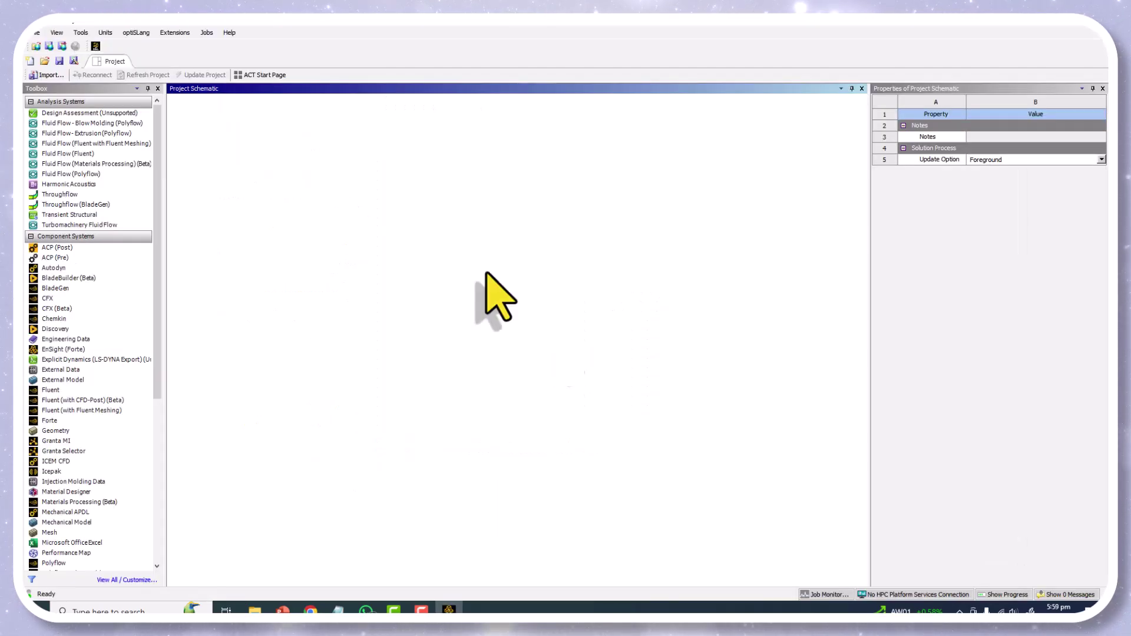
{"action": "left_click_drag", "start_coordinate": [155, 272], "coordinate": [163, 227]}
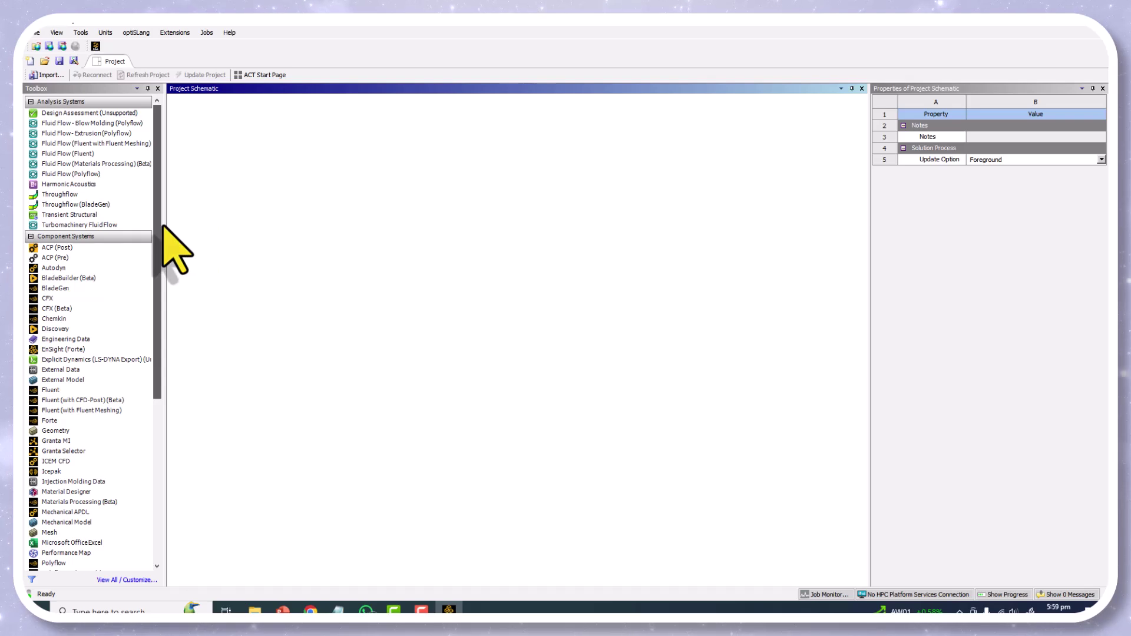